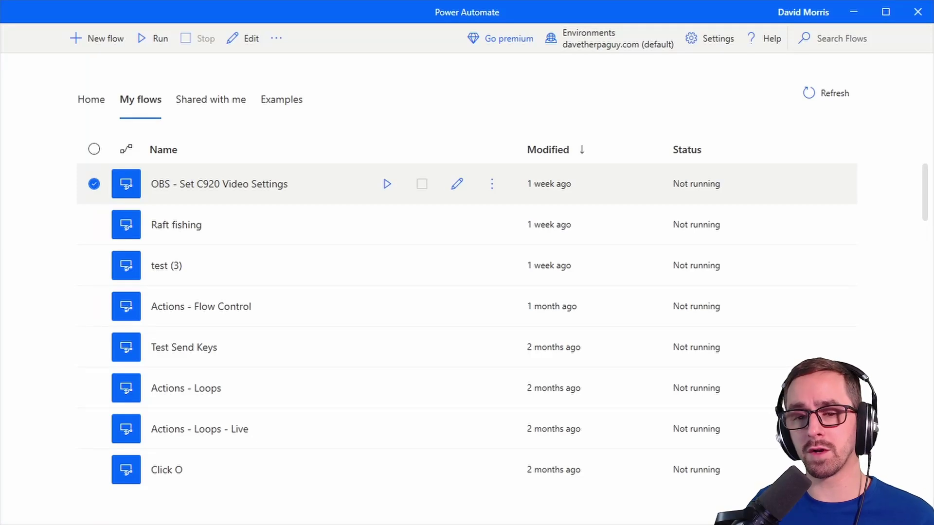
Step: Create a new desktop flow named 'Test Recorder'
click(124, 41)
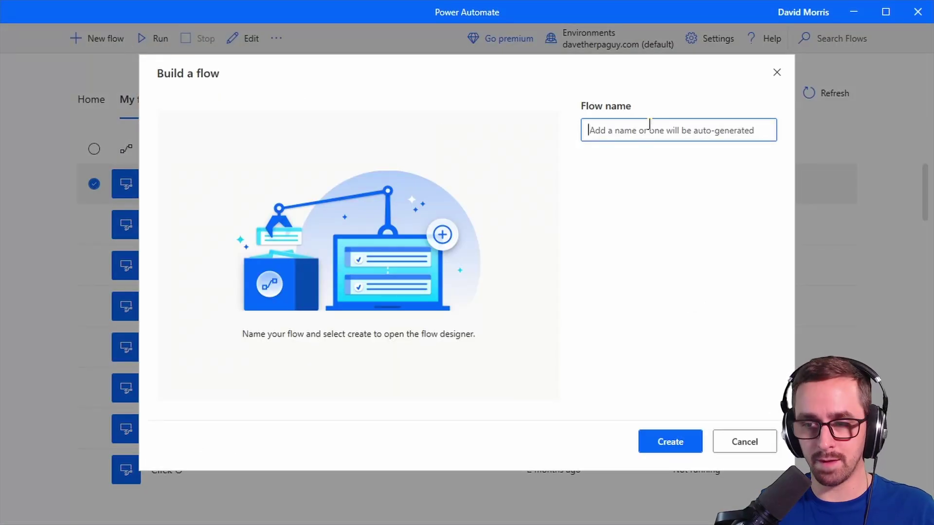
text(Test Rec)
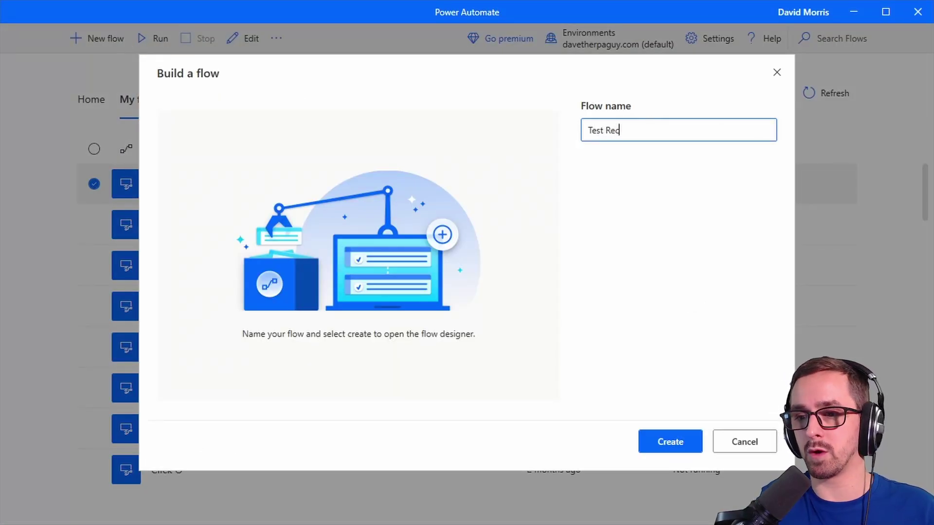
text(order)
click(678, 450)
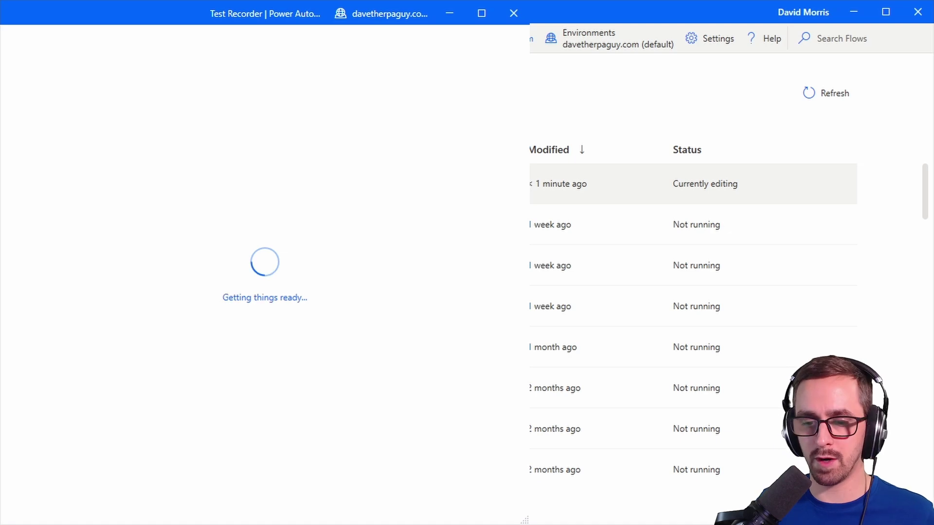
Step: Launch Calculator and resize the flow designer to sit beside it
key(super)
click(253, 294)
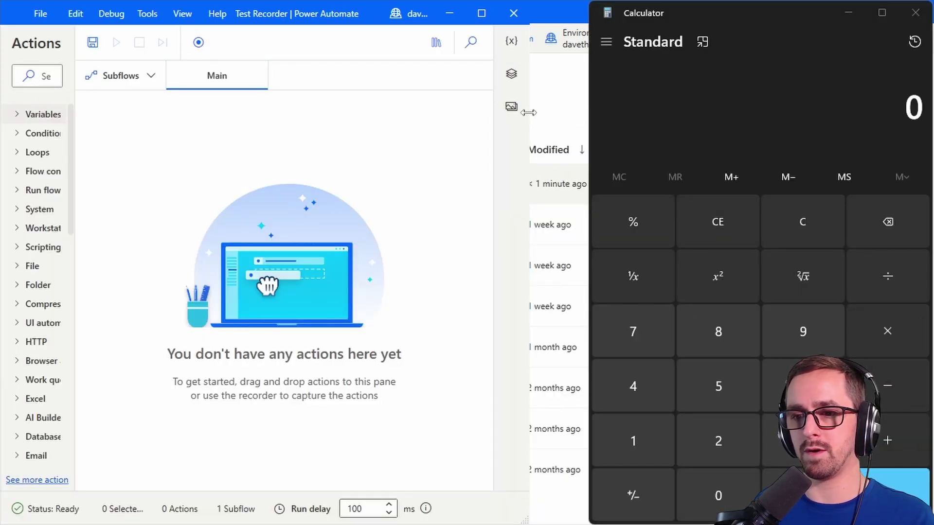
drag(528, 112, 877, 131)
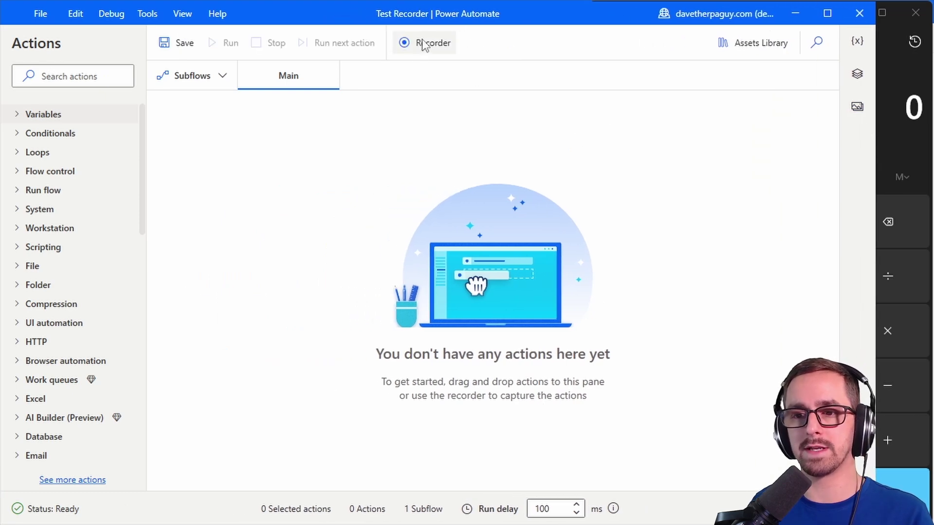
drag(876, 141, 580, 139)
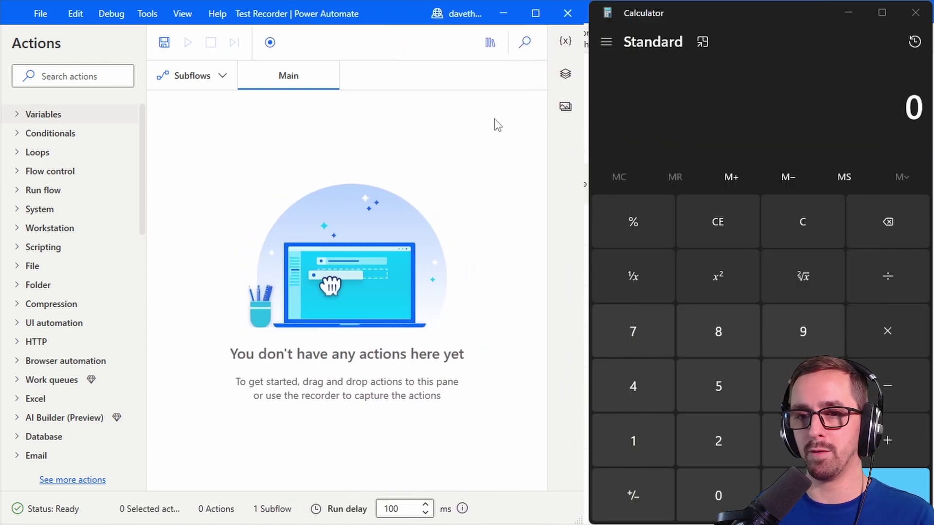
Step: Open the Recorder, bring it into view, and start recording
click(271, 45)
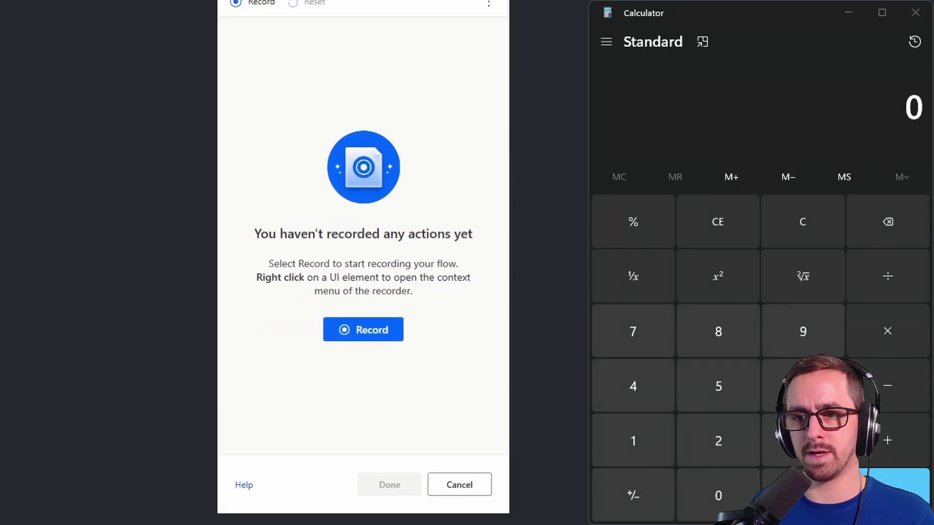
drag(364, 1, 384, 29)
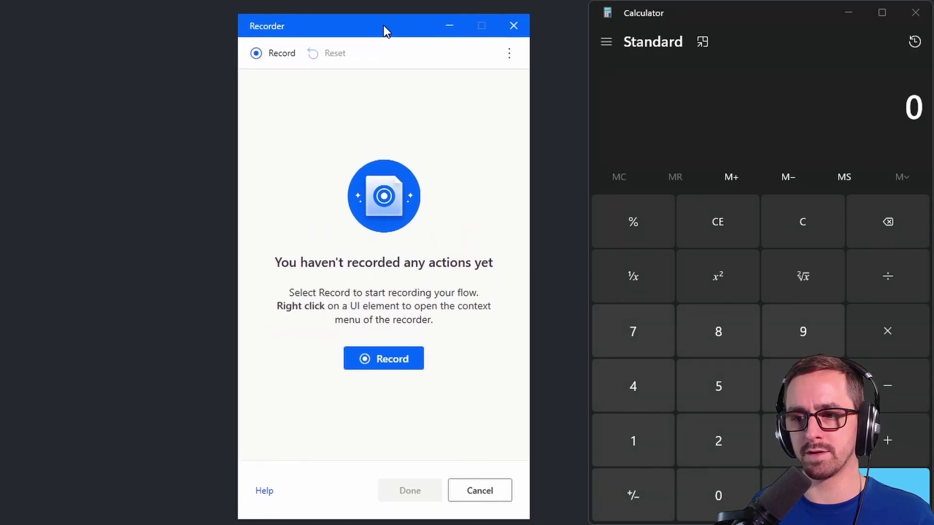
click(389, 360)
Step: Record Calculator presses C, 1, 2, +, 8, 6 and add them to the flow
click(807, 221)
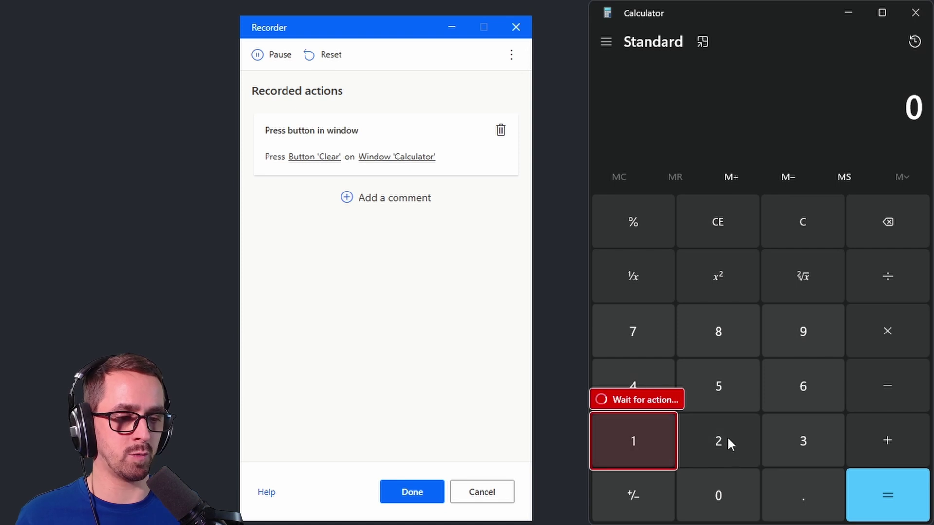
click(638, 443)
click(728, 443)
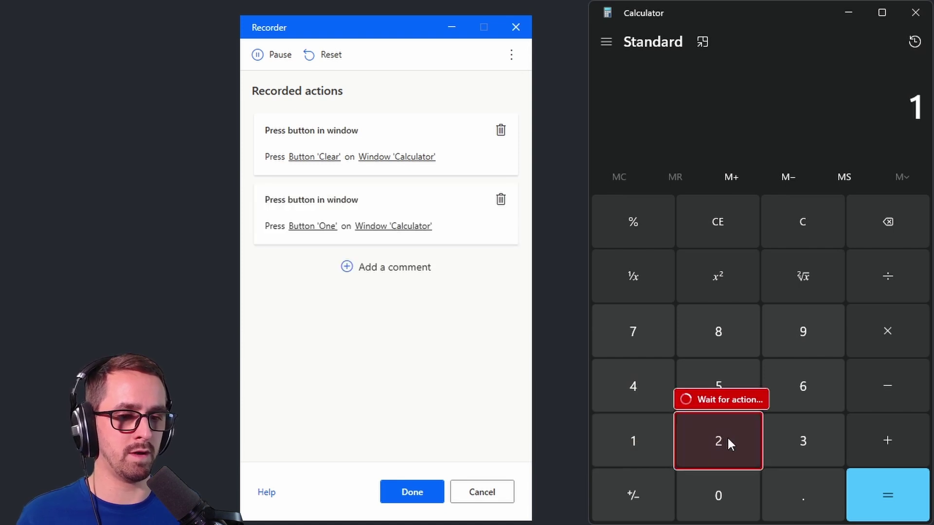
click(899, 443)
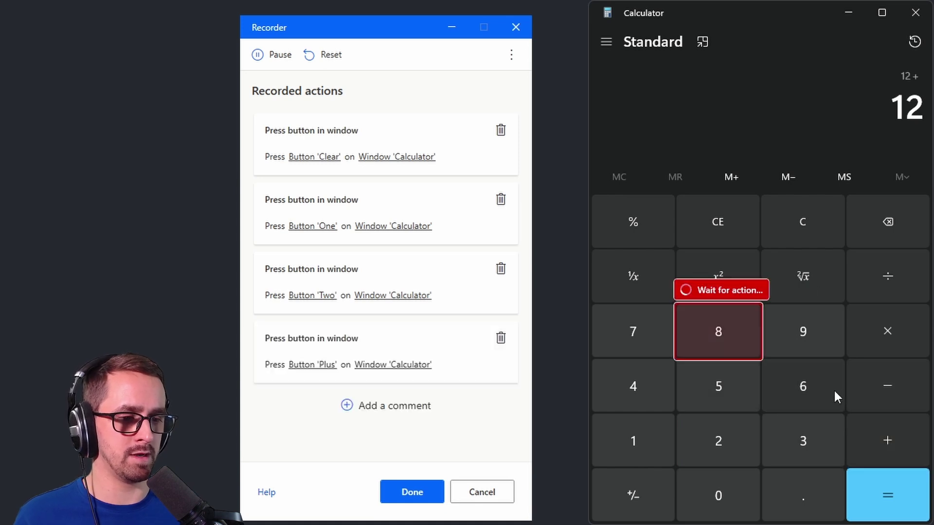
click(698, 314)
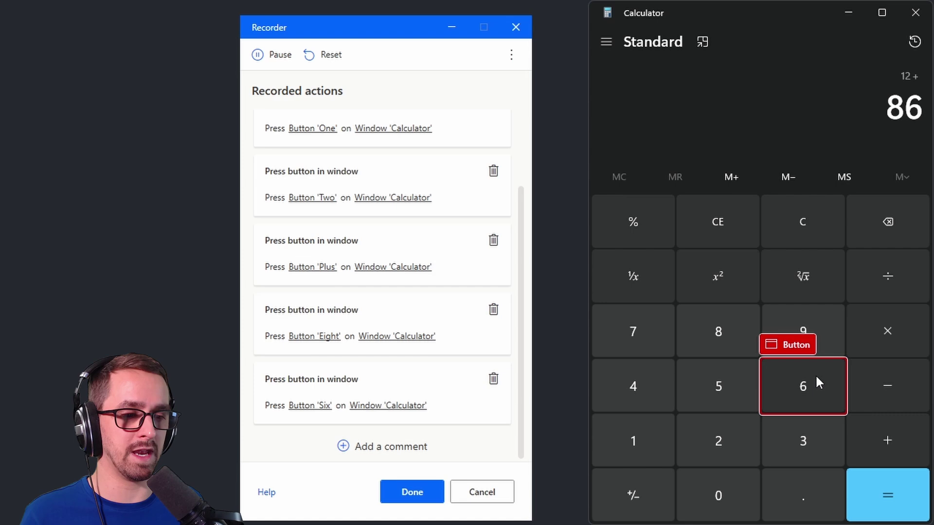
click(893, 495)
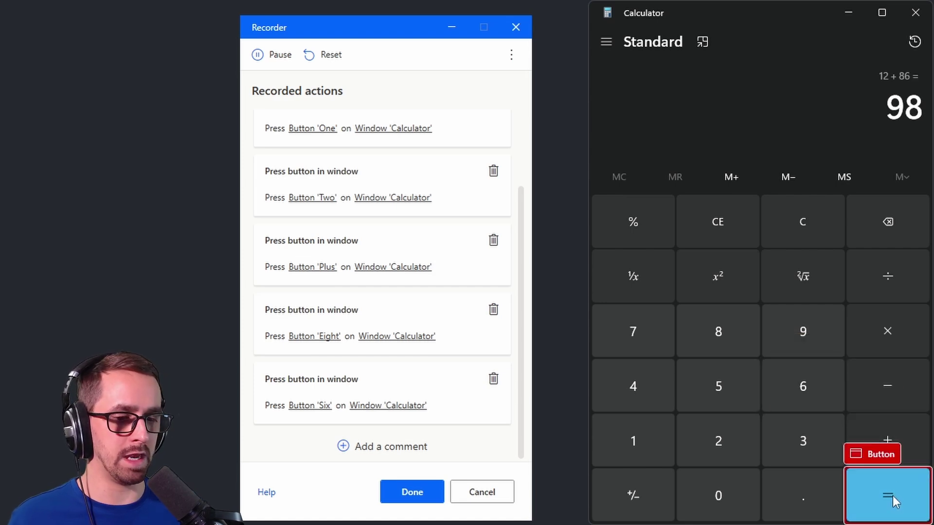
click(416, 491)
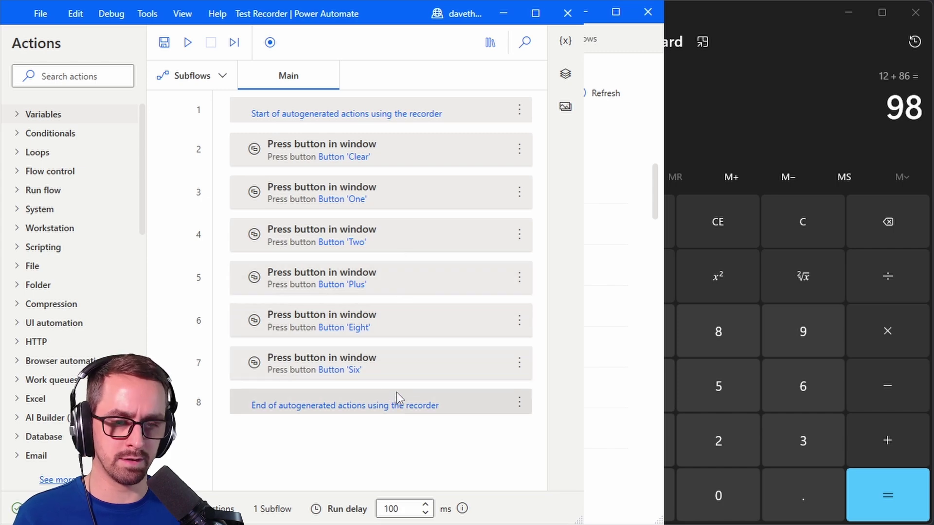
click(381, 404)
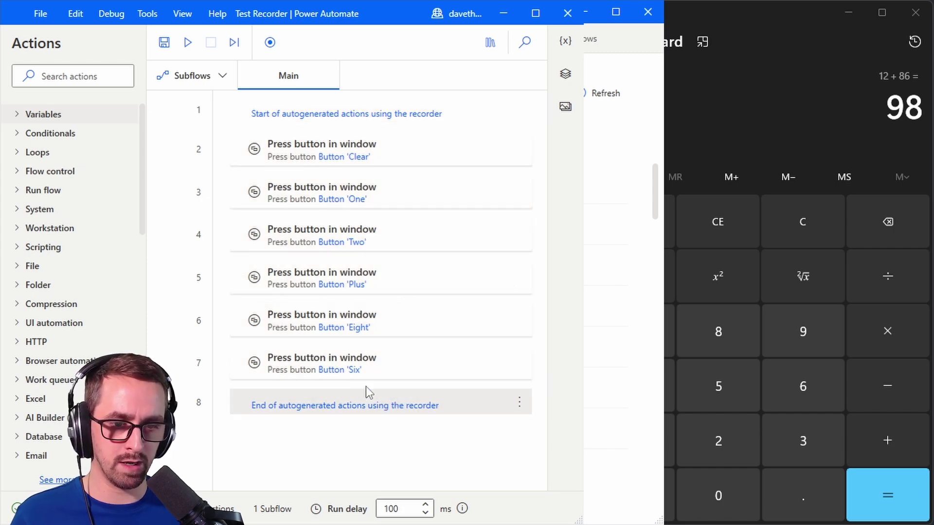
Step: Record a Calculator Equals press and append it to the flow
click(269, 43)
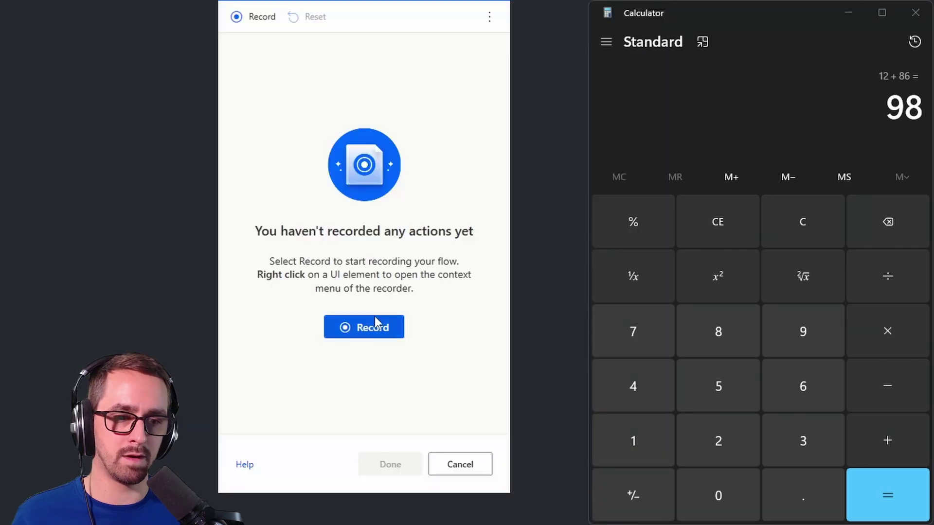
click(374, 325)
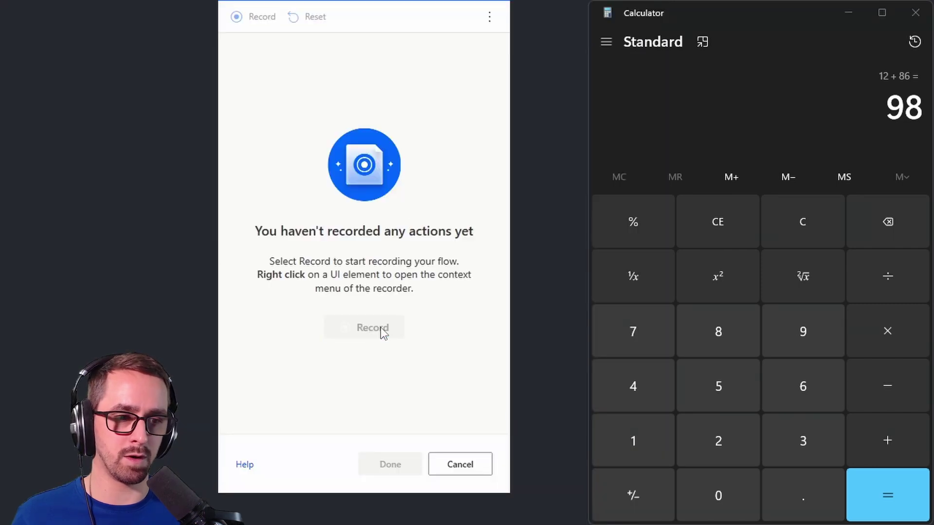
click(882, 503)
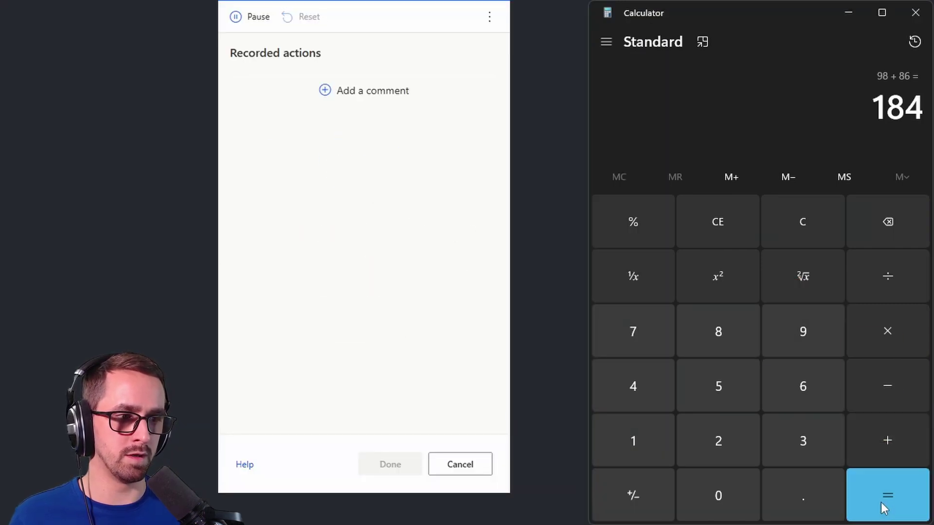
click(390, 464)
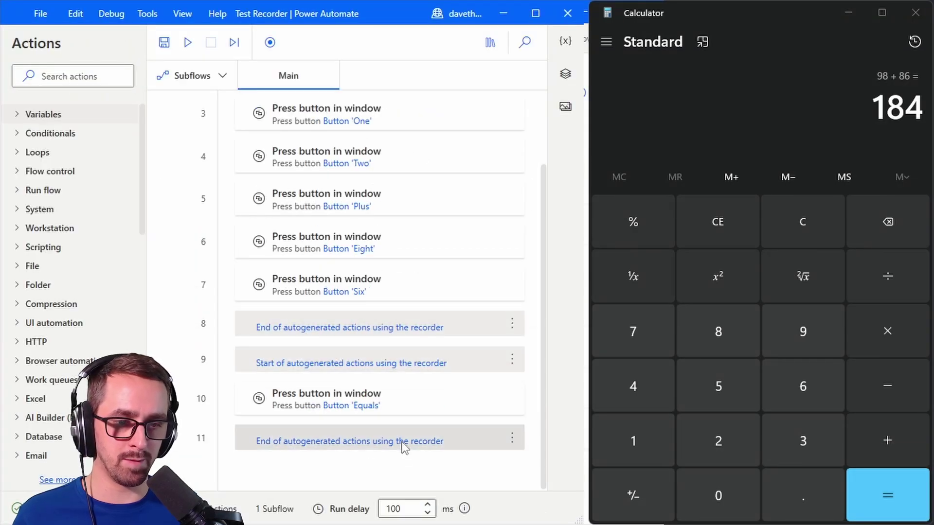
Step: Set the run delay to 1 ms and run the flow
scroll(402, 442, up, 2)
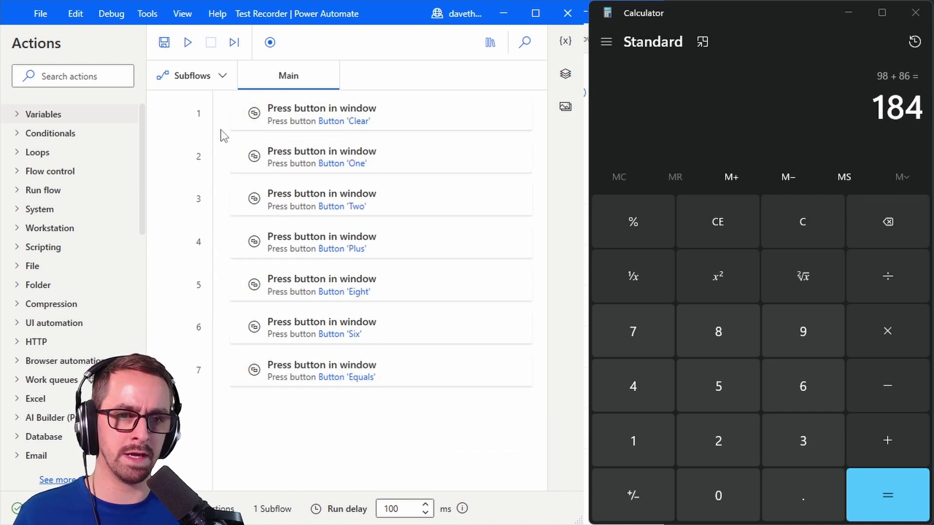
click(405, 505)
double_click(405, 506)
text(1)
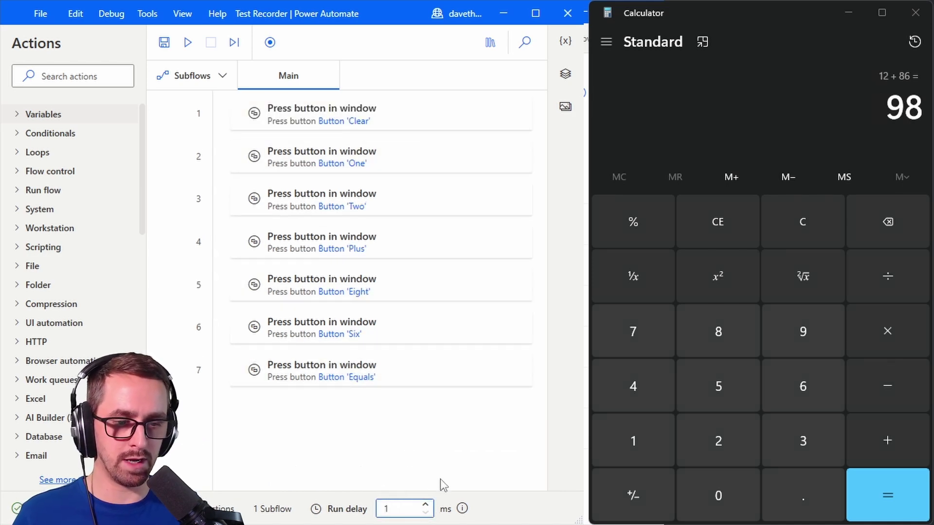
click(188, 43)
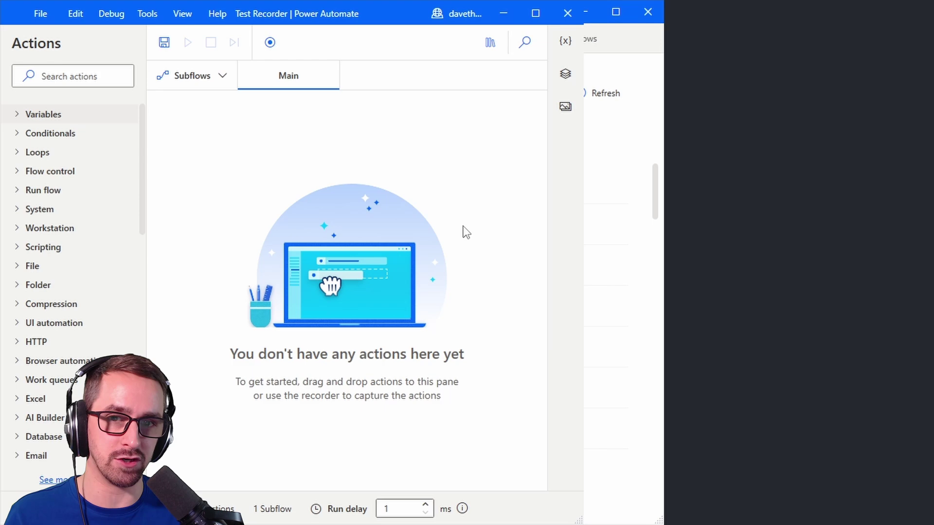
Step: With Notepad open behind the designer, start a new Recorder session
key(alt+Tab)
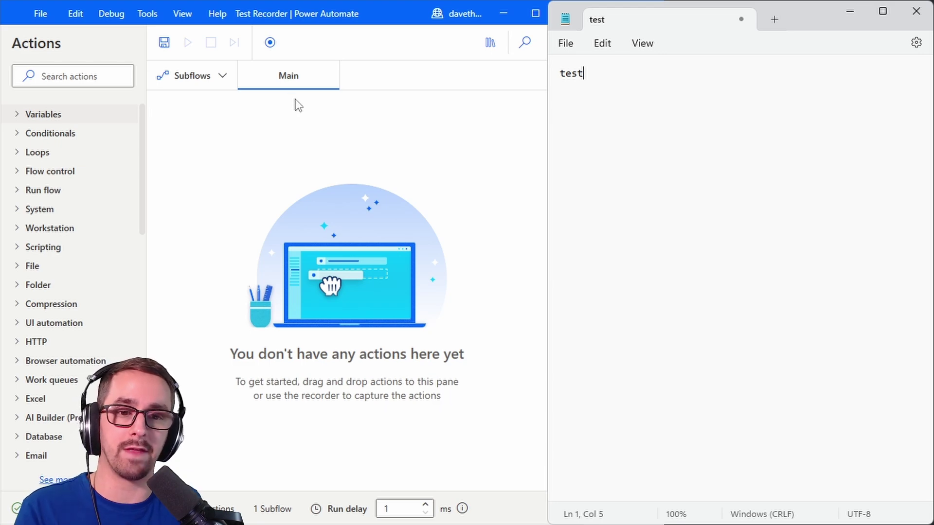
click(492, 118)
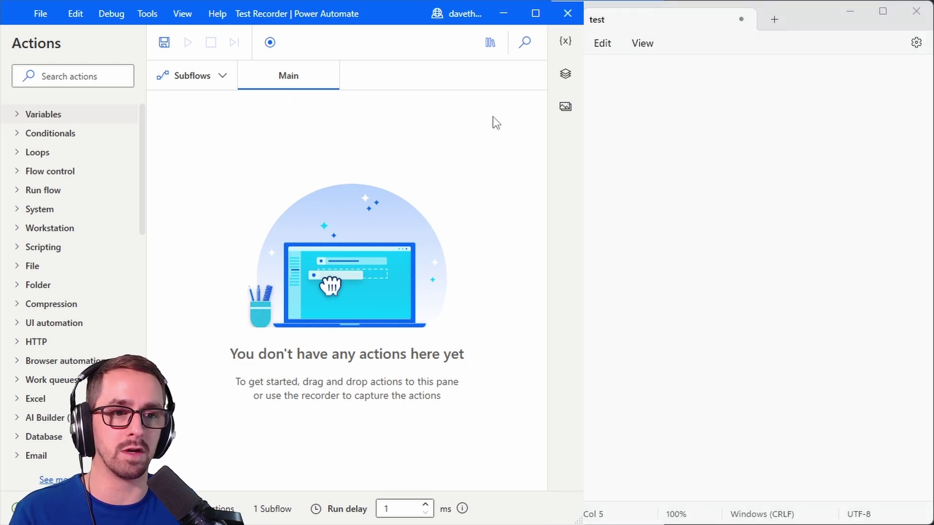
click(270, 43)
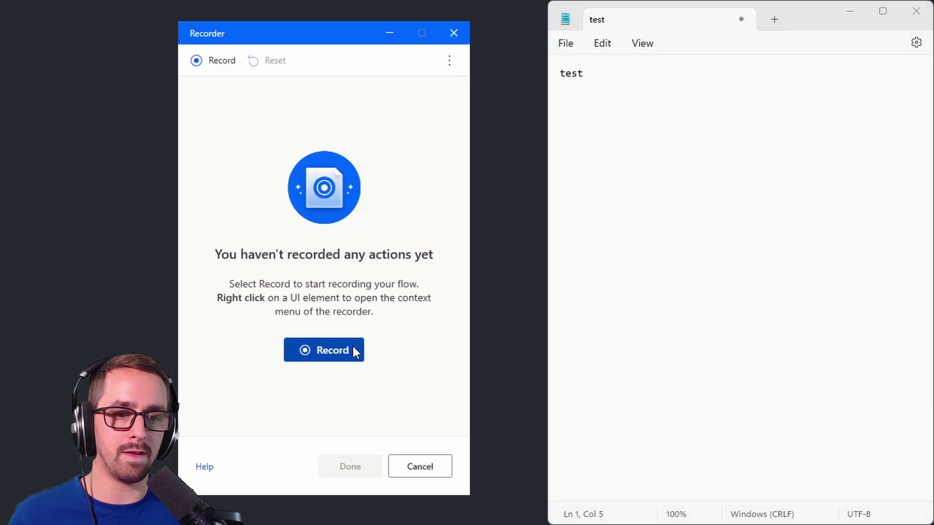
click(352, 347)
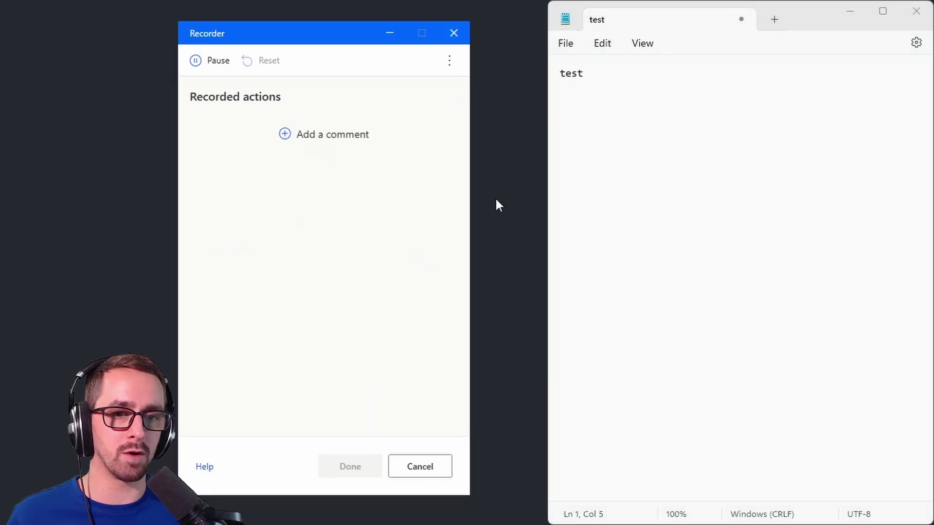
Step: Record Notepad's View > Zoom > Restore default zoom and add the steps to the flow
click(647, 47)
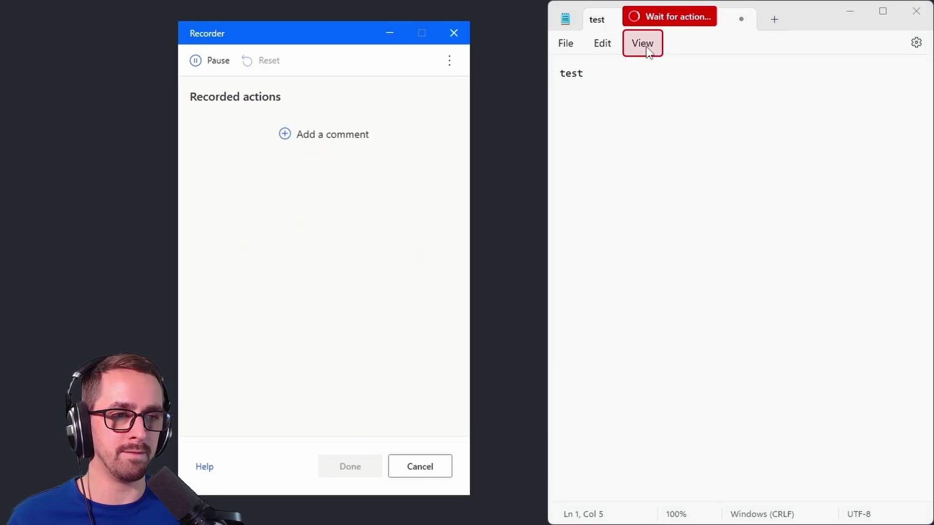
mouse_move(693, 70)
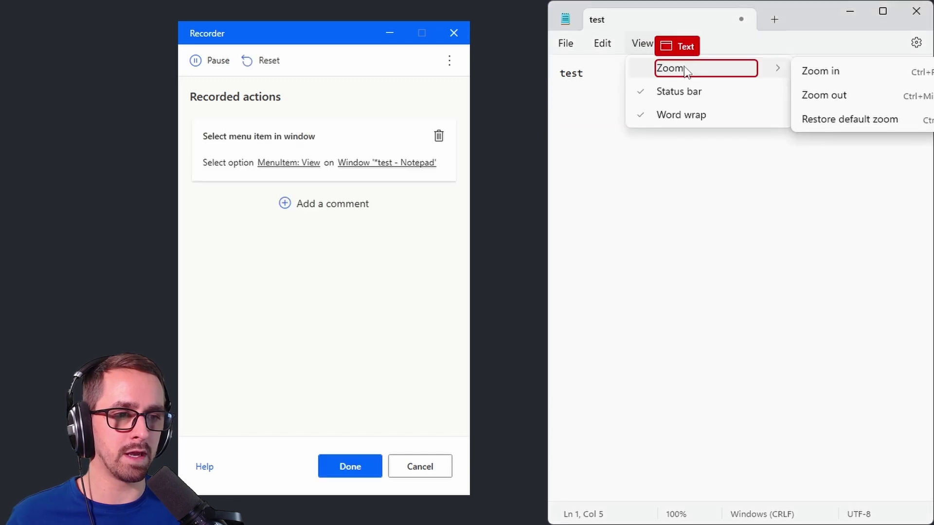
click(722, 63)
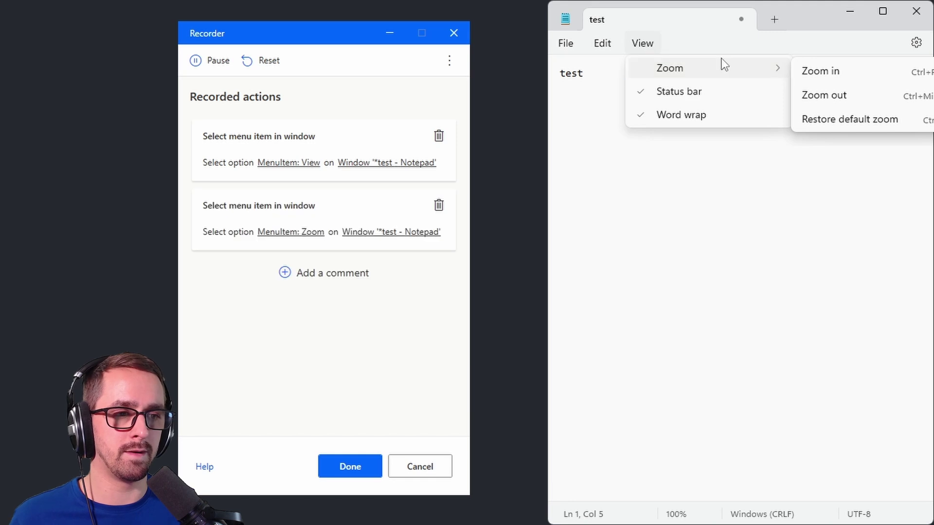
click(899, 119)
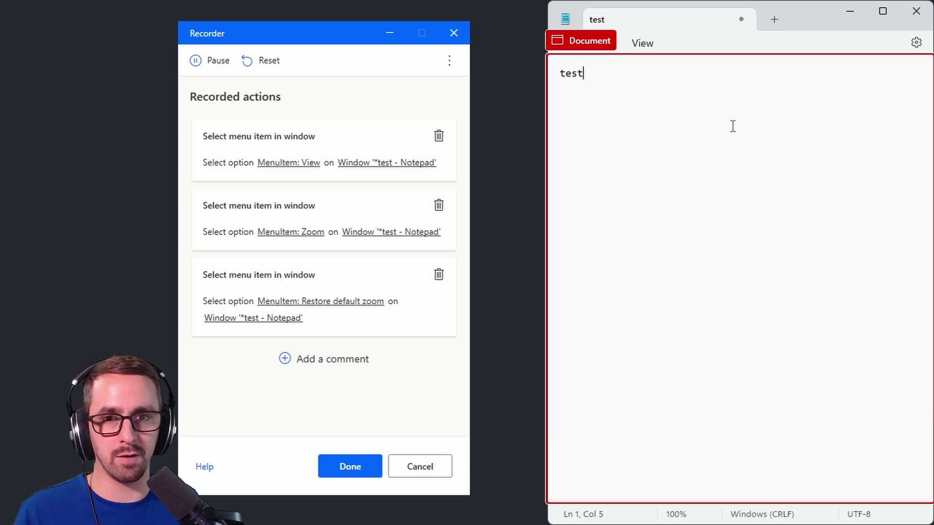
click(350, 466)
Step: Run the menu flow and view the line-3 error that the Zoom option wasn't found
click(687, 166)
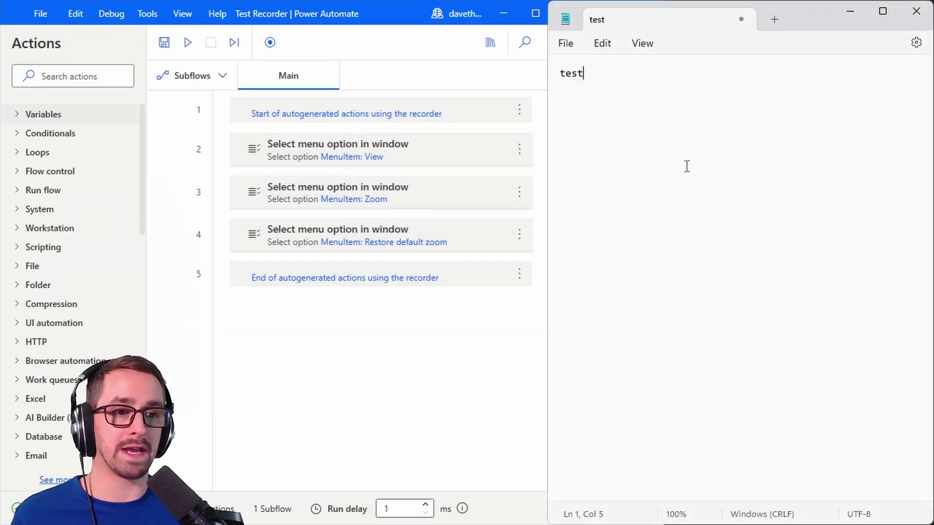
click(370, 309)
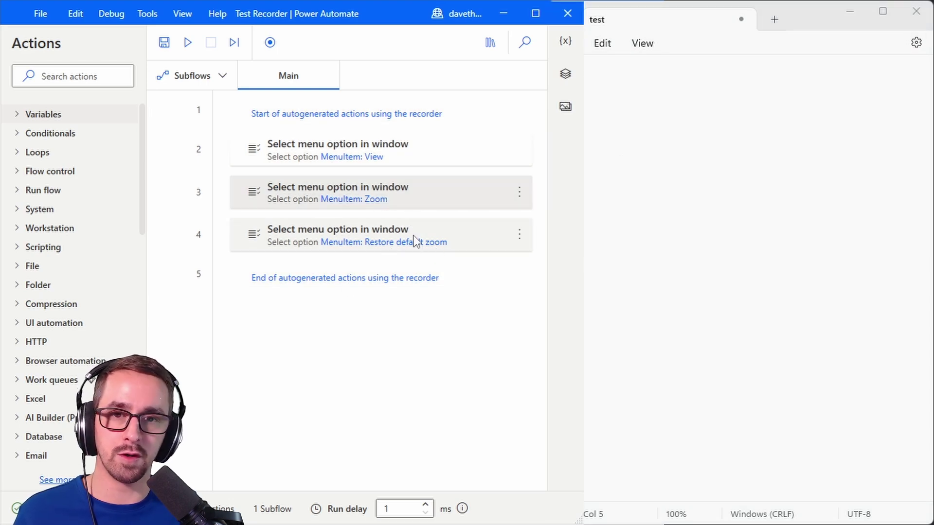
click(188, 43)
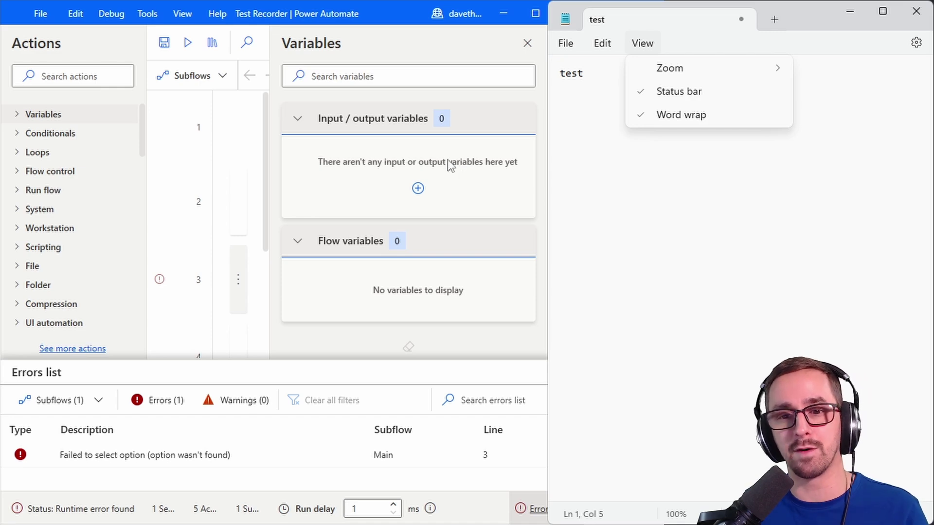
click(528, 44)
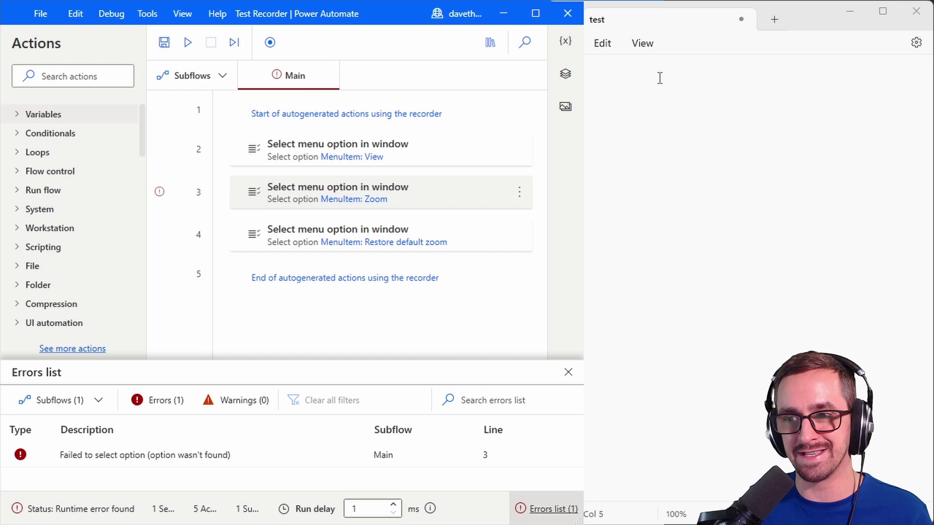
Step: Delete the failing Zoom menu steps and the recorder start/end markers
shift+click(363, 237)
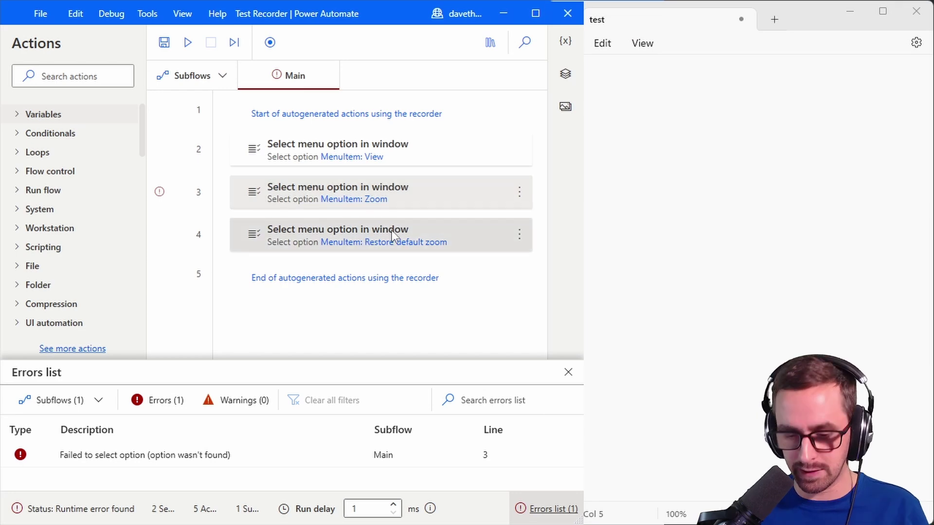
key(Delete)
key(Delete)
click(333, 117)
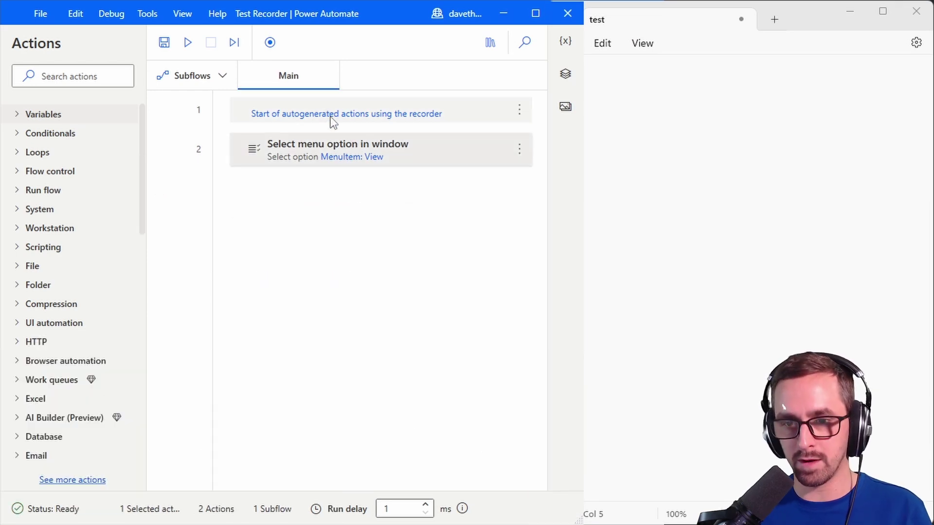
key(Delete)
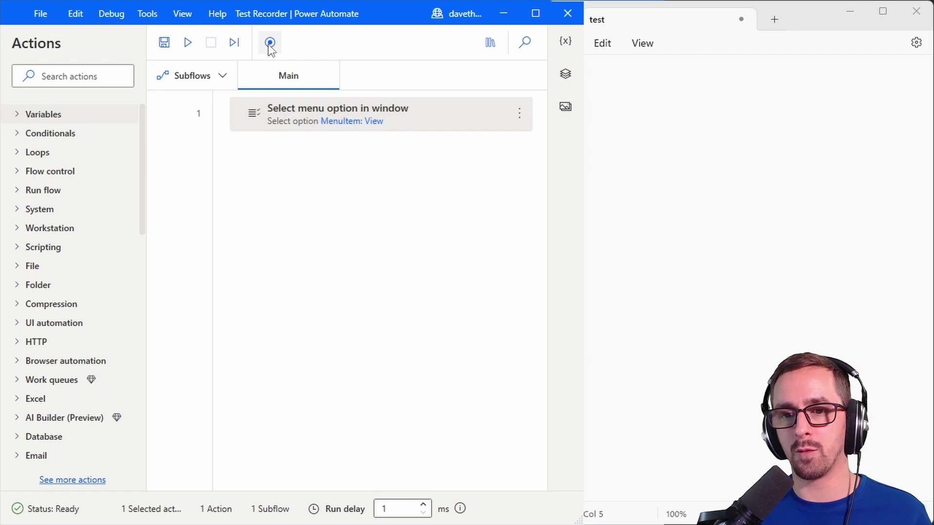
Step: Start a new Recorder session with image-based recording turned on
click(270, 42)
click(430, 57)
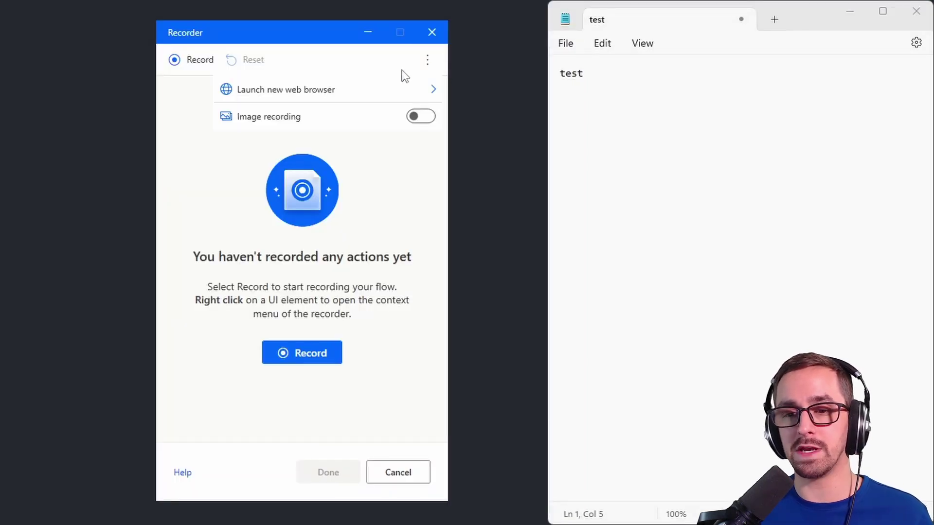
click(421, 116)
click(432, 70)
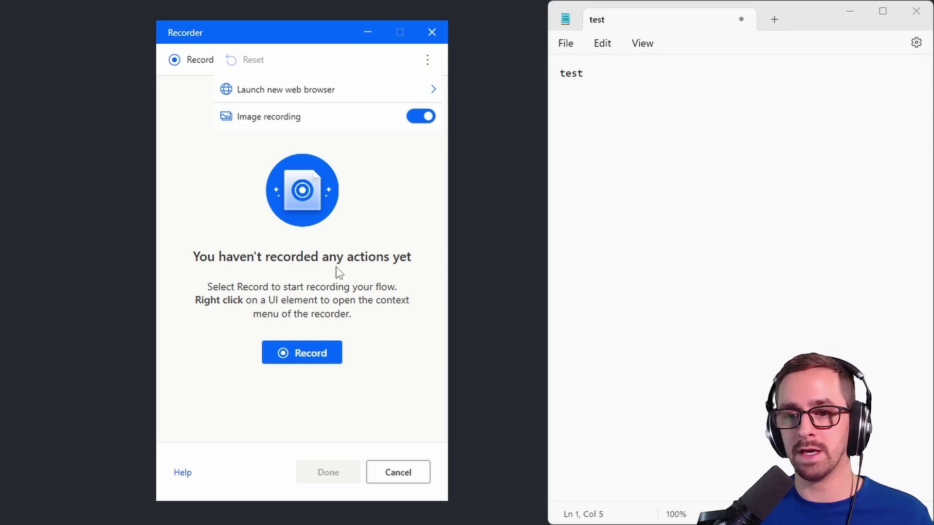
click(316, 351)
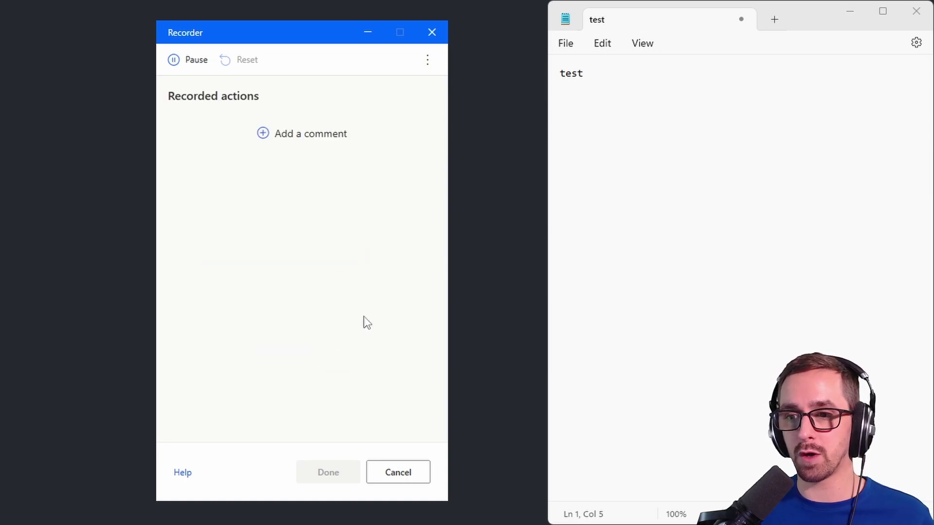
Step: Record image clicks on Zoom and Restore default zoom, discarding the first click
click(647, 43)
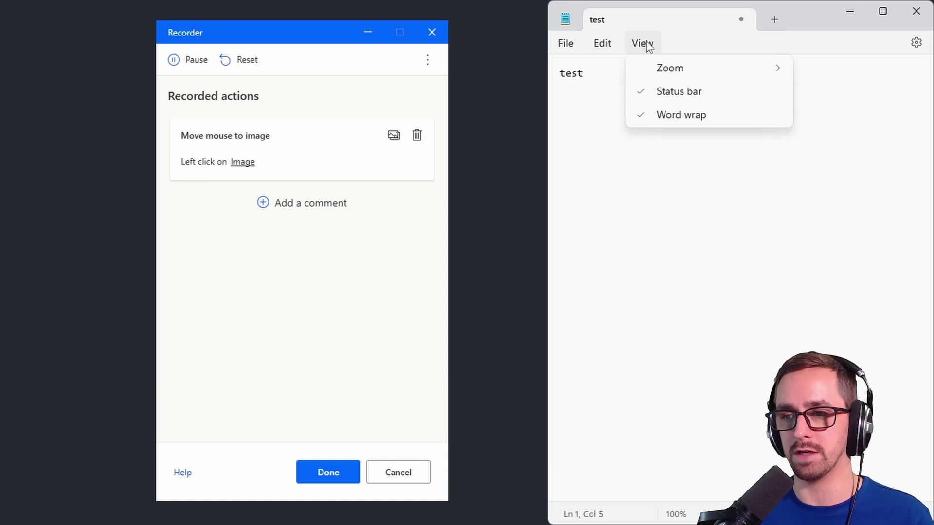
click(672, 73)
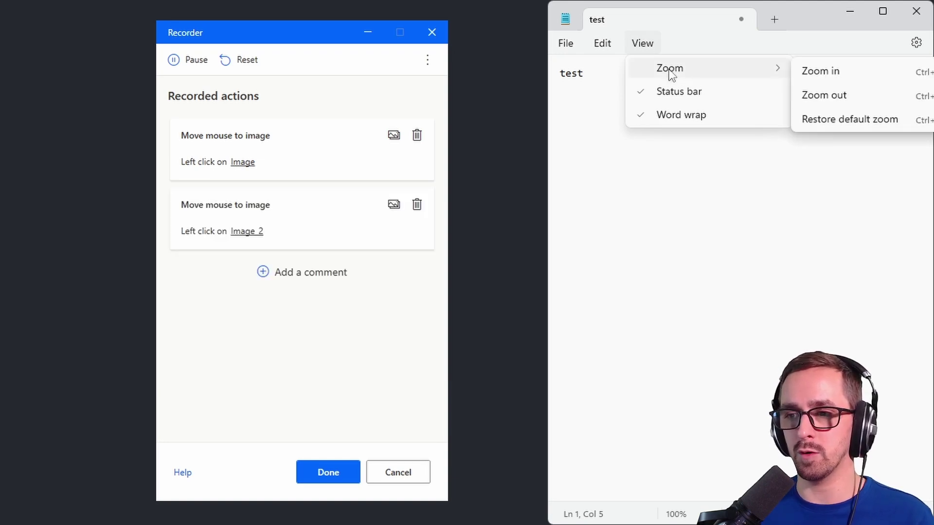
click(838, 121)
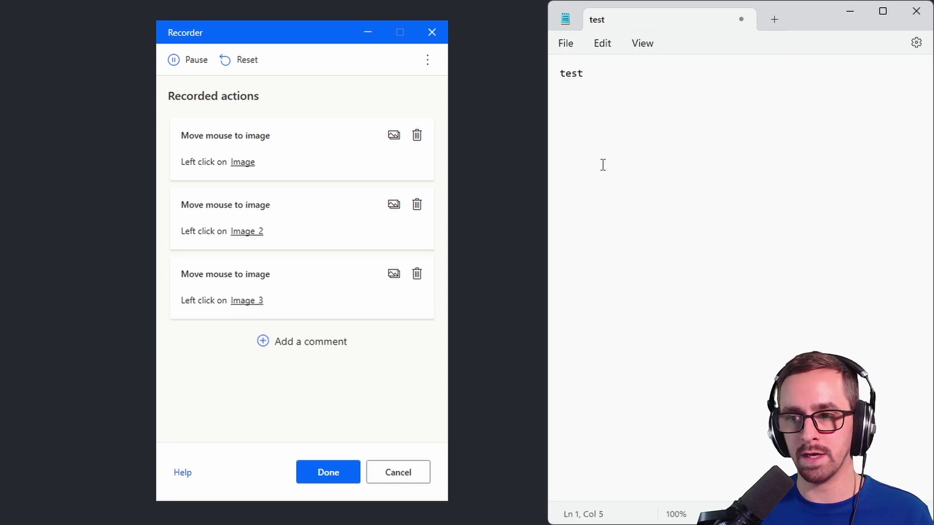
click(424, 137)
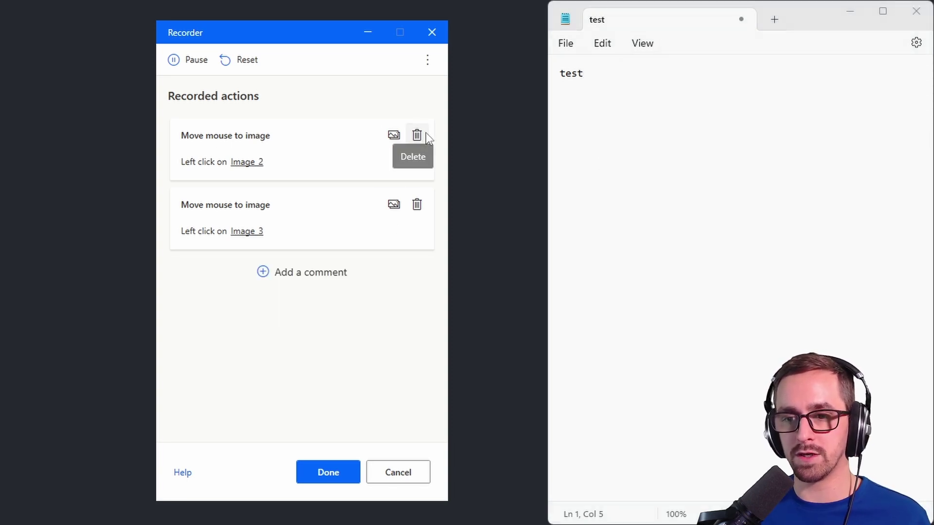
click(328, 472)
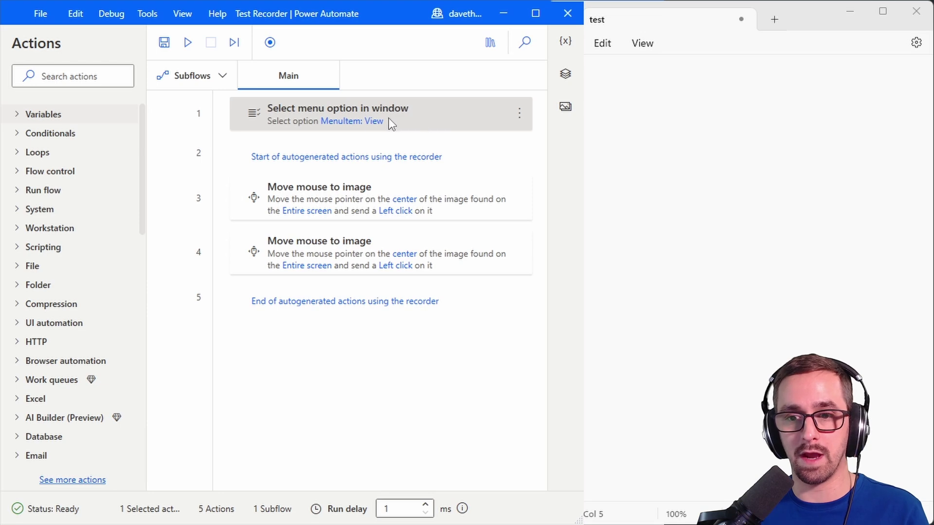
Step: Review the two image click steps and run the updated flow
click(329, 194)
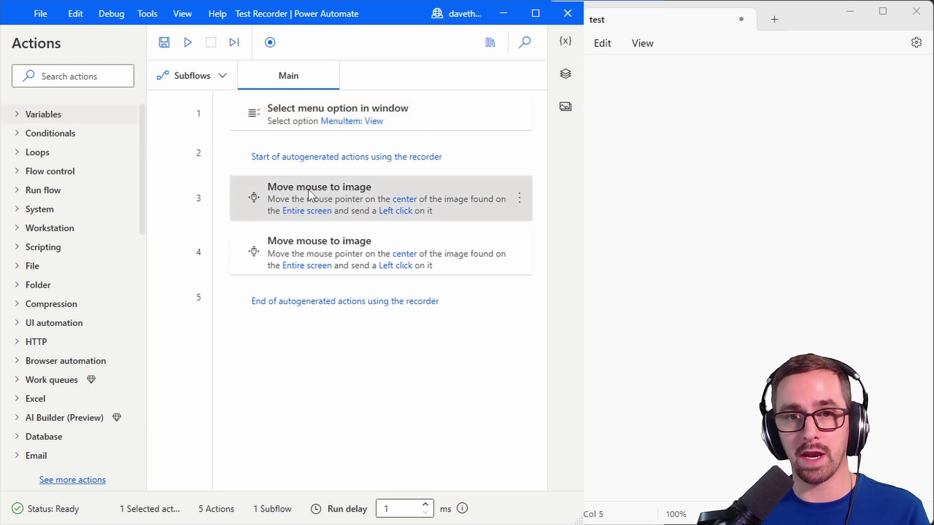
click(336, 233)
click(189, 43)
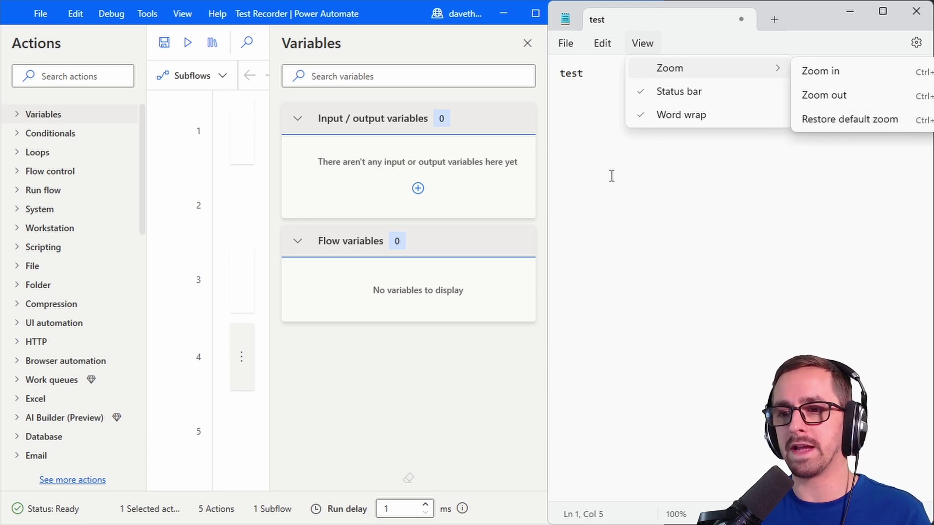
Step: Change the second image click step's click type to Double click and save it
click(585, 146)
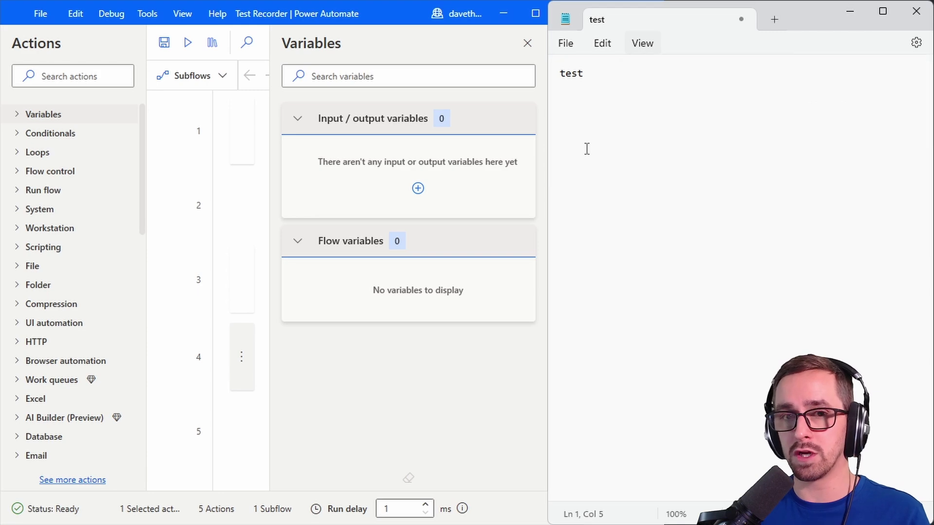
click(527, 43)
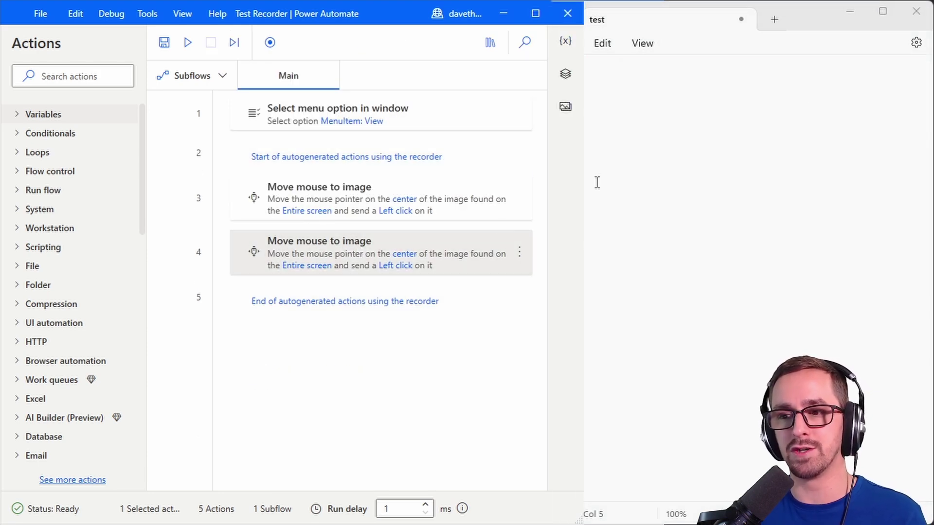
double_click(415, 257)
click(289, 372)
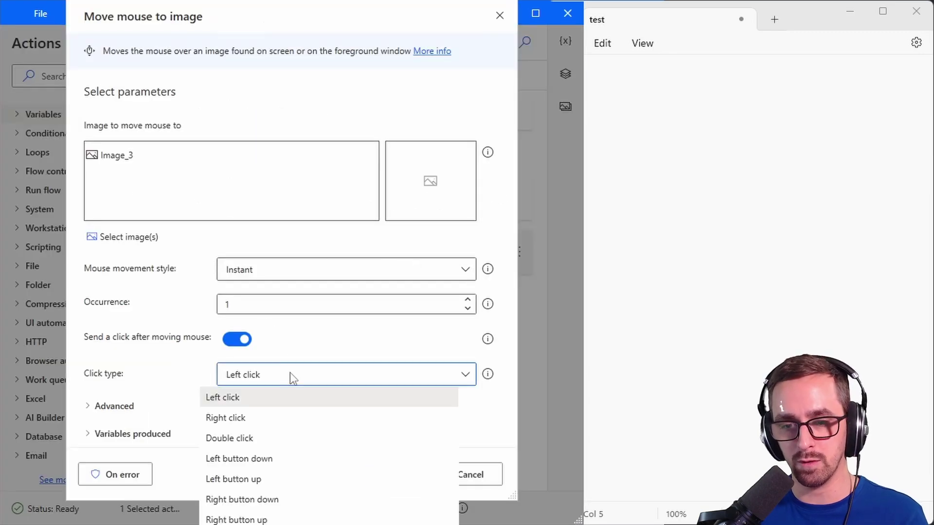
click(261, 436)
click(399, 470)
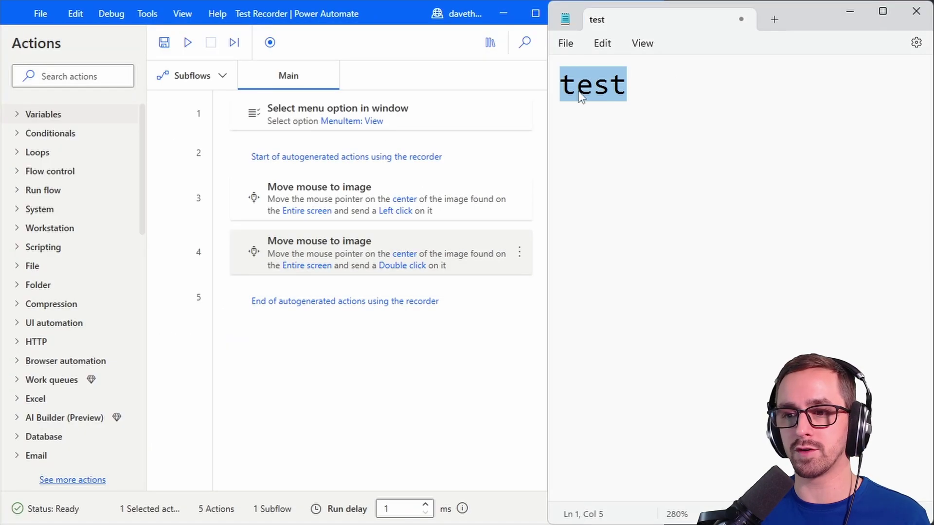
Step: Enlarge Notepad's zoom with Ctrl+scroll, then rerun the flow to restore 100%
click(669, 84)
scroll(677, 81, up, 2)
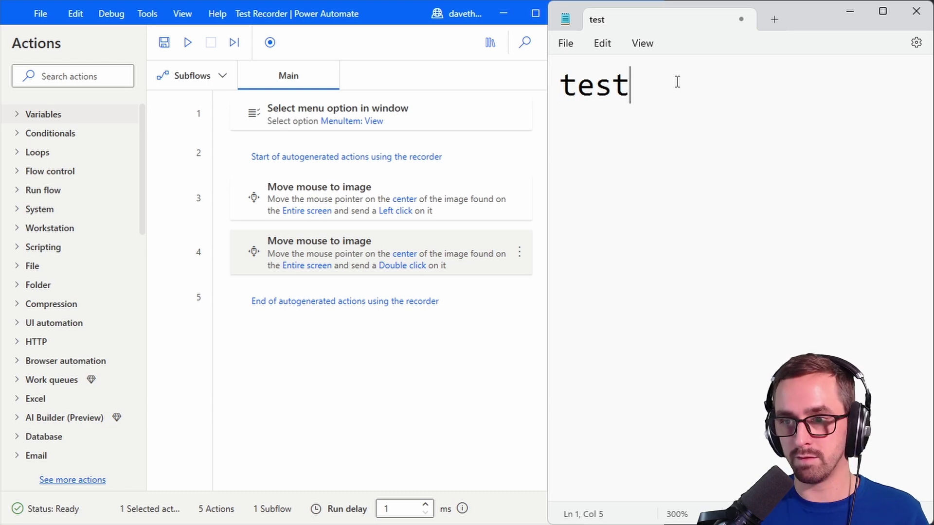
scroll(677, 82, up, 1)
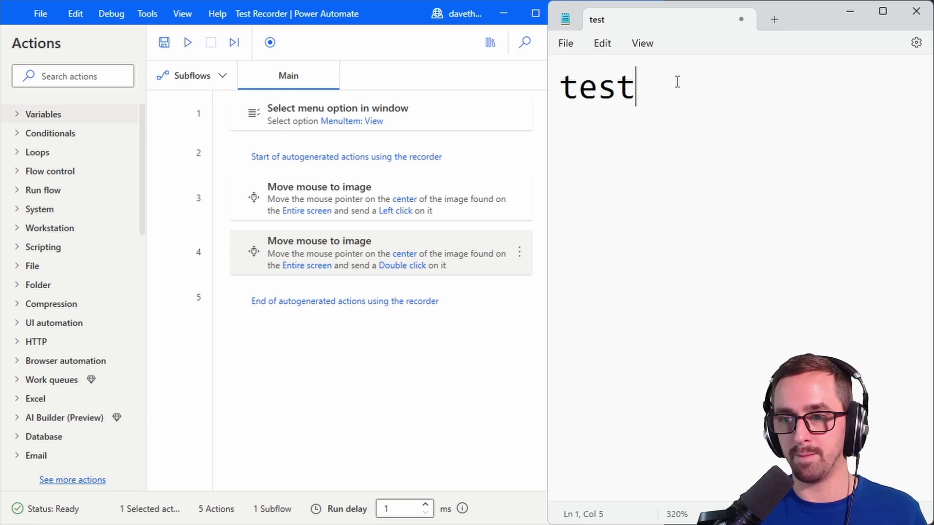
click(189, 44)
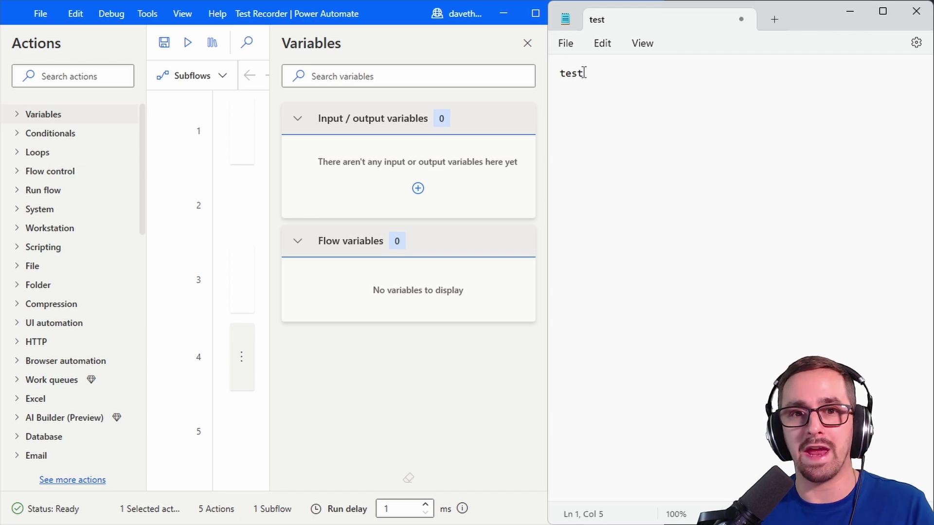
Step: Close the Variables pane, inspect the UI elements list, then close it
click(534, 45)
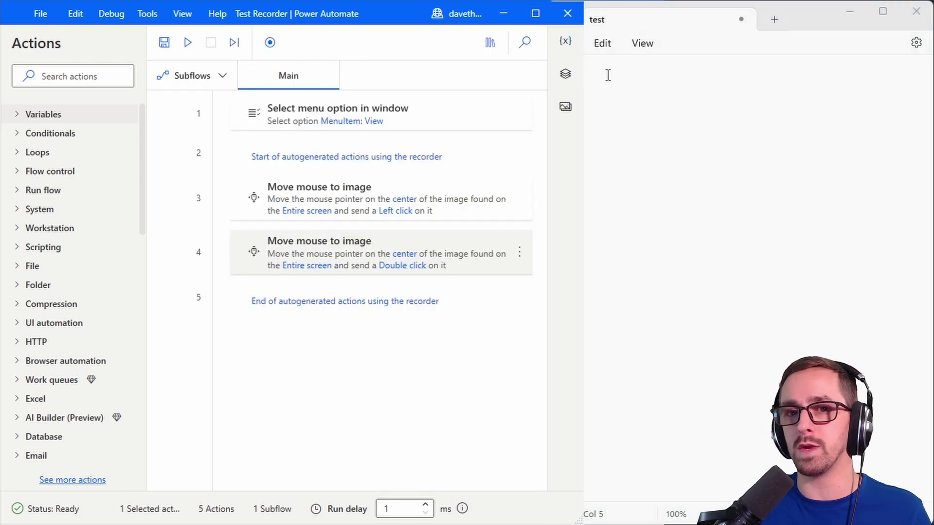
click(563, 86)
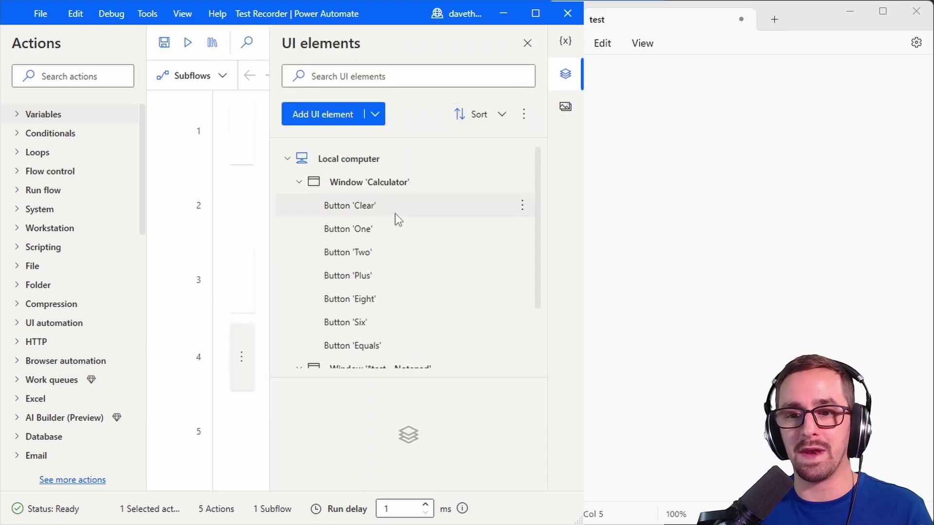
click(527, 43)
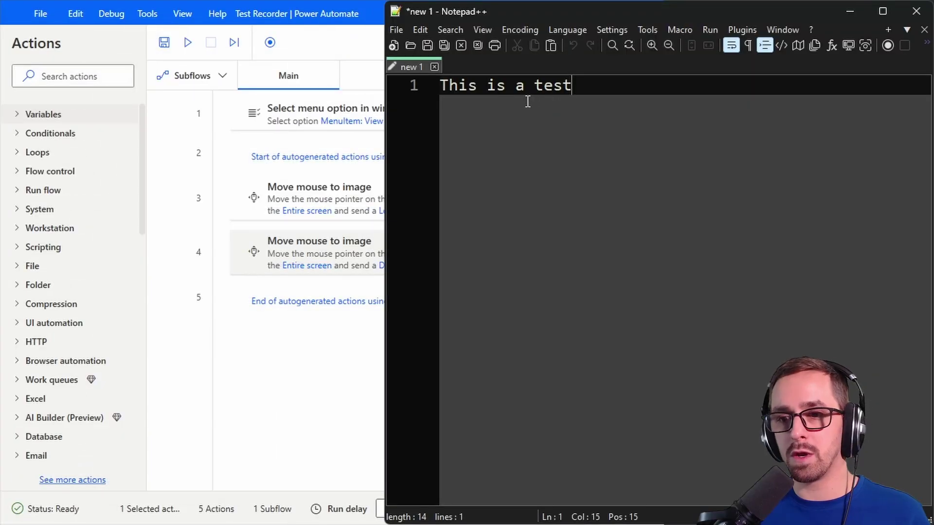
Step: Delete all actions from the flow with Ctrl+A and Delete
click(360, 240)
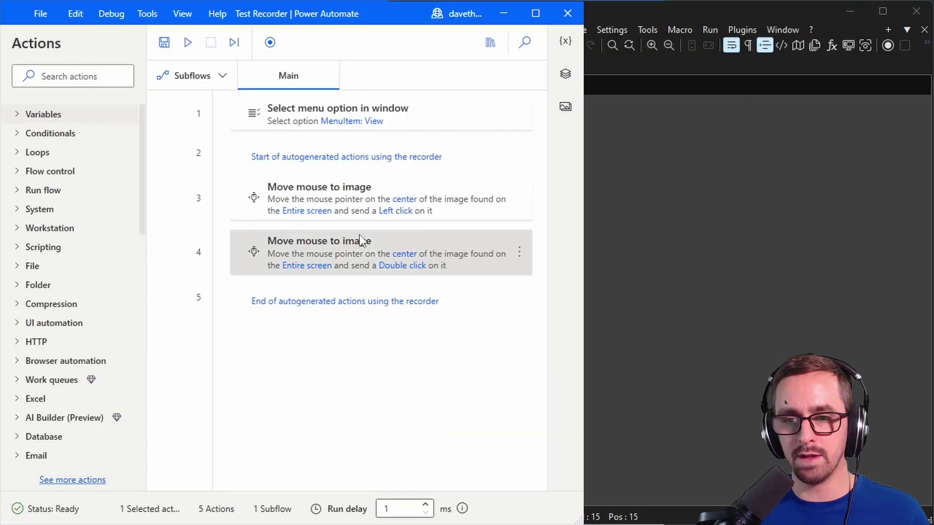
key(ctrl+a)
key(Delete)
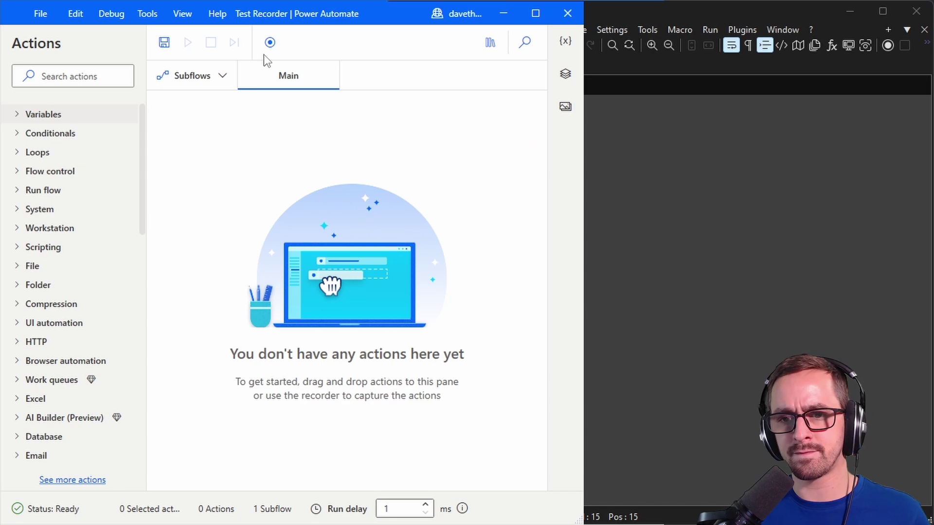
Step: Start recording and capture Notepad++ Settings > Preferences
click(270, 44)
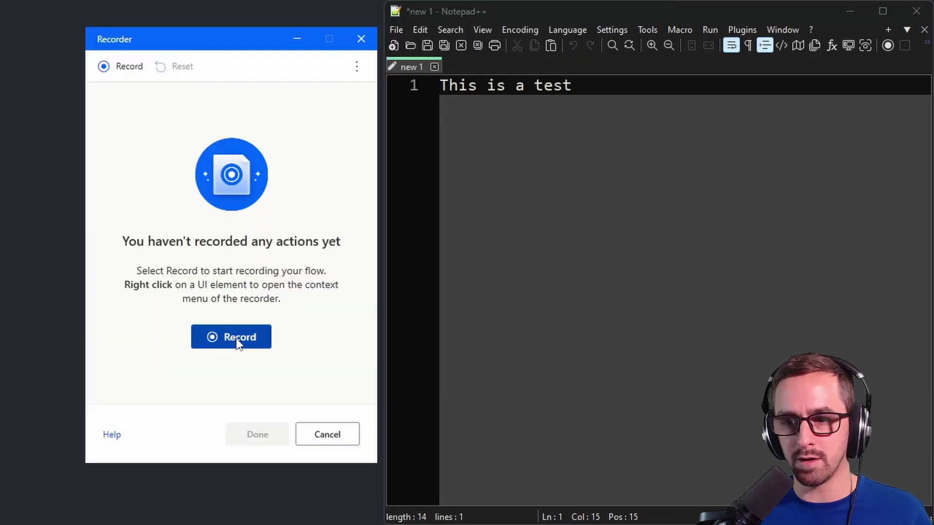
click(240, 339)
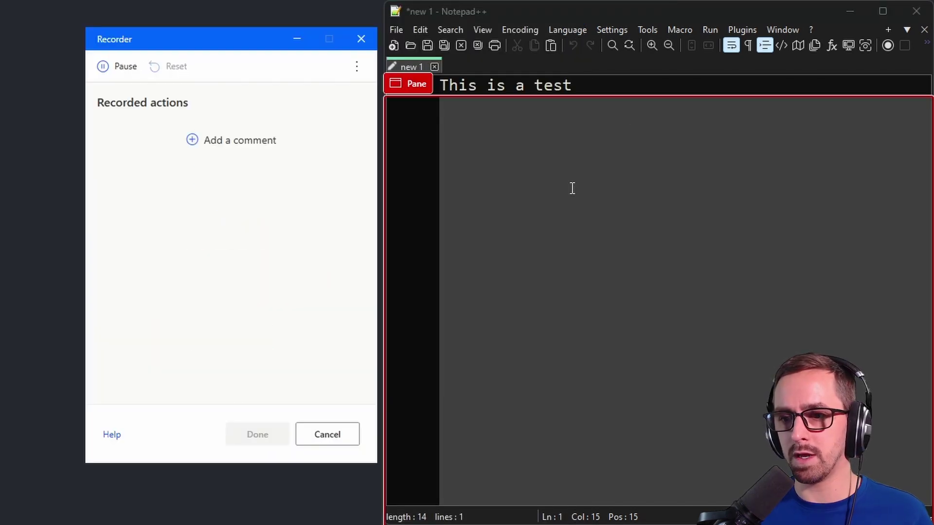
click(619, 29)
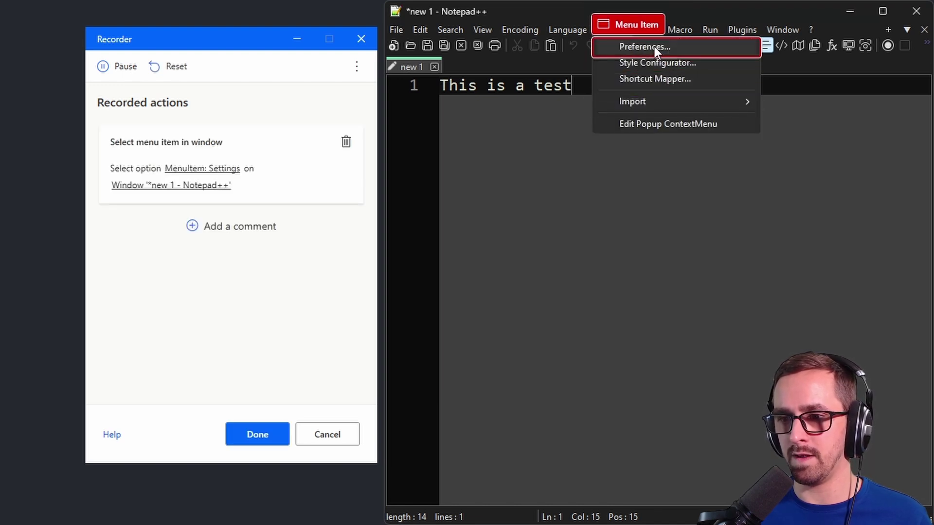
click(655, 47)
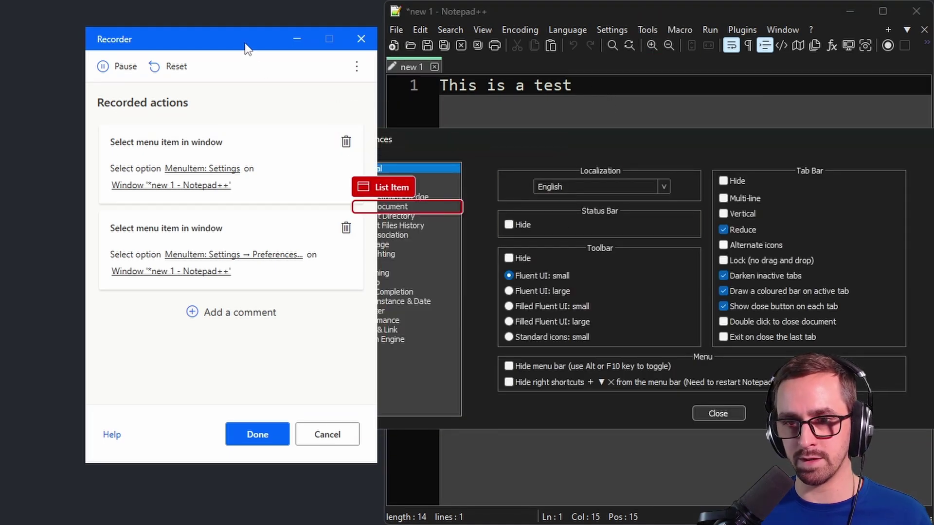
Step: Record the Dark Mode preferences page, switching to light mode then back to dark mode
drag(245, 41, 192, 45)
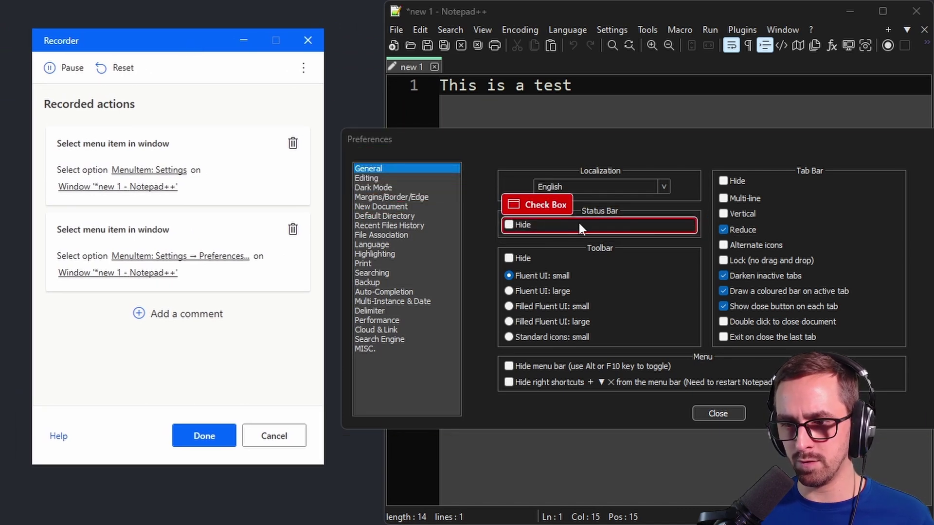
click(380, 188)
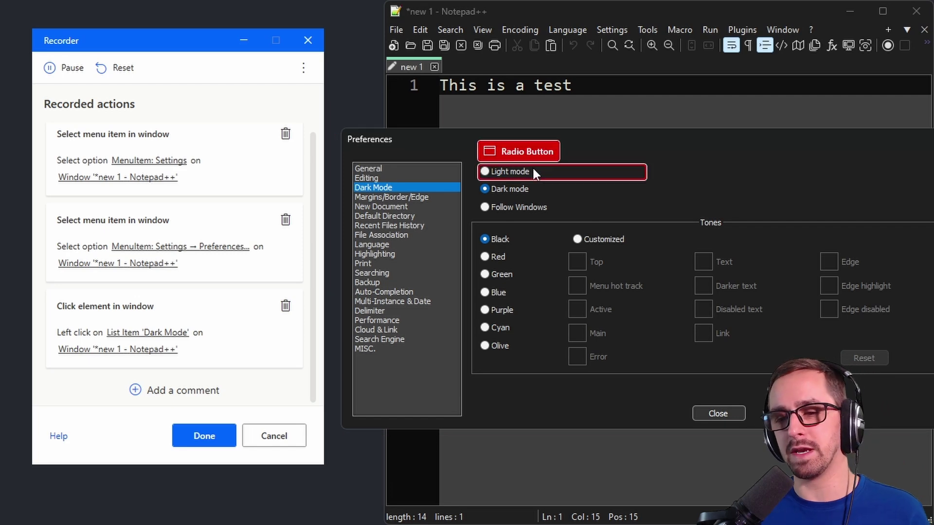
click(505, 170)
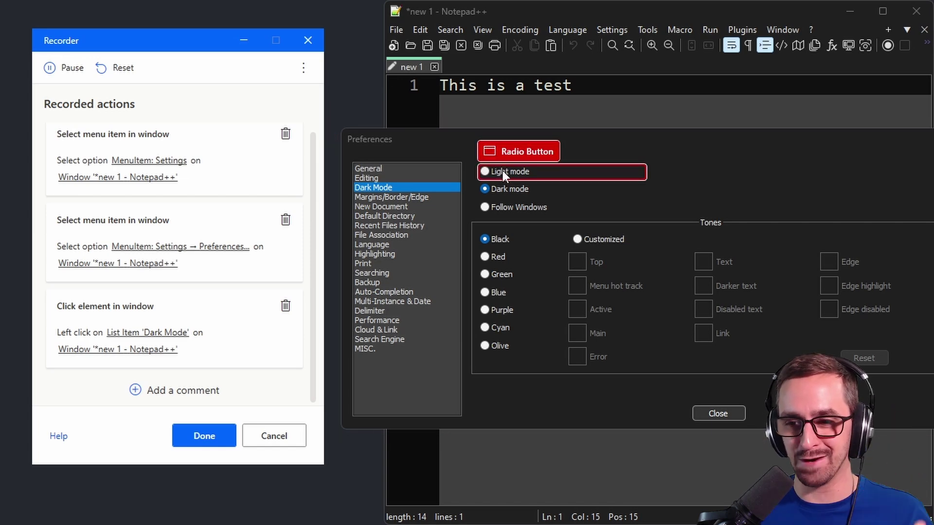
click(501, 171)
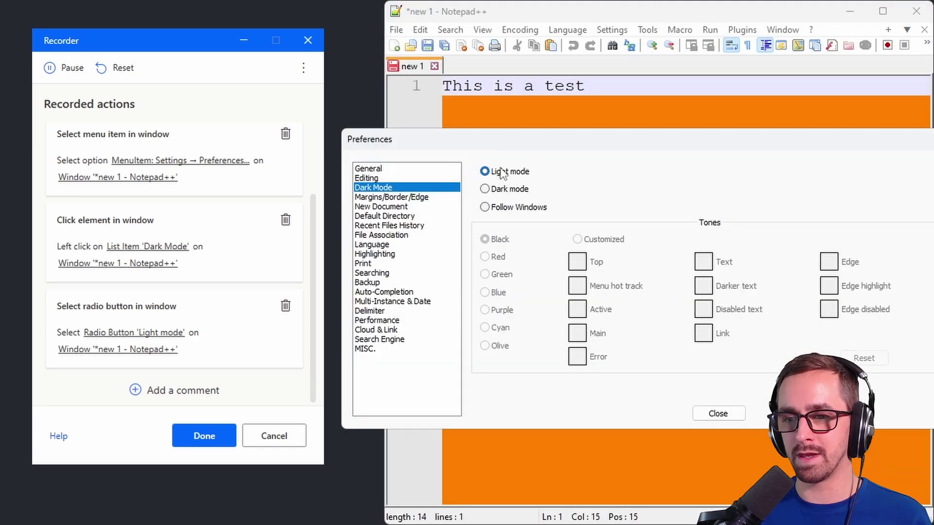
click(505, 190)
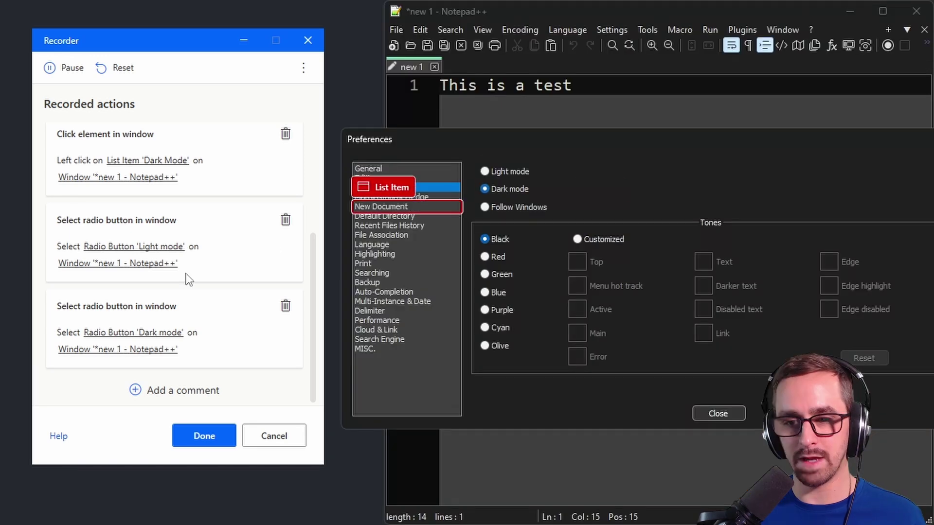
Step: Remove the light mode step and record Delimiter's 'Use default Word character list'
click(286, 219)
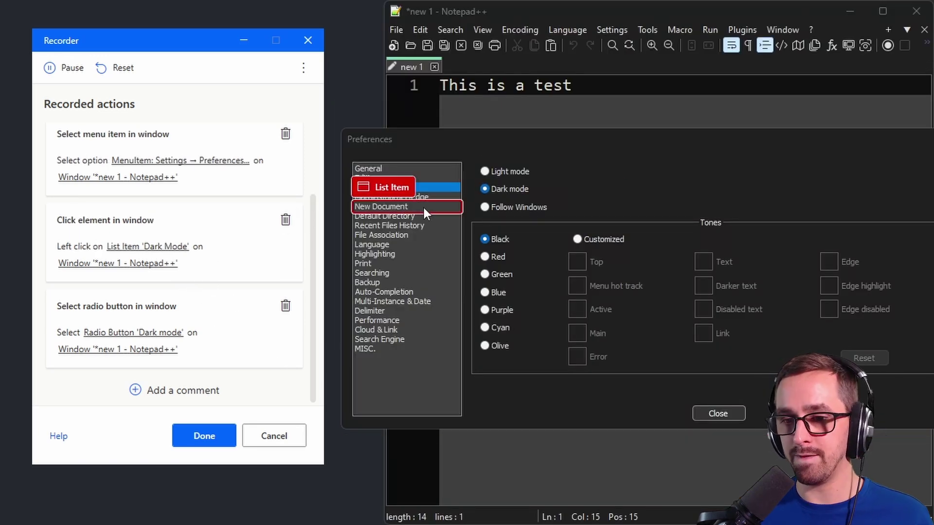
click(388, 311)
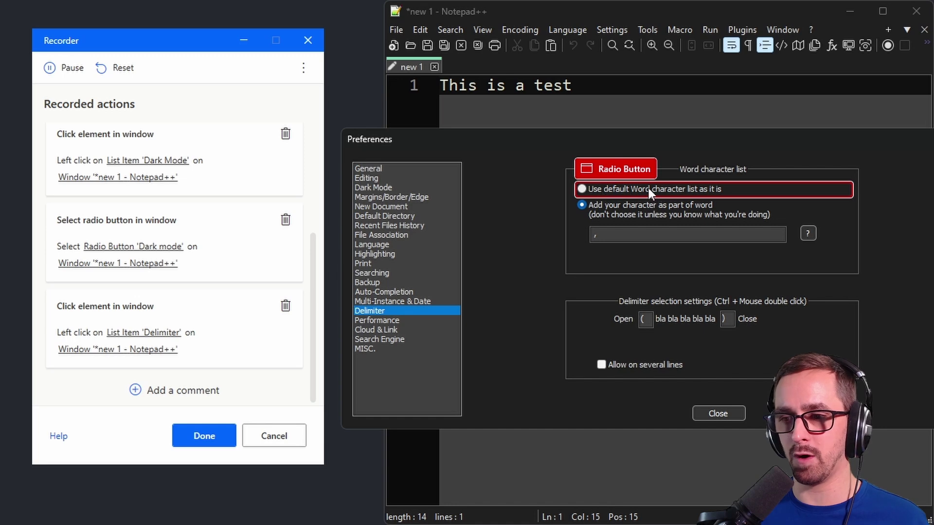
click(631, 188)
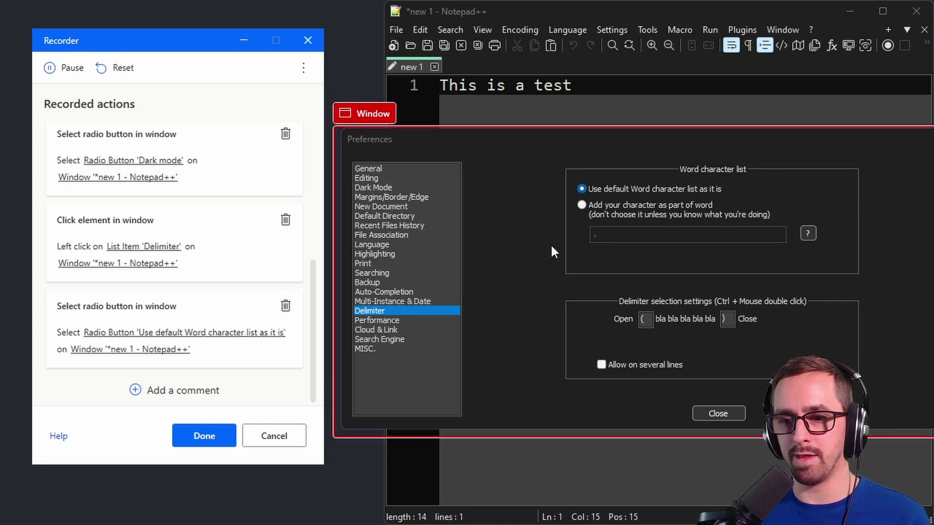
Step: Record closing Preferences and View > Zoom > Restore Default Zoom, delete the stray View step, and finish
click(724, 414)
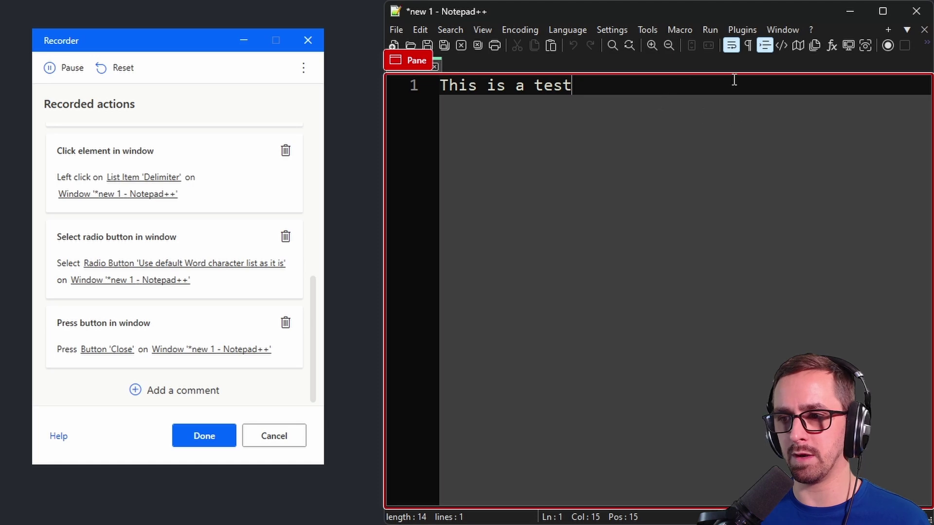
click(488, 30)
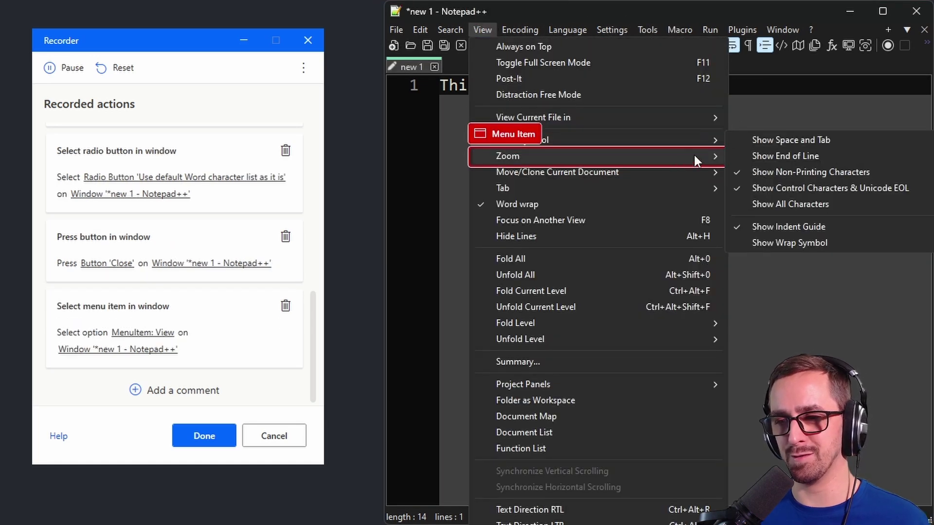
mouse_move(690, 157)
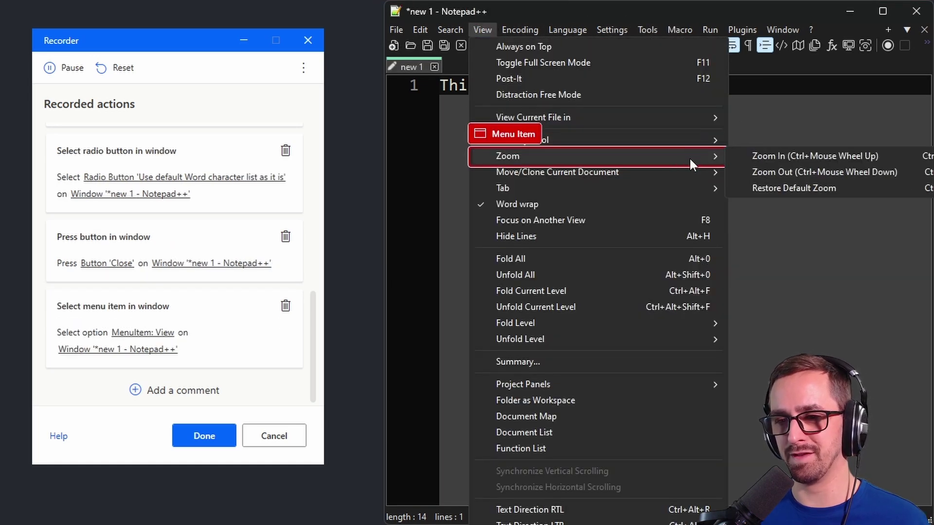
click(782, 190)
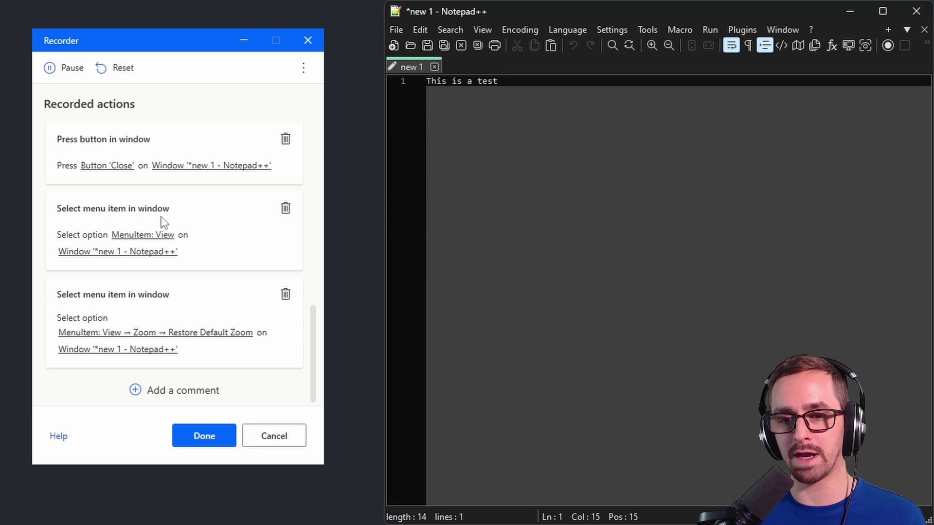
click(285, 208)
click(204, 437)
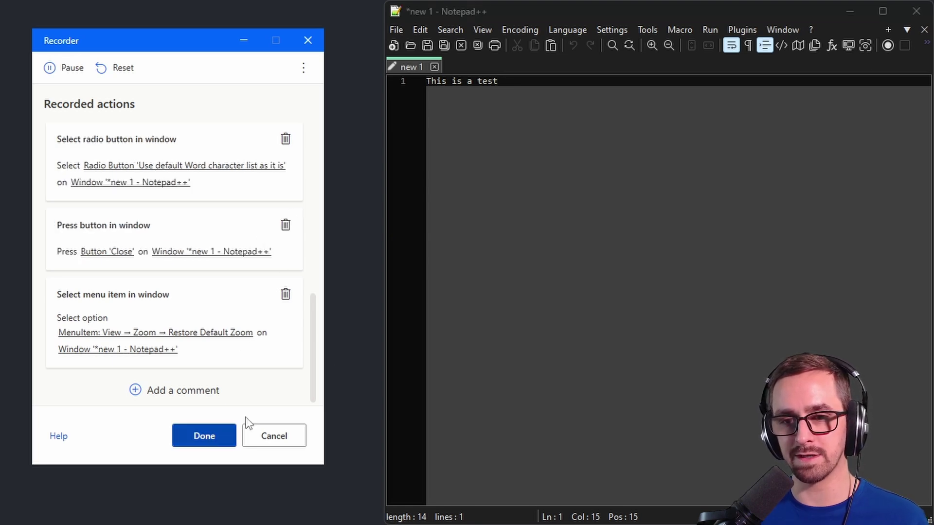
Step: In Notepad++ Preferences, switch to Light mode and enable 'Add your character as part of word'
click(718, 136)
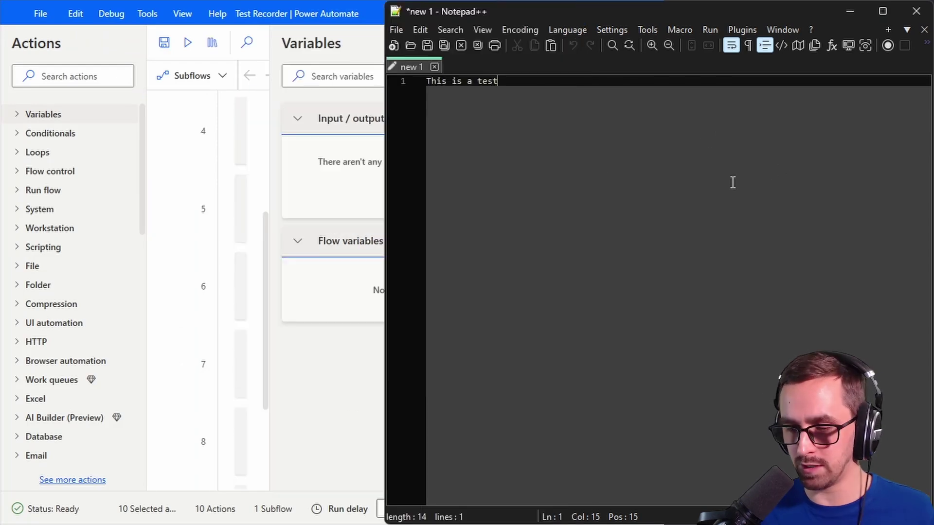
scroll(731, 181, up, 5)
click(480, 25)
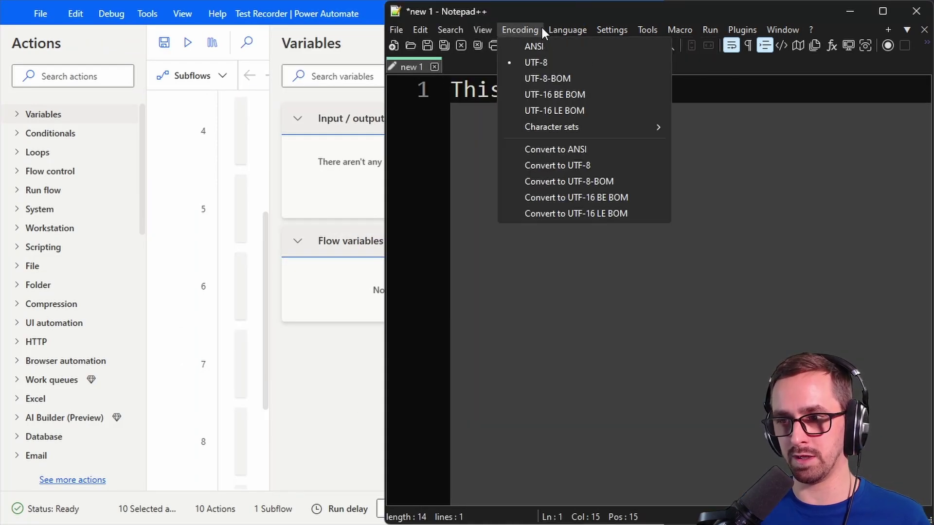
click(477, 29)
click(566, 29)
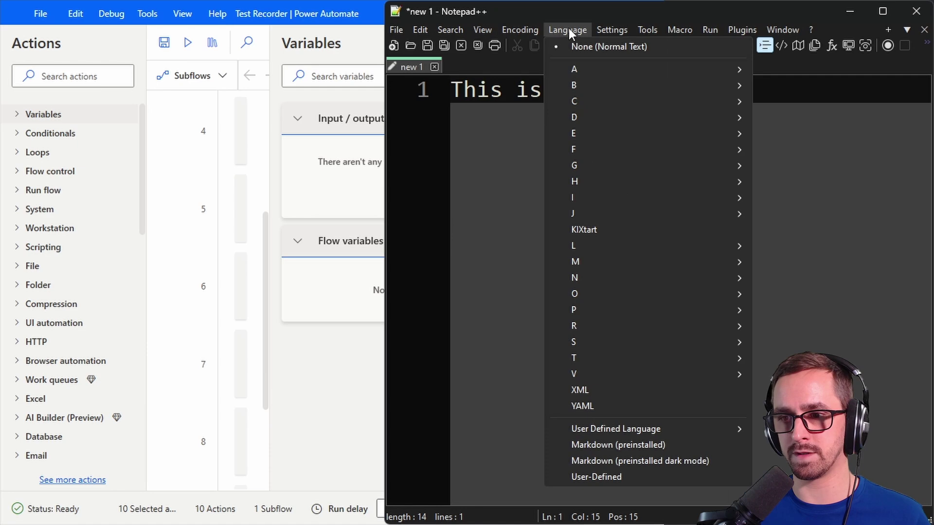
click(631, 48)
click(403, 188)
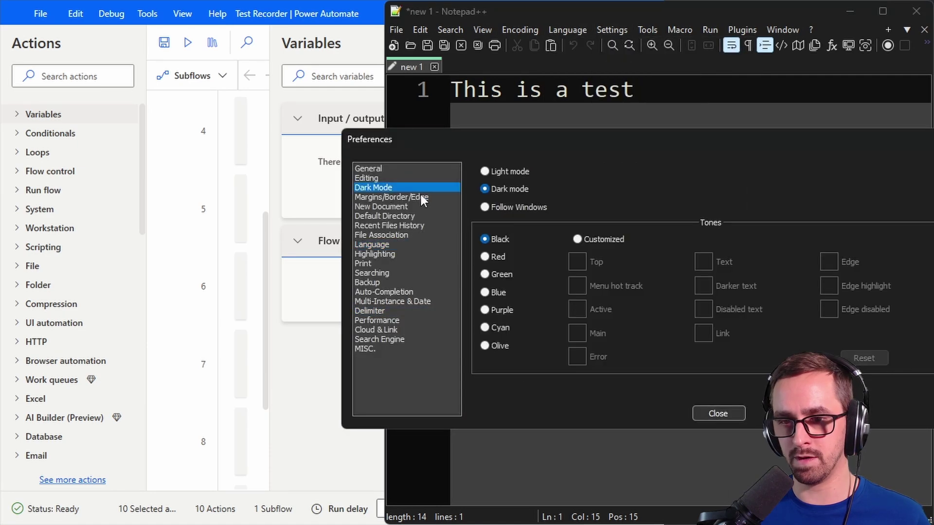
click(508, 171)
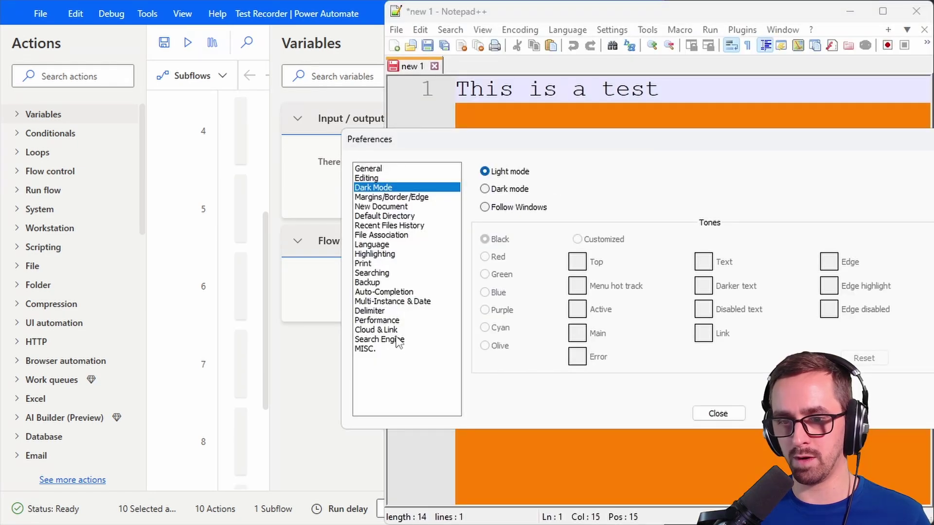
click(374, 311)
click(619, 212)
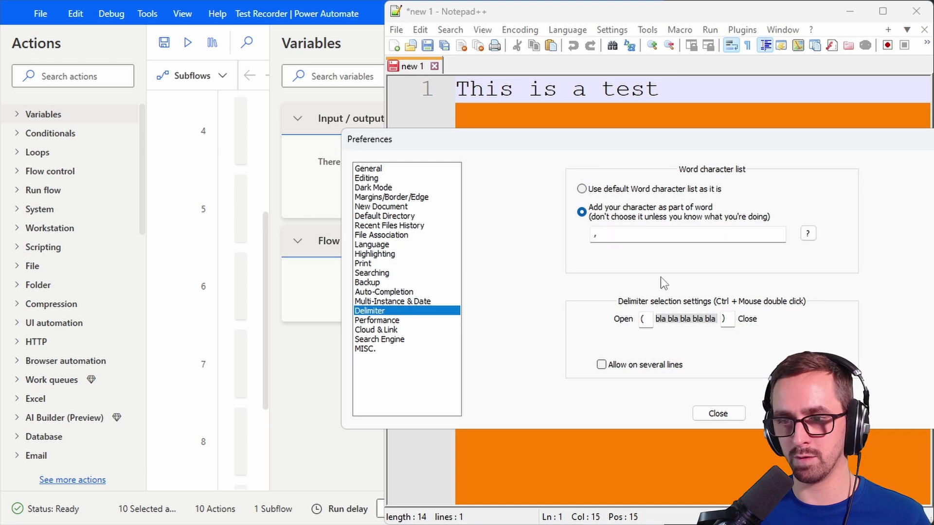
click(717, 413)
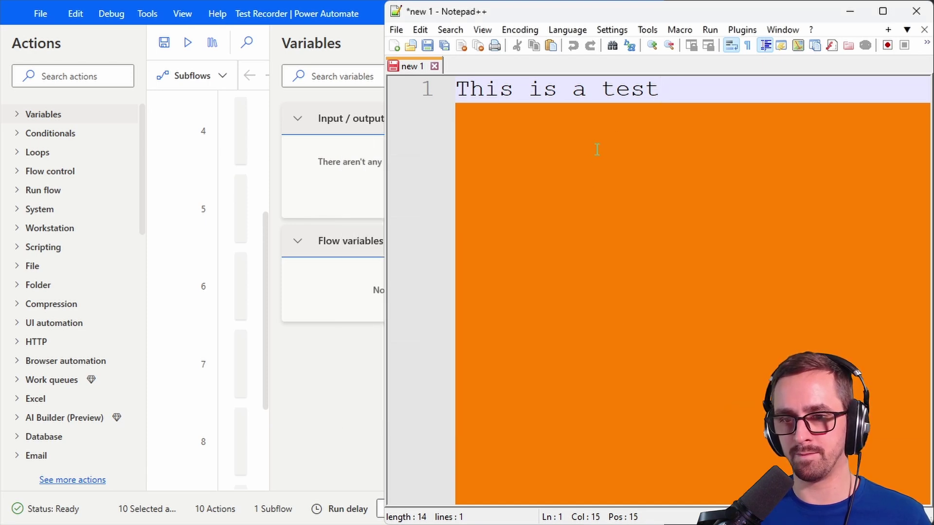
Step: Run the recorded flow in Power Automate Desktop to restore dark mode and default zoom
click(302, 42)
click(527, 40)
click(188, 43)
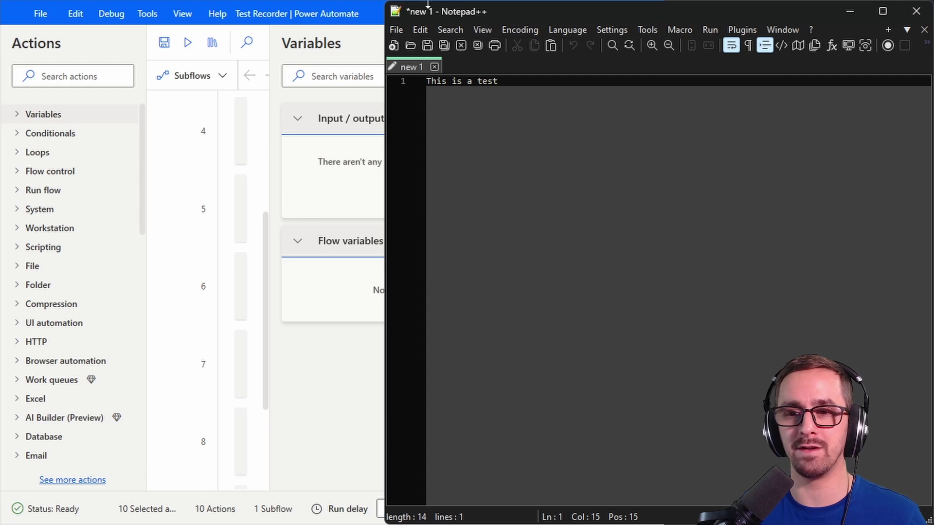
Step: Widen the Power Automate window and open a new empty tab in Notepad++
click(336, 20)
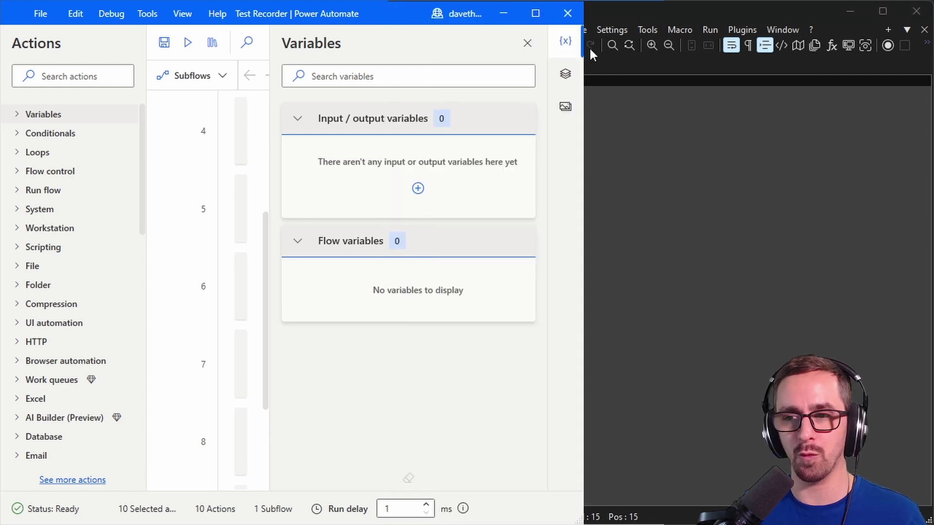
drag(584, 47, 853, 70)
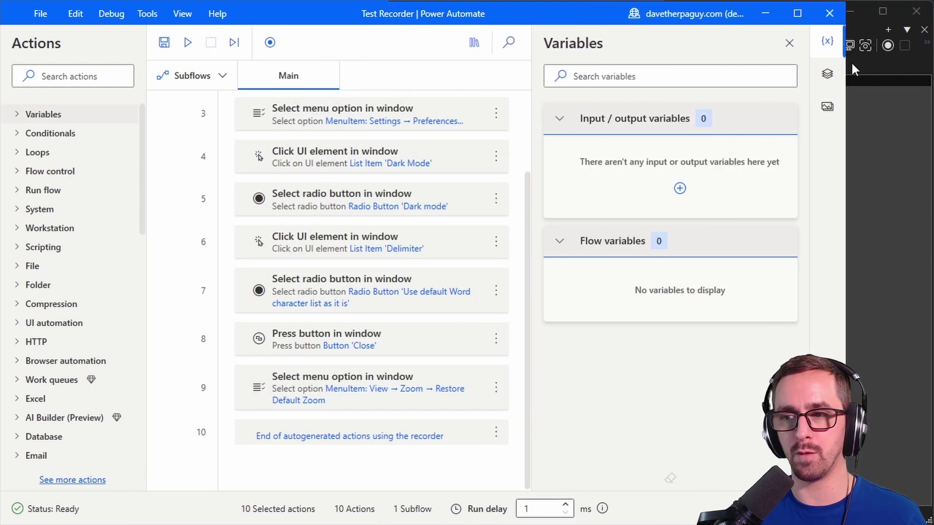
click(855, 109)
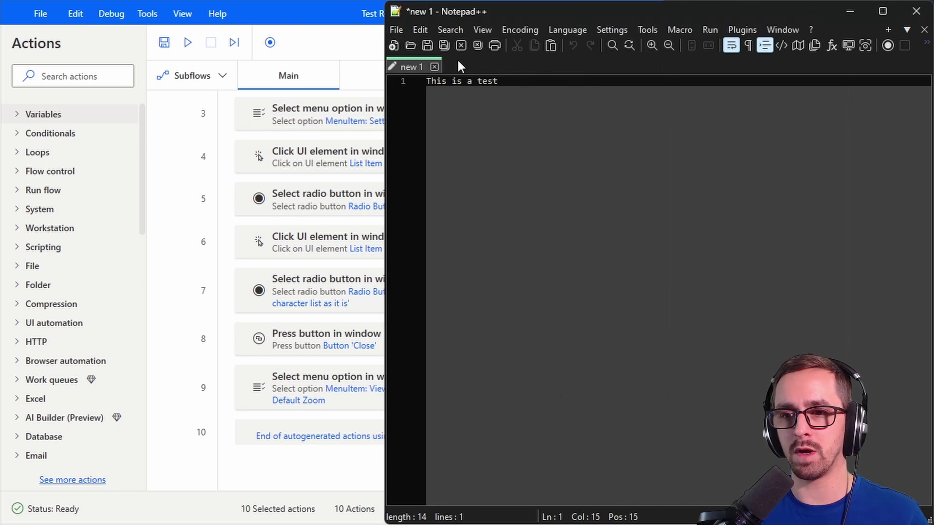
click(394, 46)
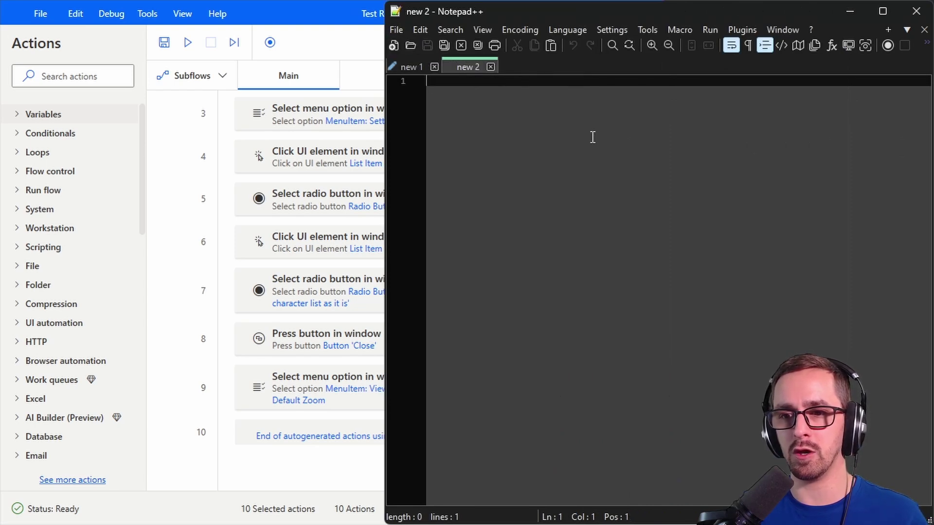
Step: Rerun the flow, select the failing step 2, and show the UI elements list
click(311, 16)
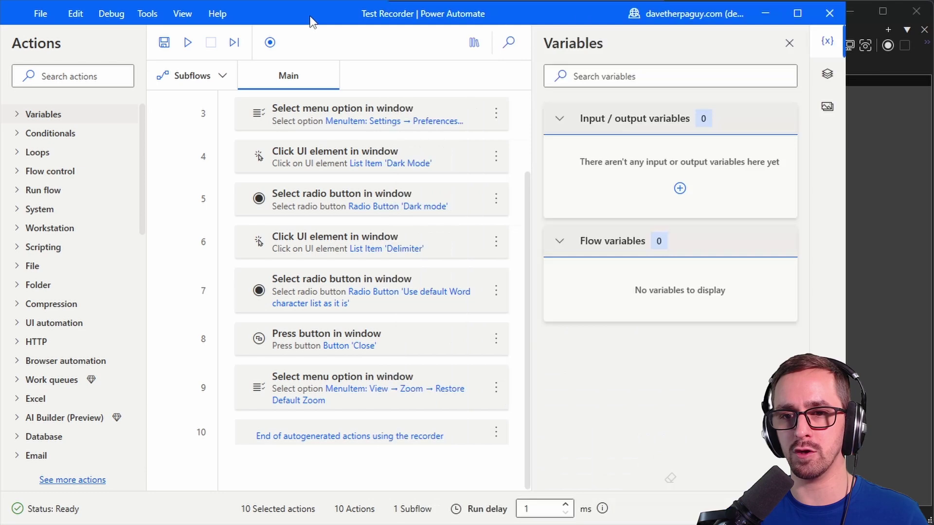
click(187, 44)
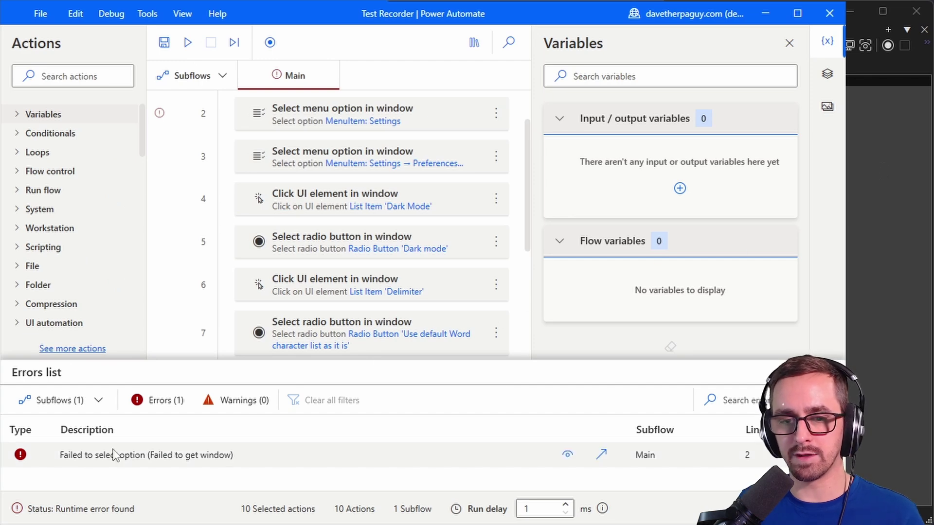
click(431, 127)
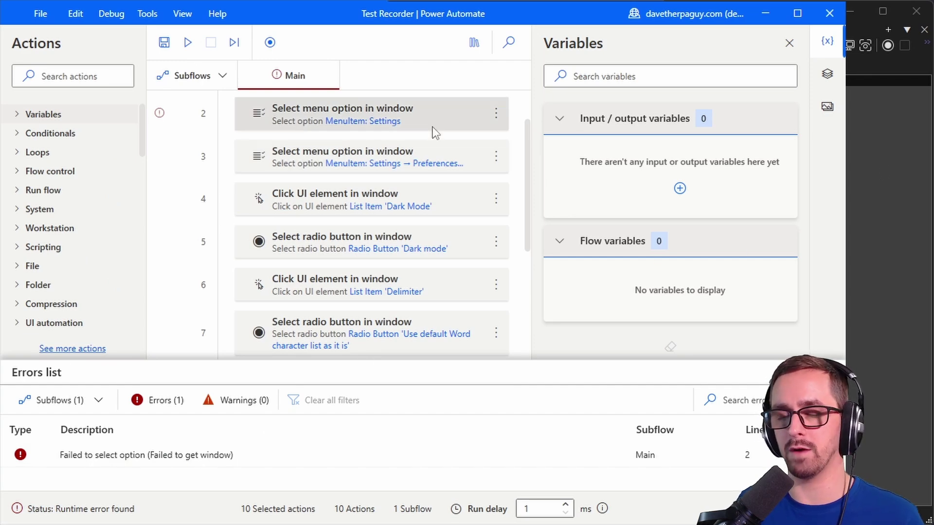
click(827, 76)
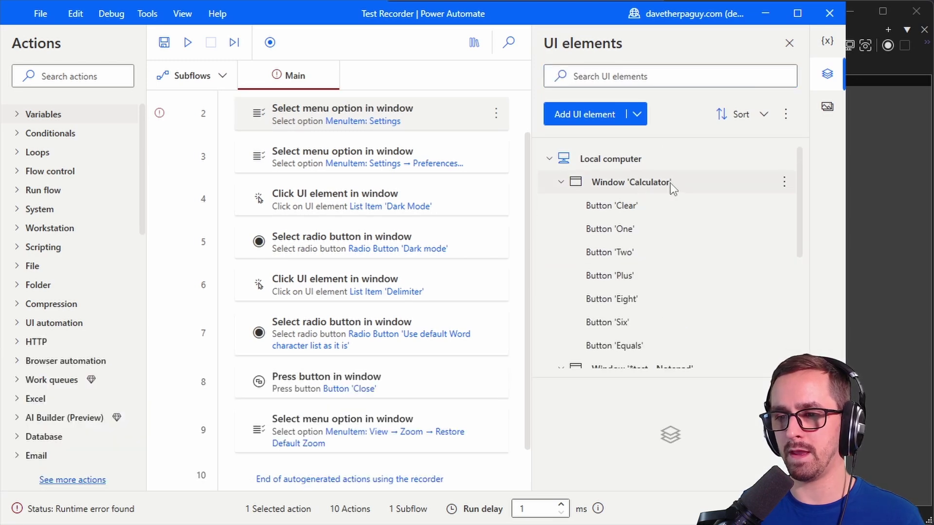
Step: Delete the Calculator and old Notepad window entries from UI elements, confirming each deletion
scroll(671, 196, down, 3)
scroll(648, 188, up, 3)
click(649, 188)
right_click(628, 180)
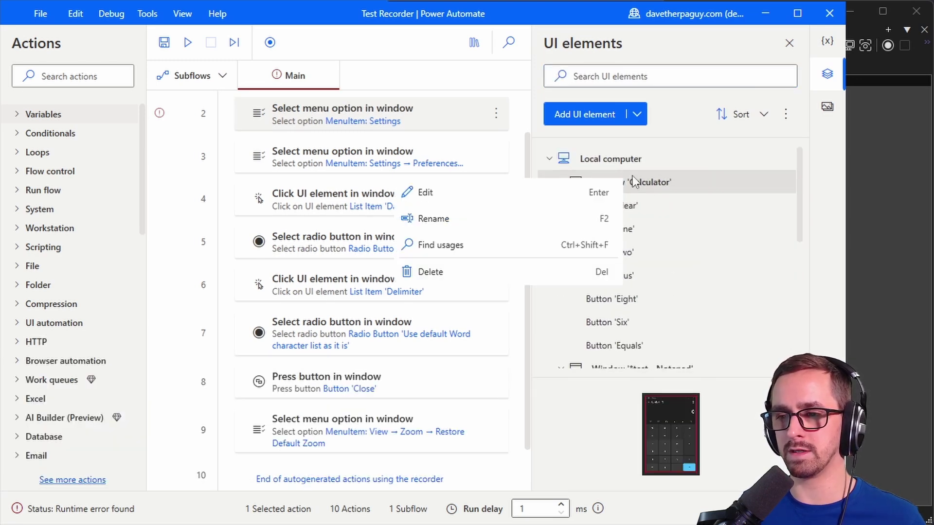
click(480, 273)
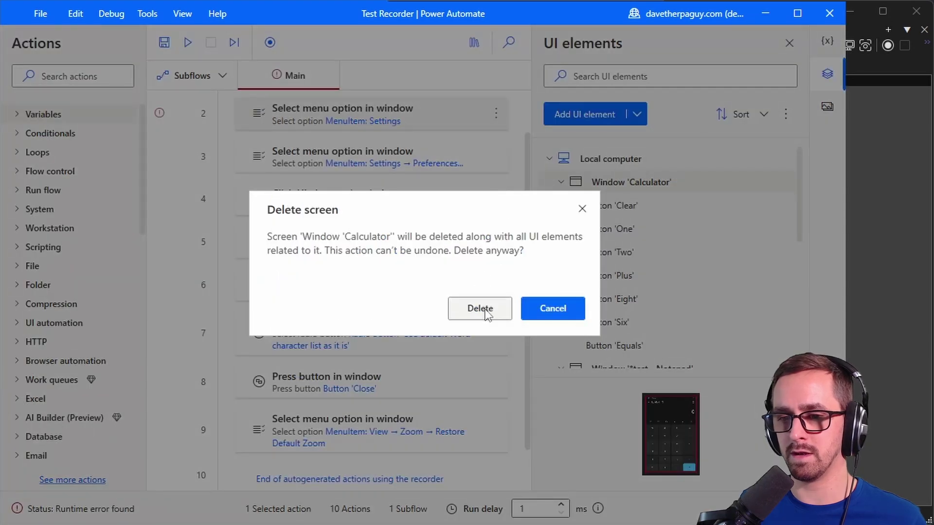
click(485, 311)
right_click(657, 182)
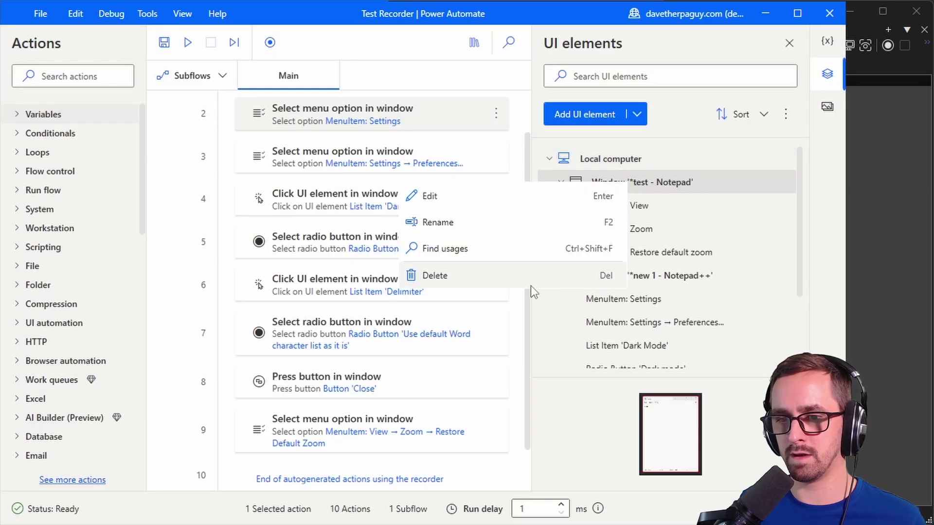
click(510, 275)
click(467, 306)
Step: Open the Notepad++ window selector and trim ' new 1' from its Name value
click(659, 182)
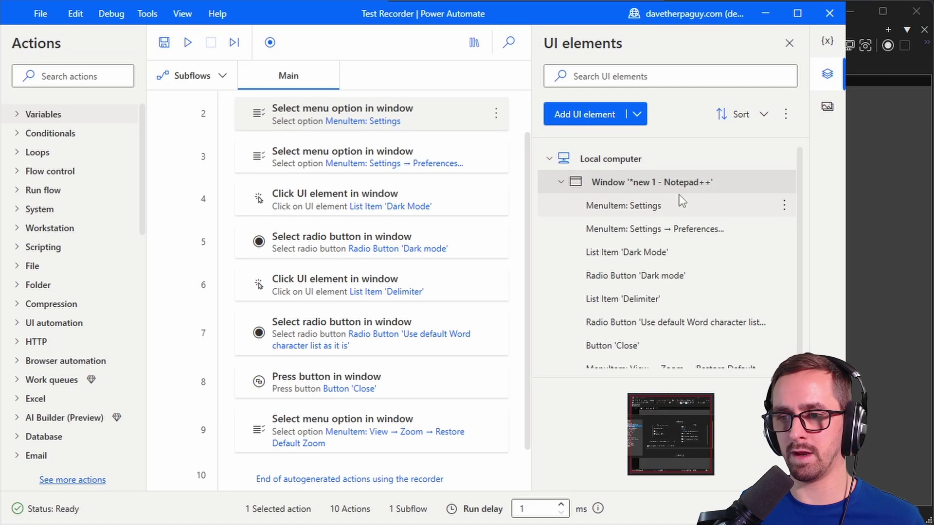
scroll(676, 189, down, 1)
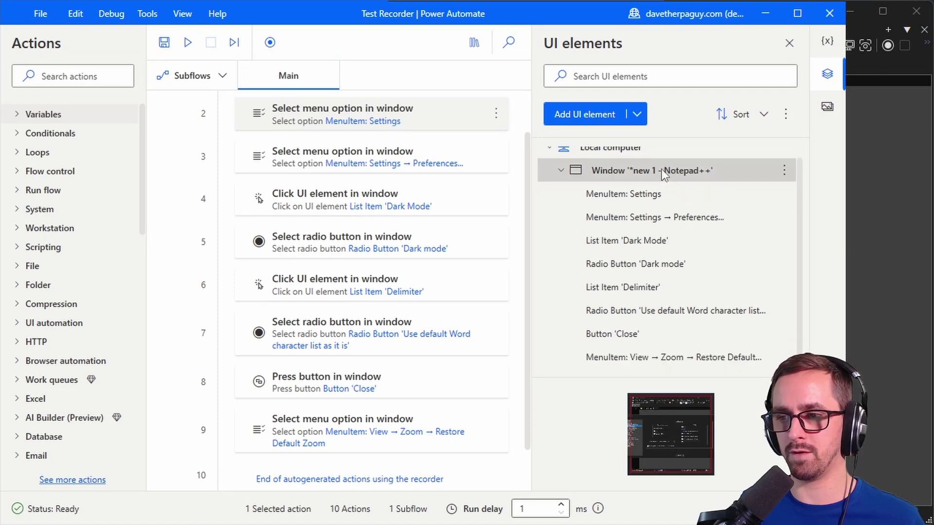
double_click(662, 170)
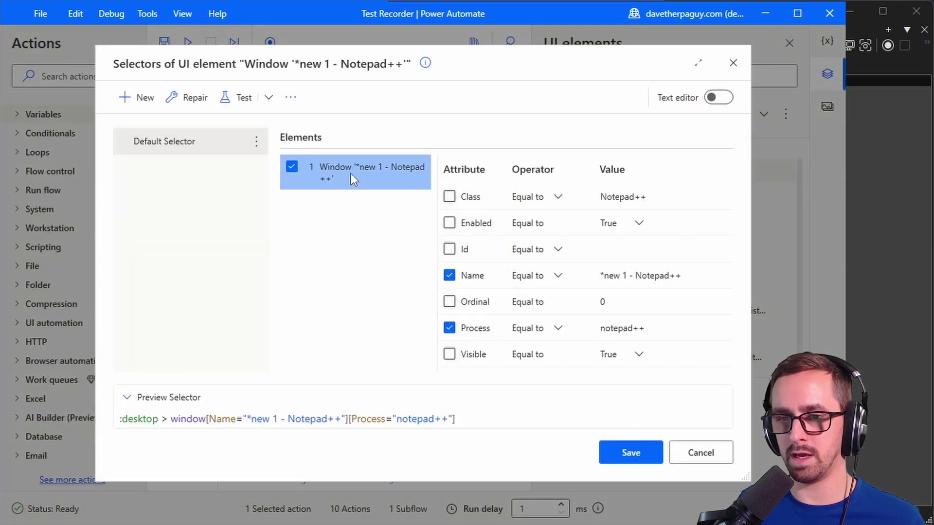
click(603, 277)
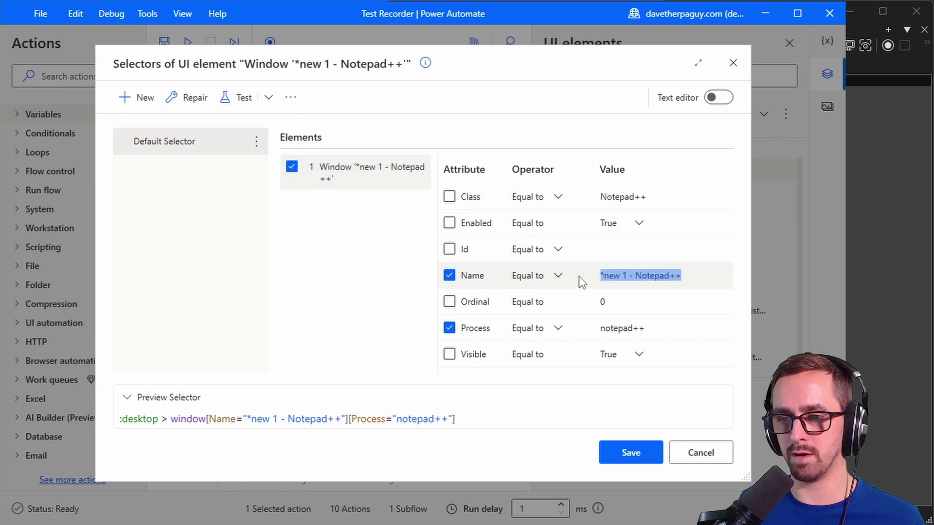
click(614, 276)
drag(637, 275, 556, 276)
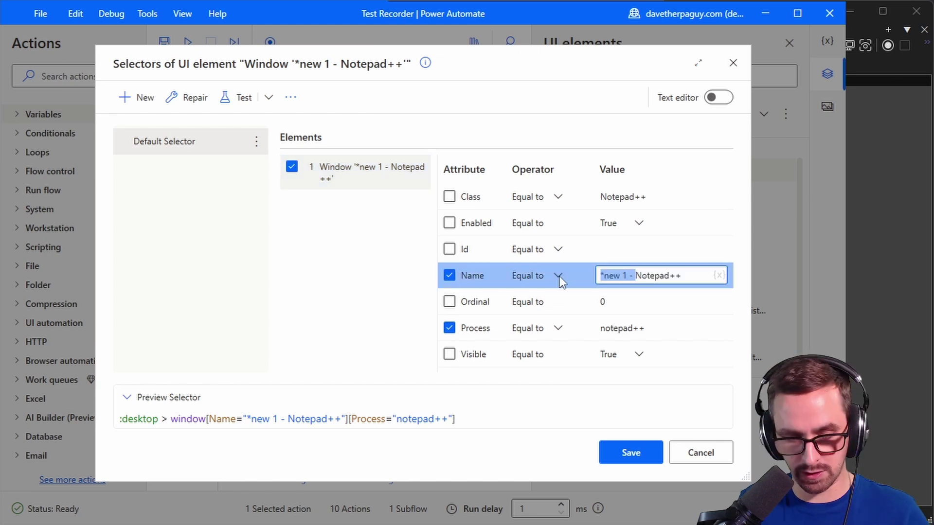
key(BackSpace)
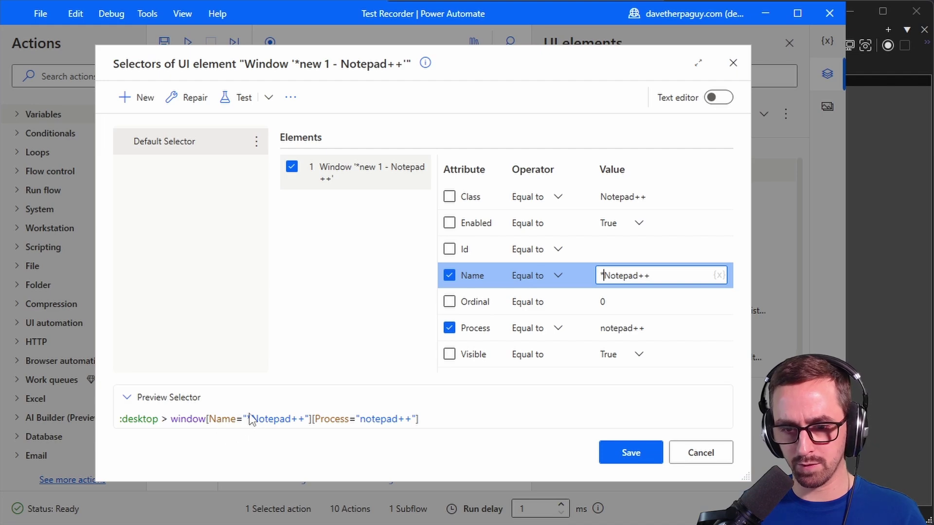
Step: Set the Name operator to Ends with 'Notepad++', remove the leading asterisk, and save the selector
click(557, 277)
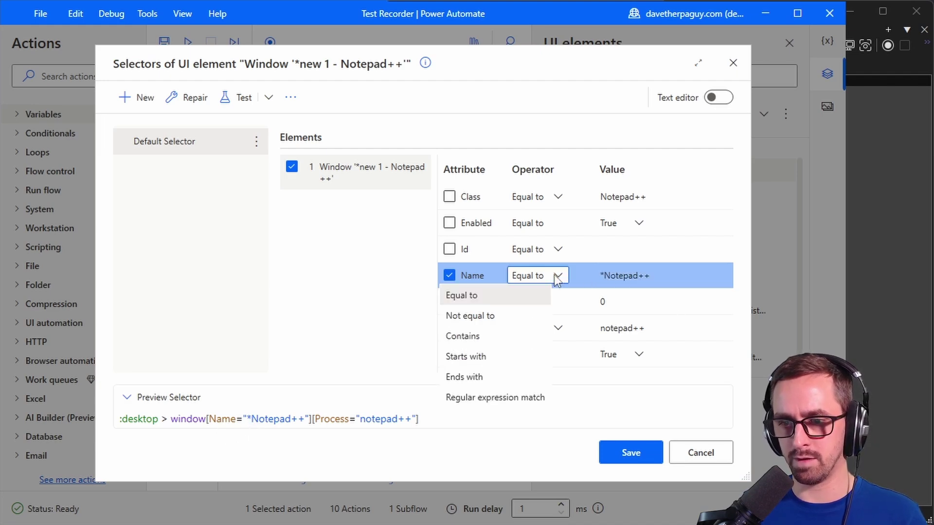
click(498, 328)
drag(652, 279, 596, 273)
click(522, 282)
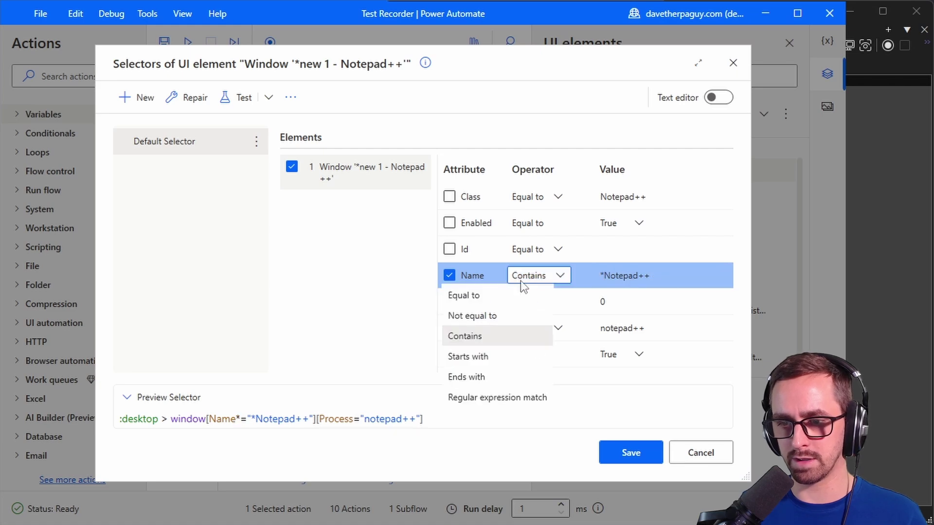
click(484, 375)
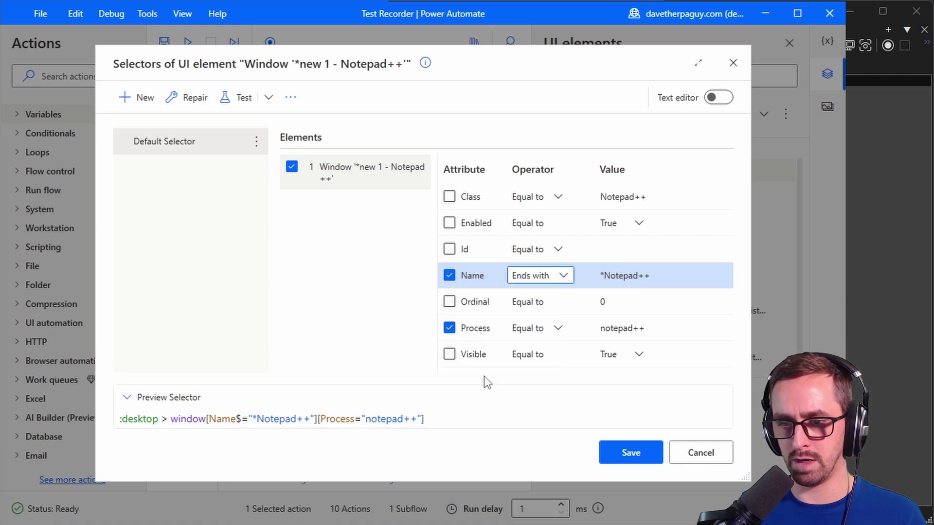
drag(650, 276, 604, 276)
key(Home)
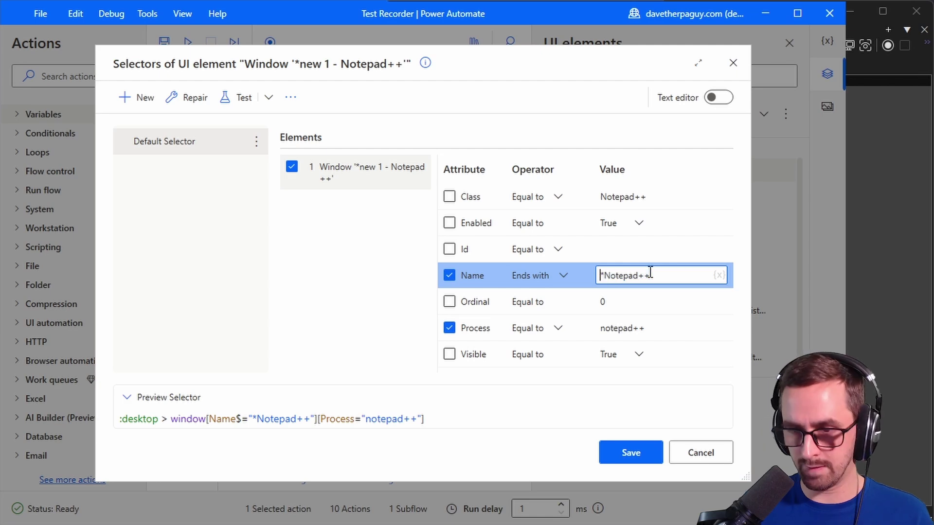
key(Delete)
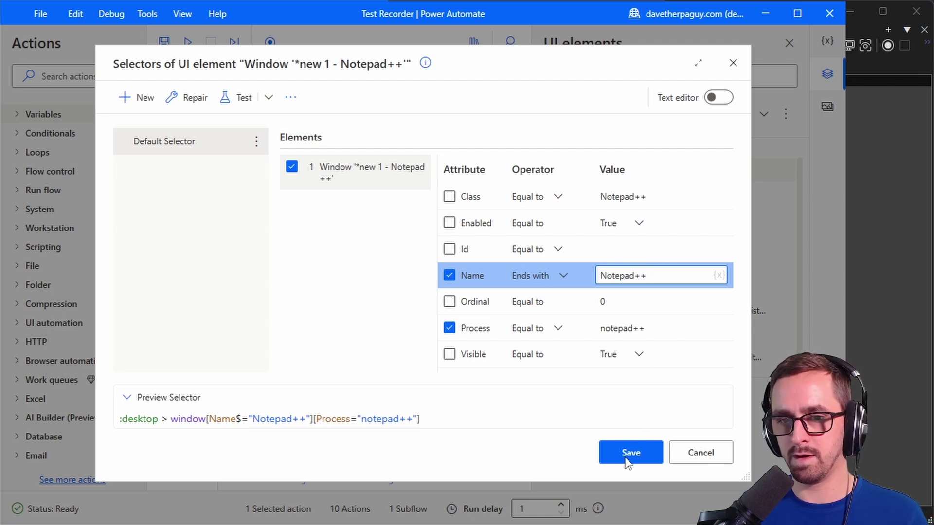
click(627, 455)
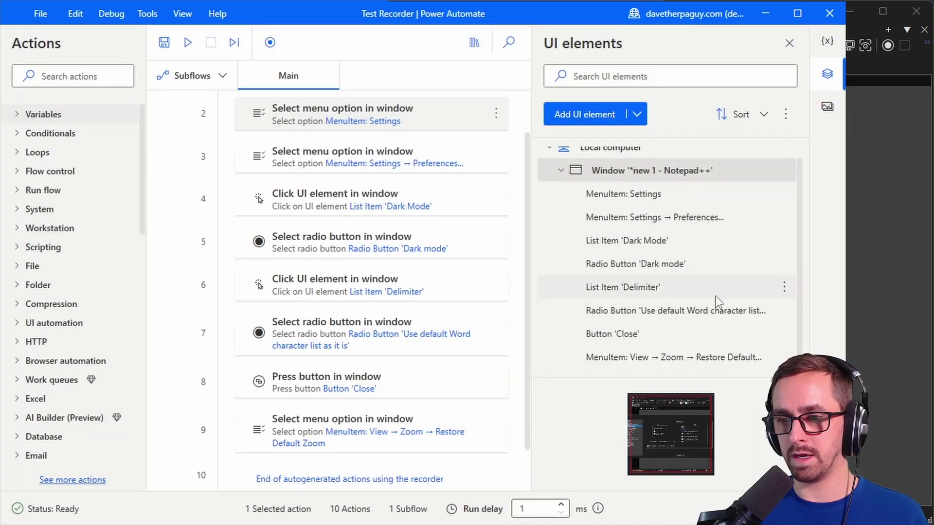
Step: Run the flow against Notepad++, then preview the Notepad++ window element in UI elements
click(188, 43)
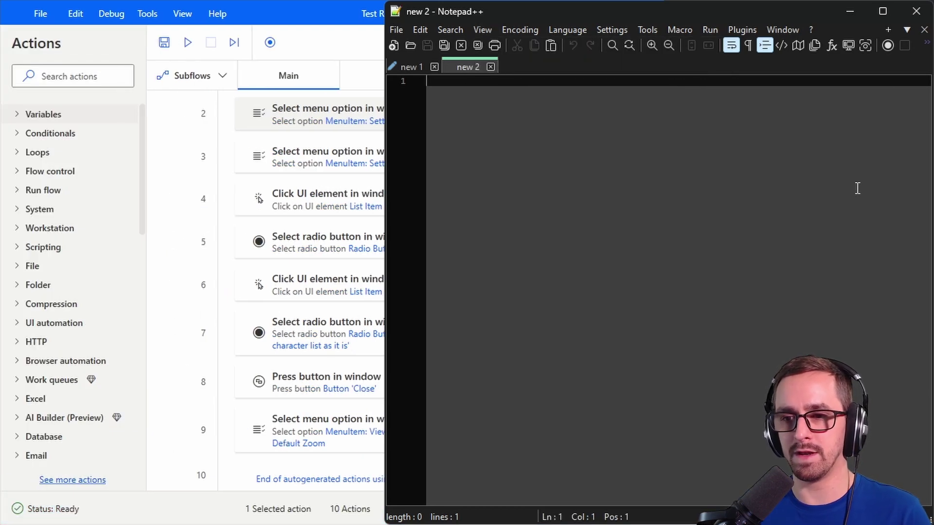
click(296, 39)
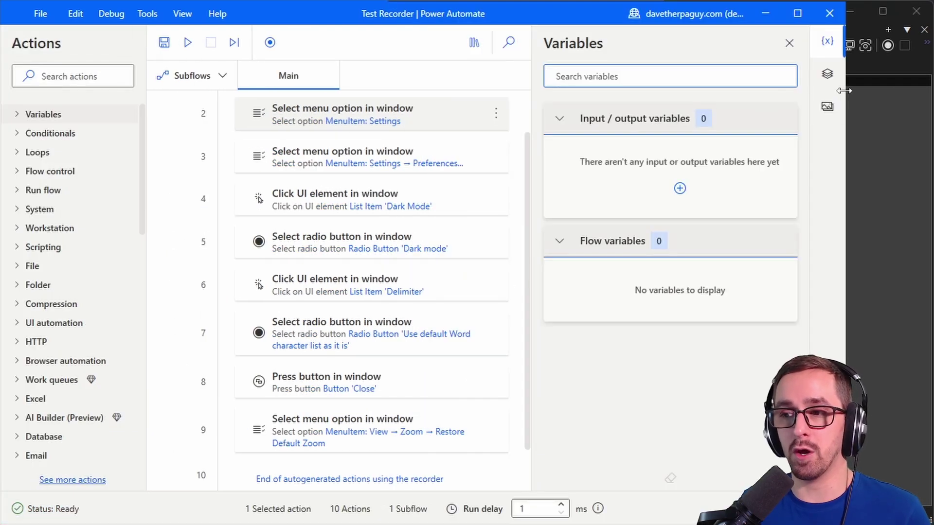
click(832, 79)
click(677, 184)
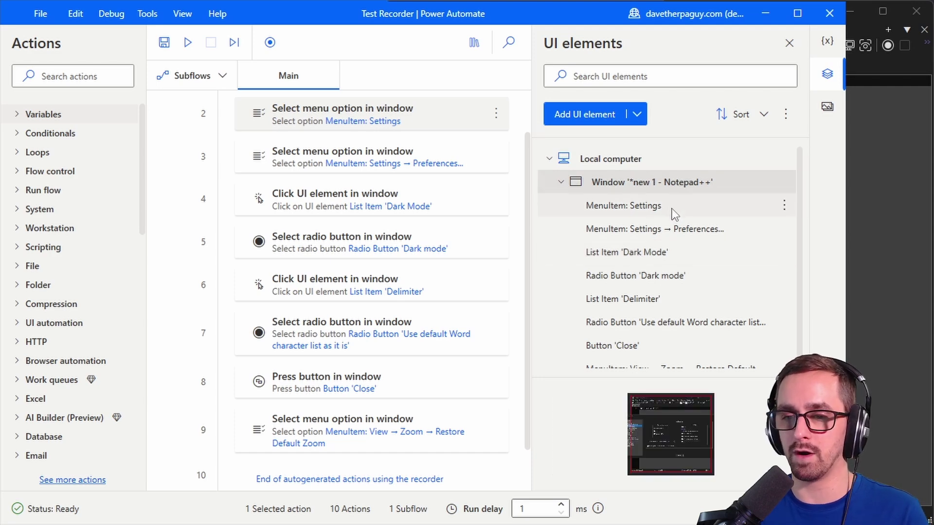
Step: Select the Dark Mode click at step 4, then open Notepad++'s View menu
click(640, 189)
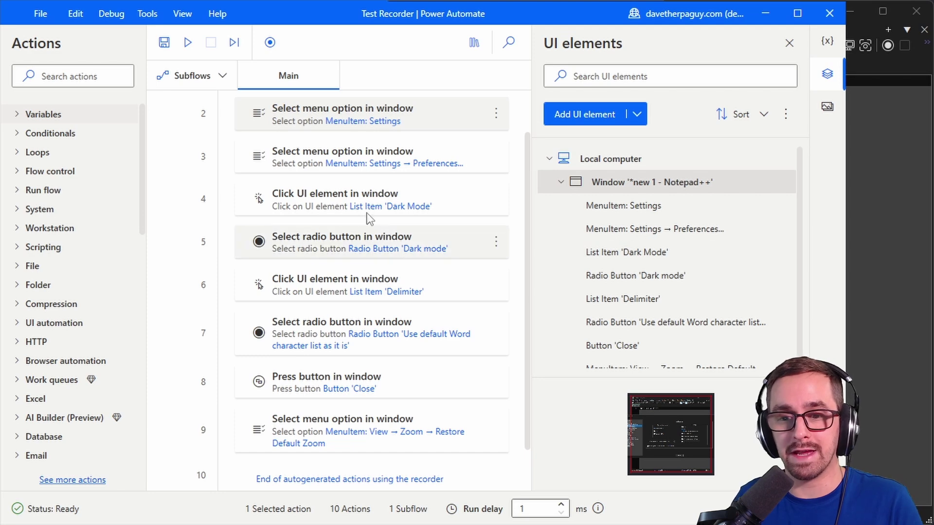
scroll(302, 120, up, 2)
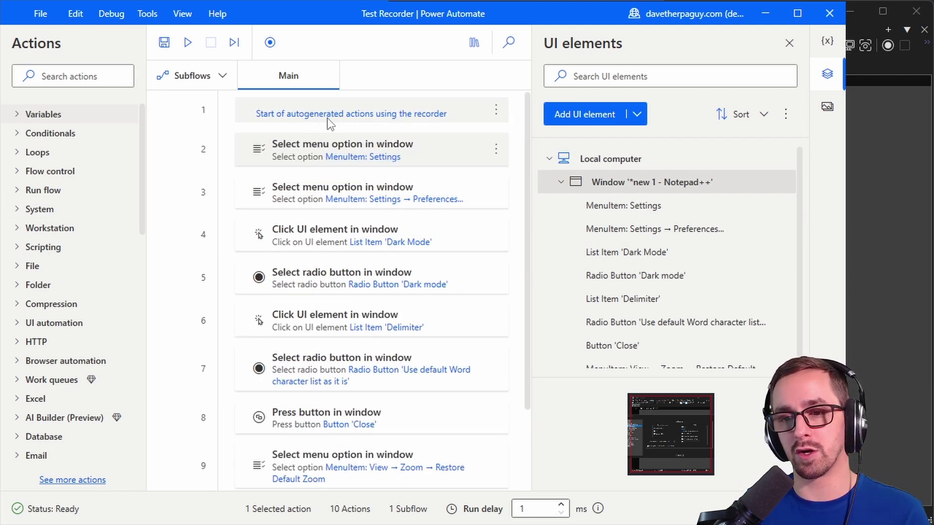
click(372, 229)
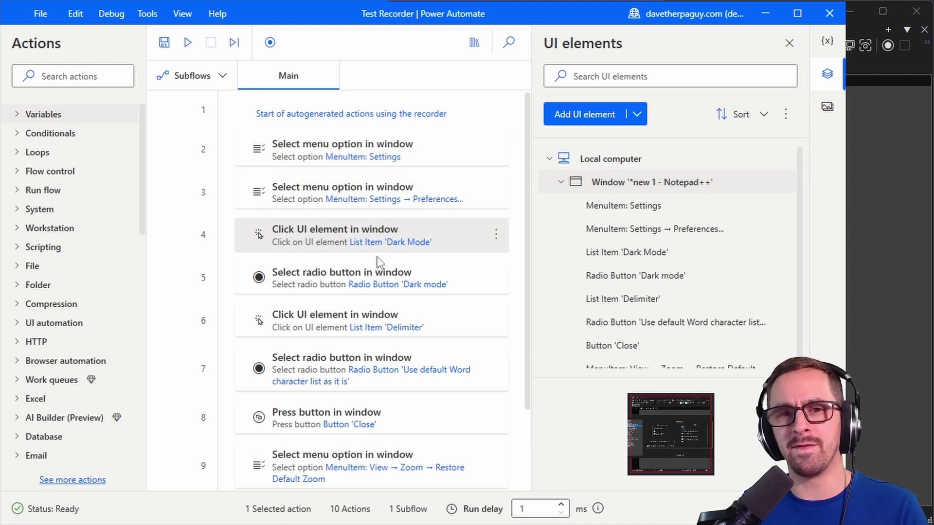
click(880, 206)
click(481, 30)
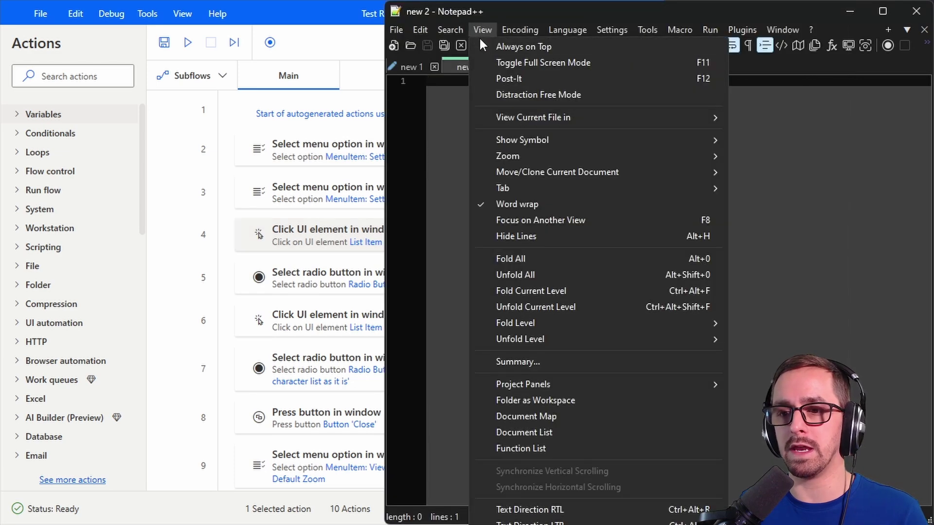
click(532, 206)
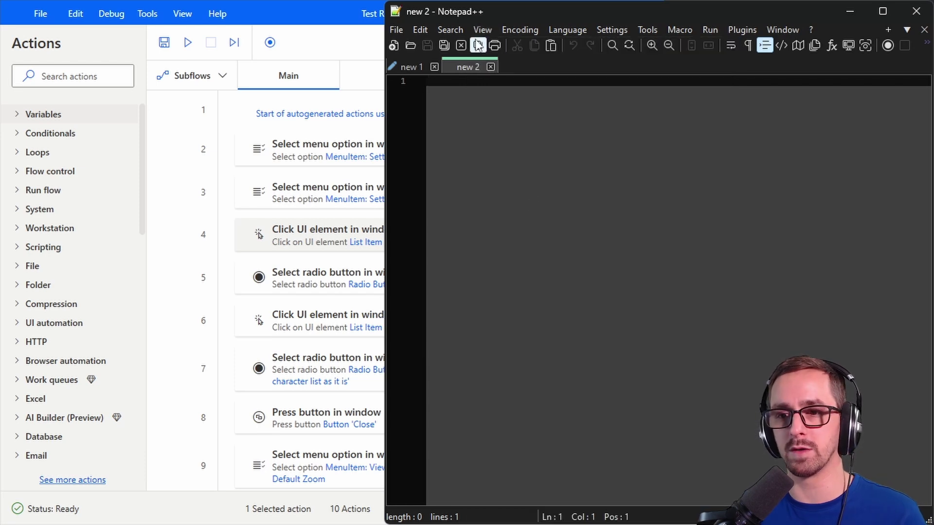
click(476, 28)
click(523, 205)
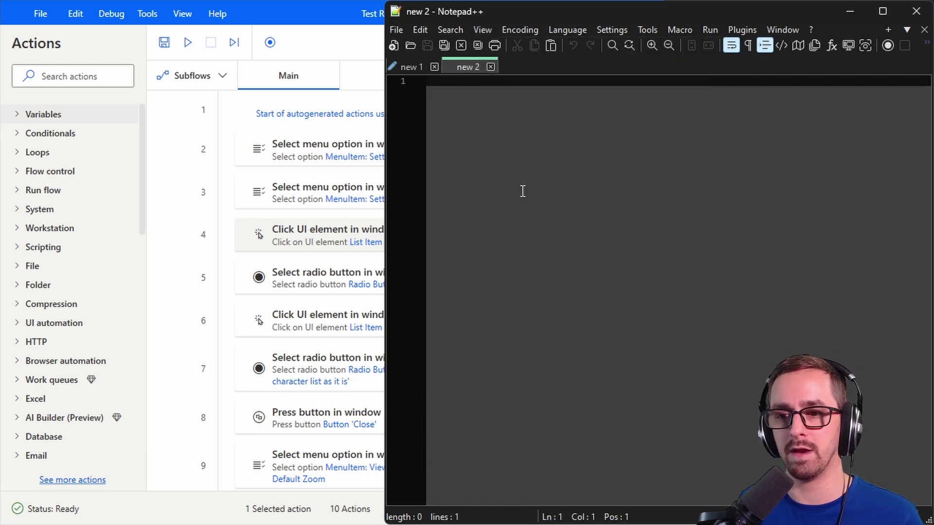
click(482, 29)
click(538, 205)
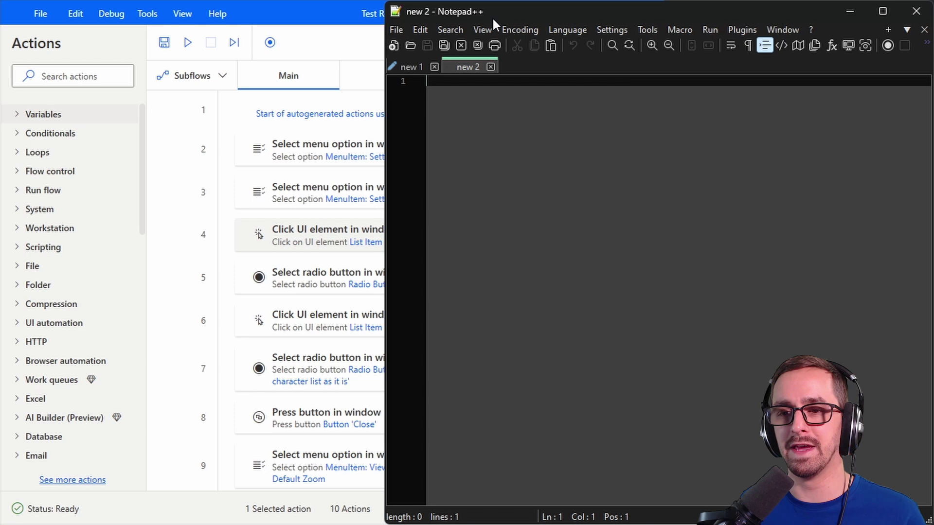
click(489, 26)
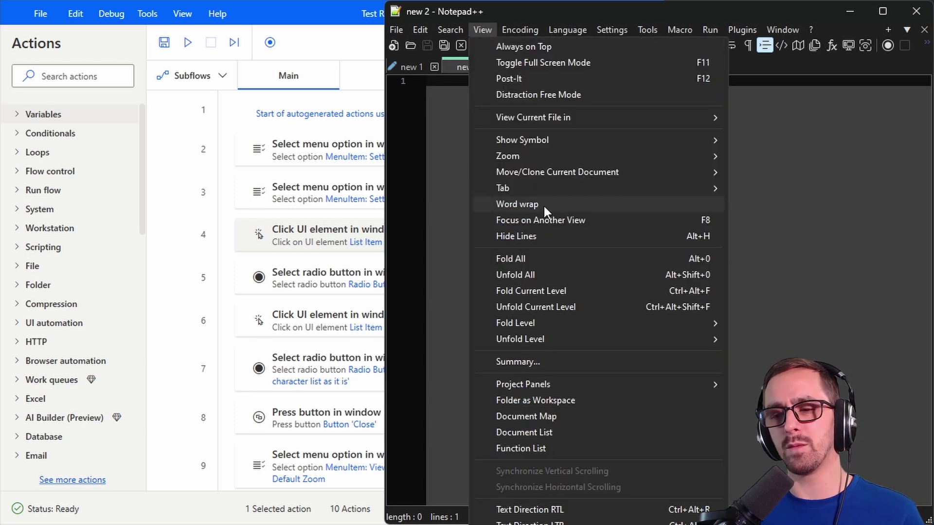
click(543, 204)
click(473, 31)
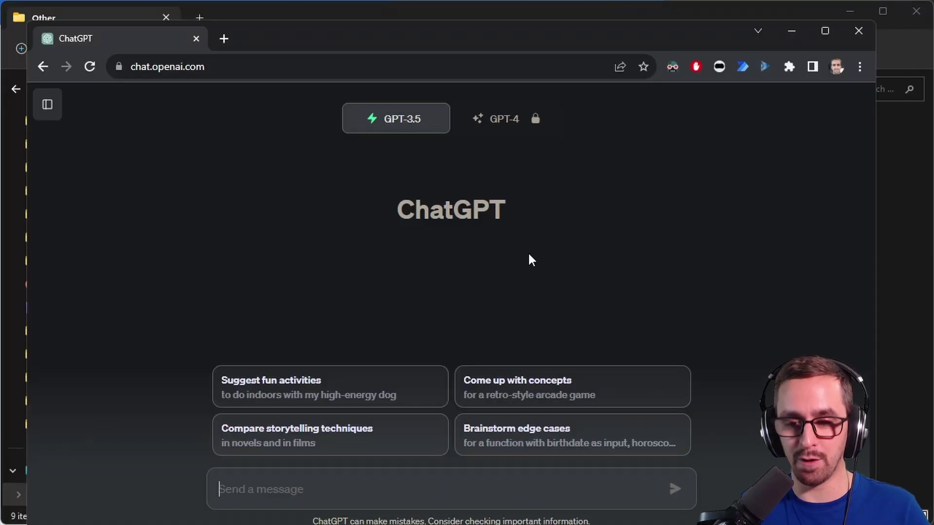
Step: Prompt ChatGPT for an HTML form page with combo boxes, dropdowns and inputs that reset on submit
text(Generate a )
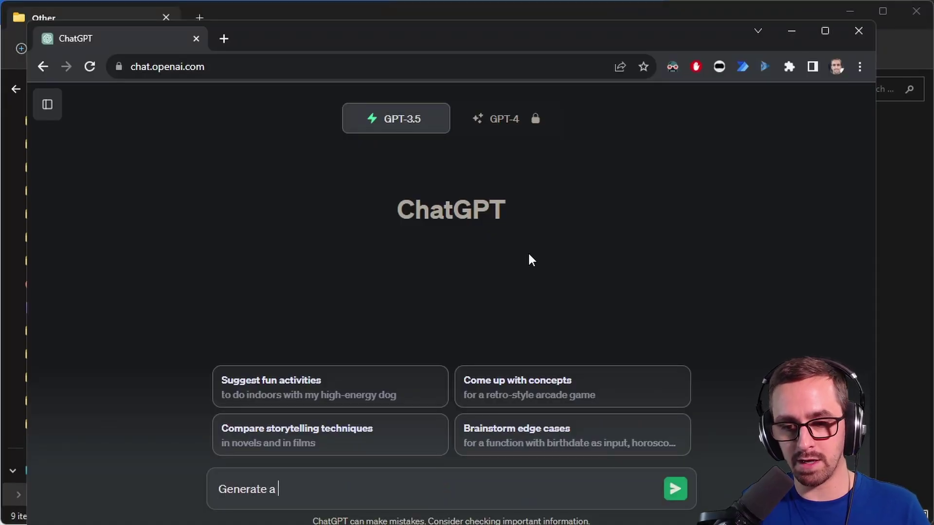
text(web)
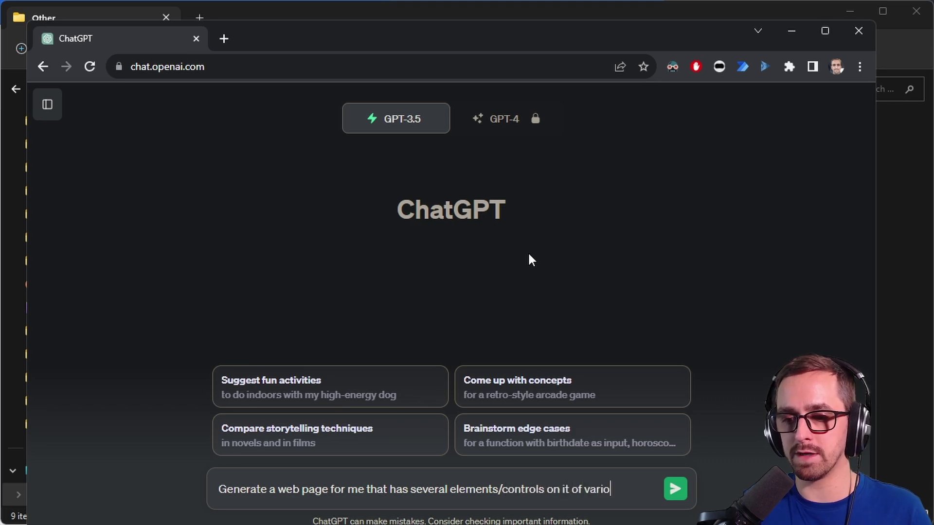
key(BackSpace)
key(BackSpace)
key(BackSpace)
text(When clicking submit, it shou)
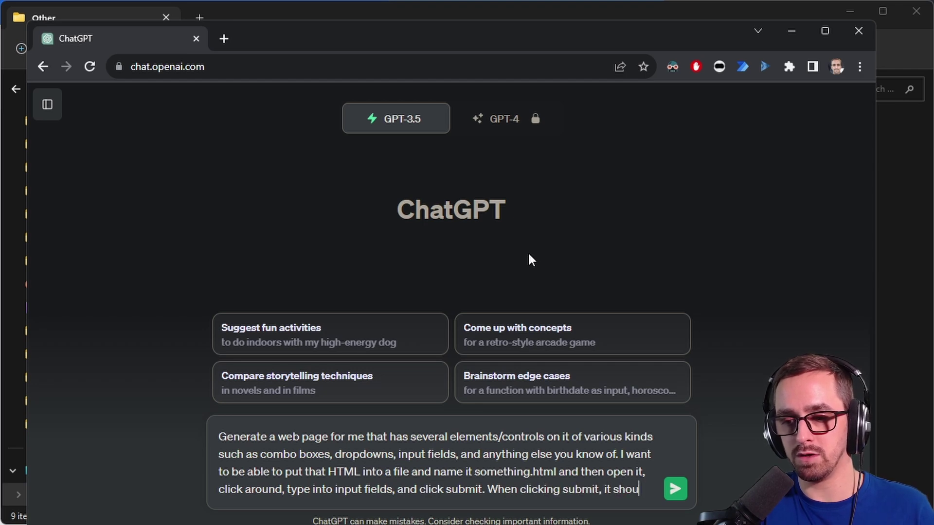
text(ld just clear all the fields back to their default values.)
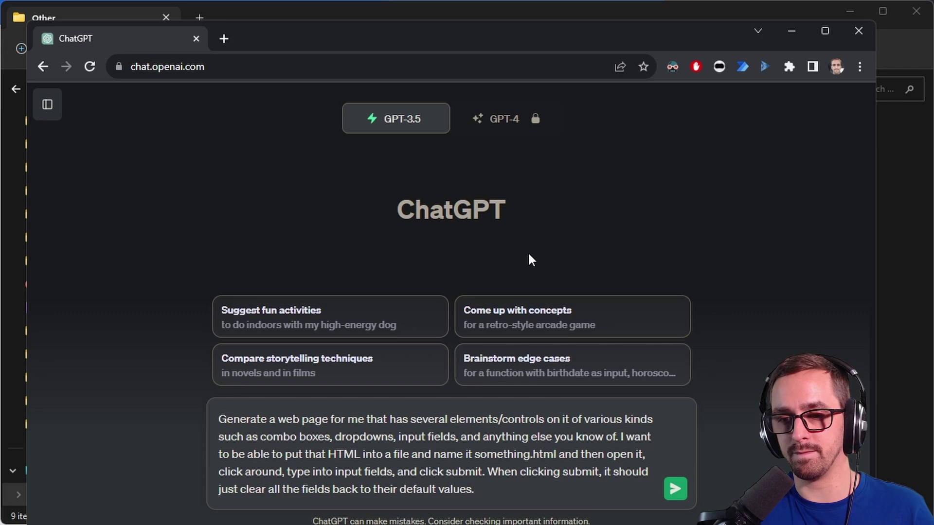
key(Return)
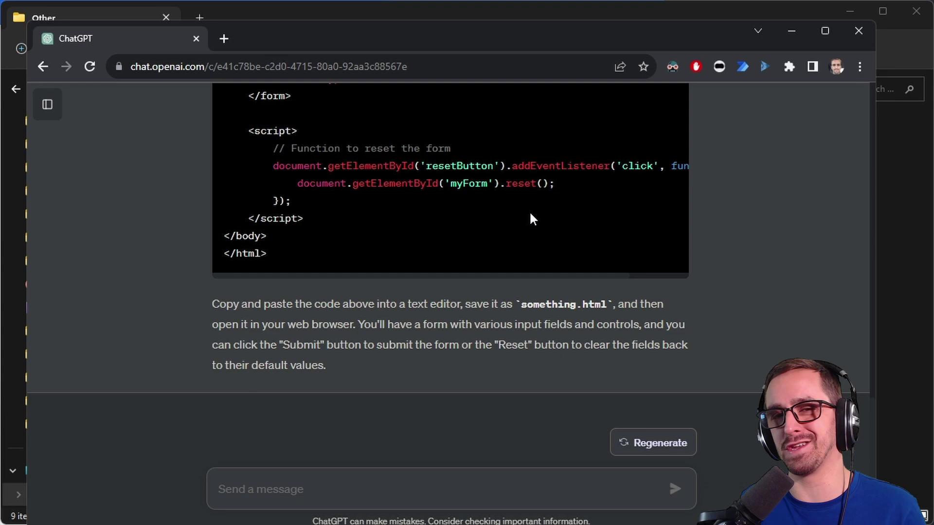
scroll(455, 287, up, 4)
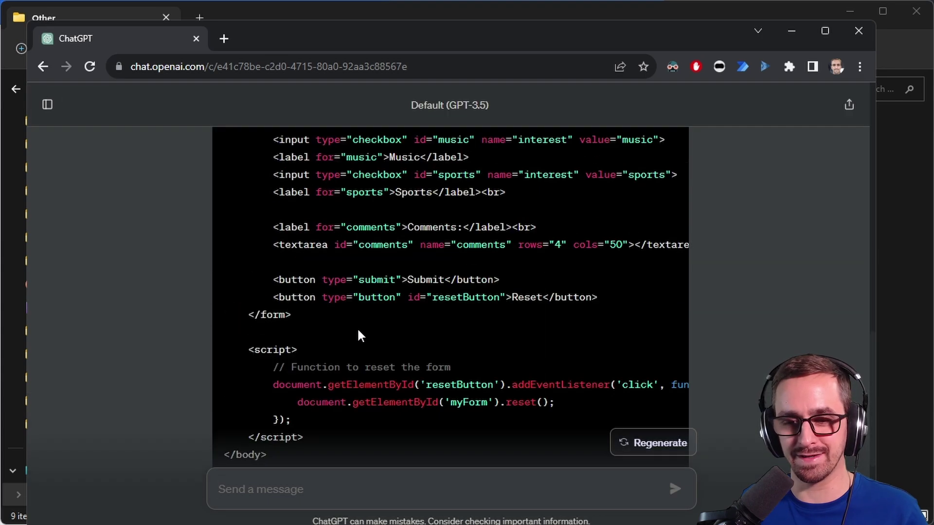
Step: Copy ChatGPT's generated HTML code and paste it into a Notepad++ document
scroll(359, 333, down, 3)
scroll(622, 344, up, 8)
scroll(624, 344, up, 10)
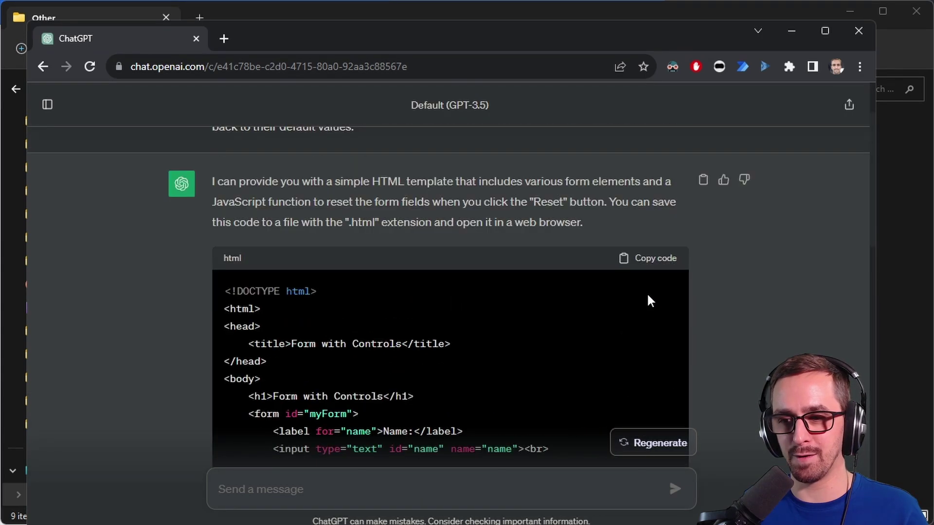
click(653, 258)
key(alt+Tab)
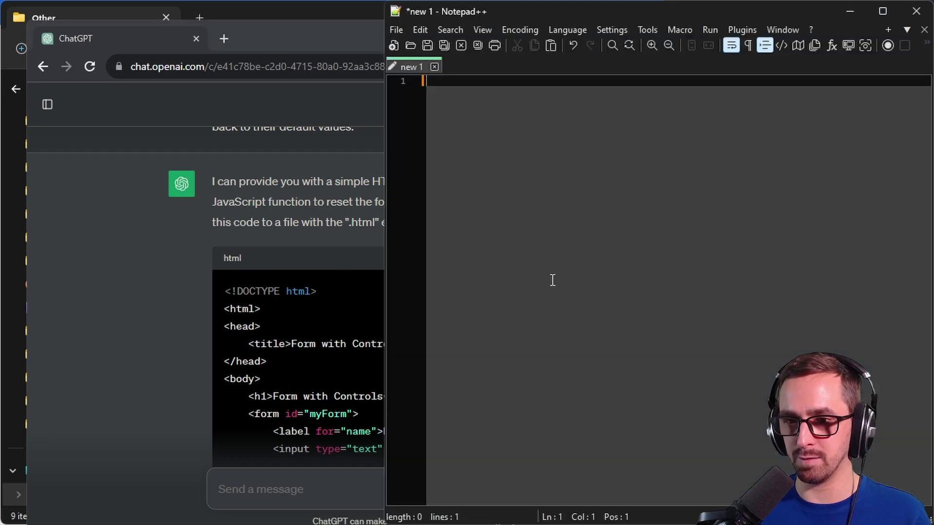
key(ctrl+v)
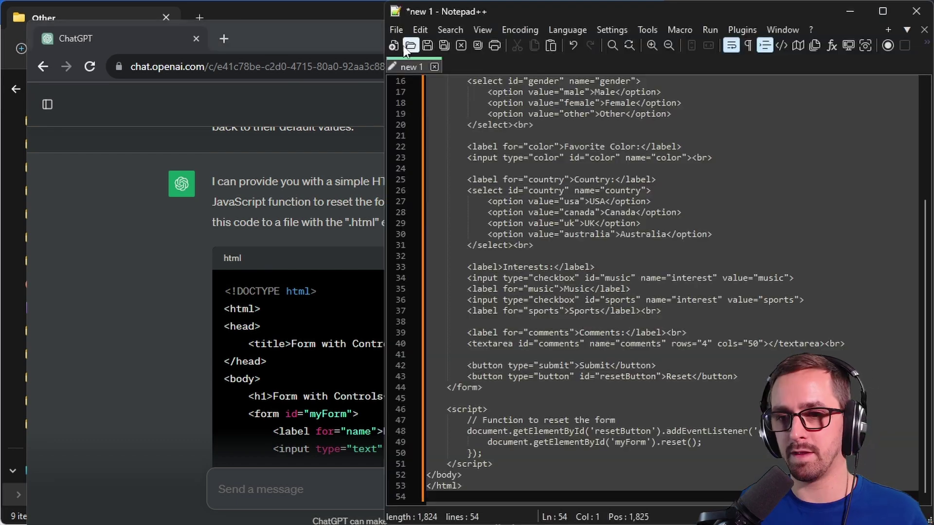
Step: Save the document as sample.html in C:\Test\Other and view it in File Explorer
click(428, 45)
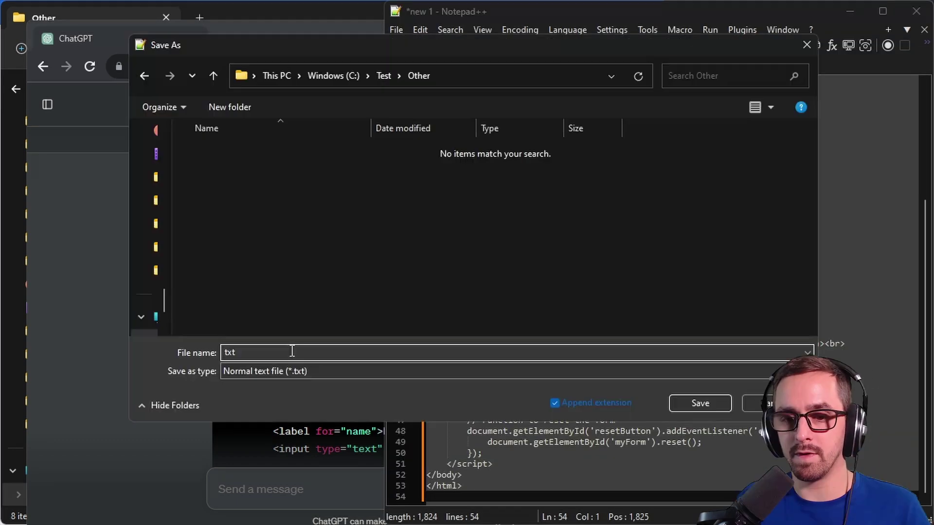
text(sample.)
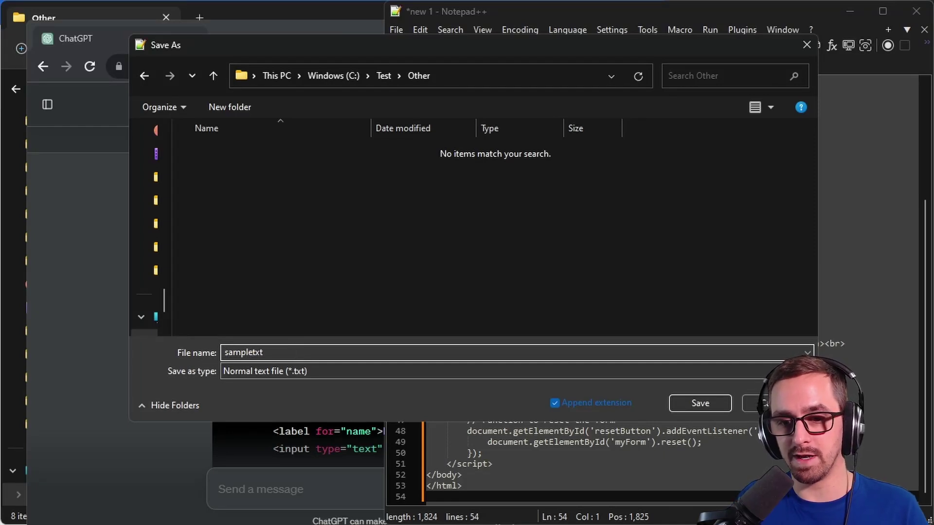
text(html)
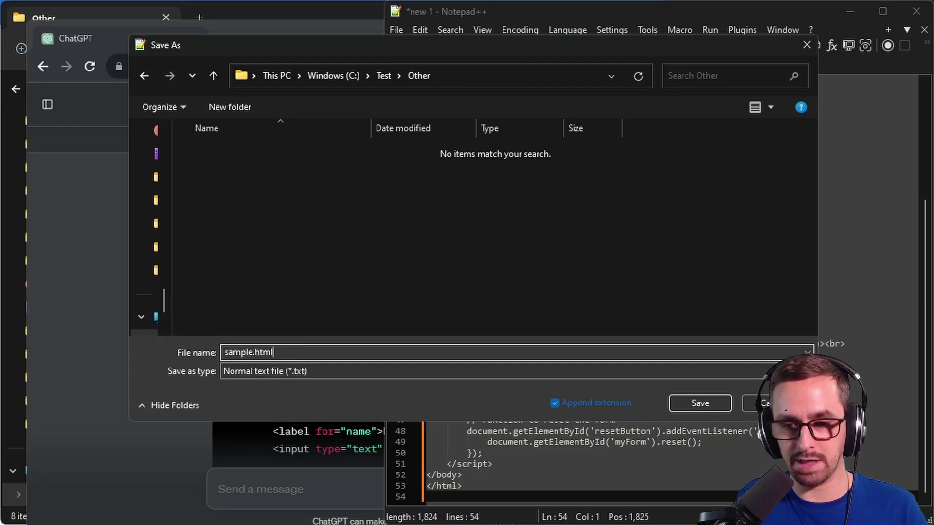
click(704, 402)
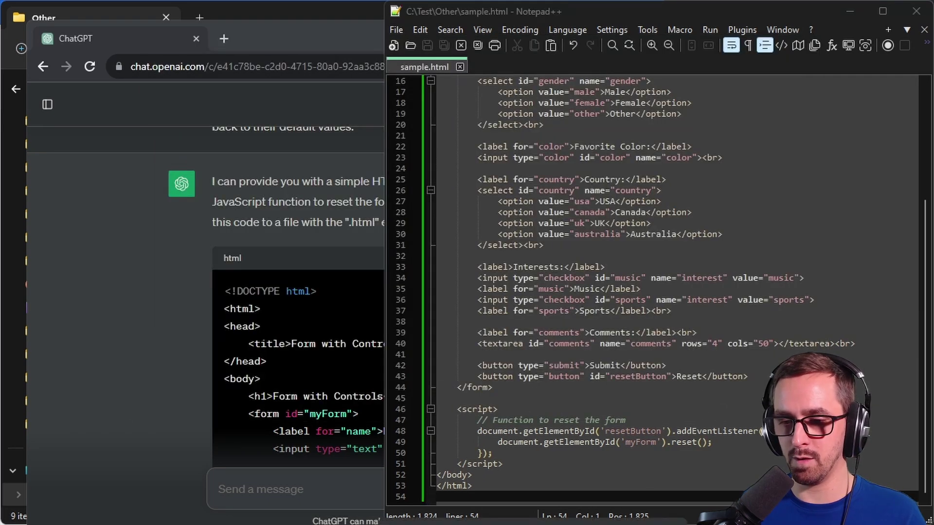
key(alt+Tab)
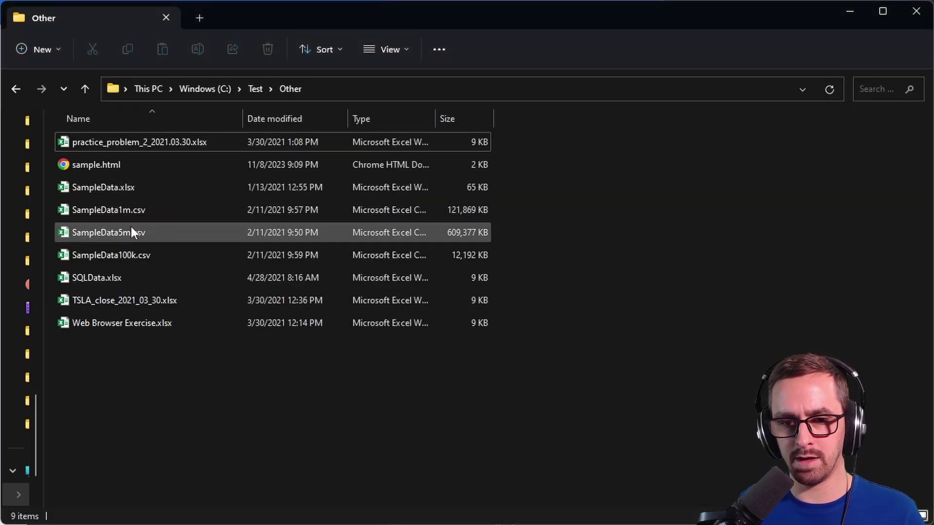
Step: Open sample.html in Chrome from File Explorer, then return to the Power Automate flow designer
double_click(129, 163)
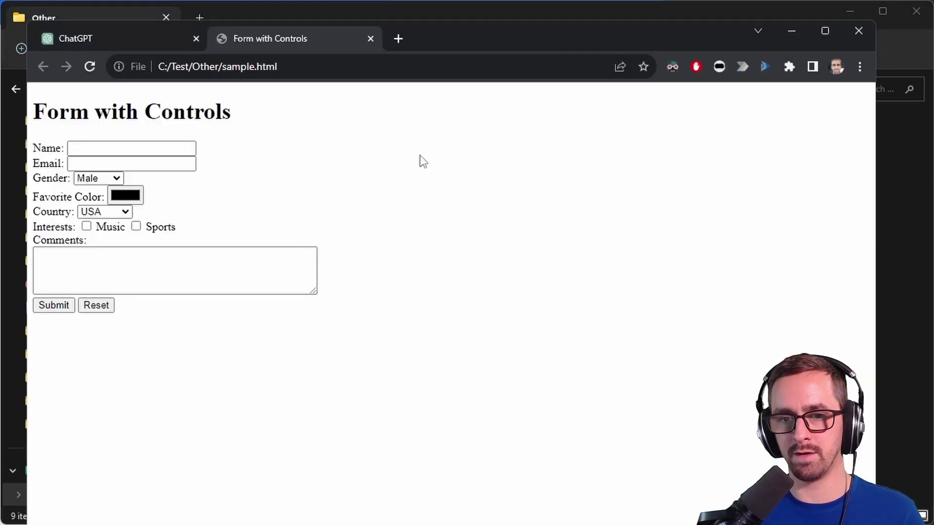
click(791, 31)
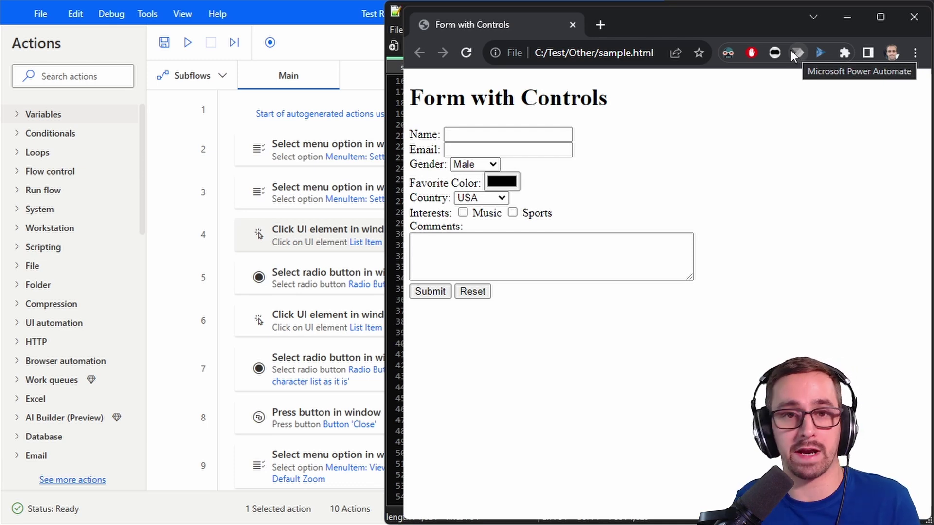
Step: Enable 'Allow access to file URLs' for the Power Automate Chrome extension
right_click(798, 52)
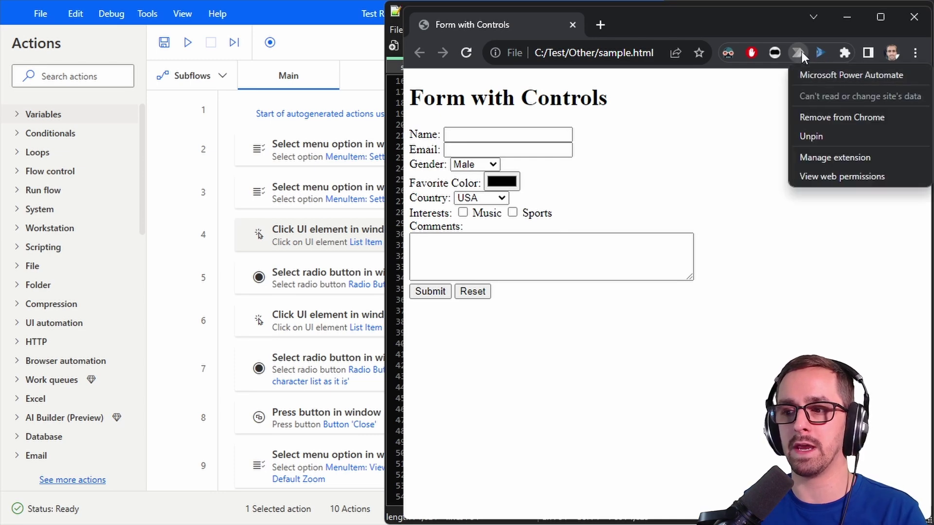
click(832, 157)
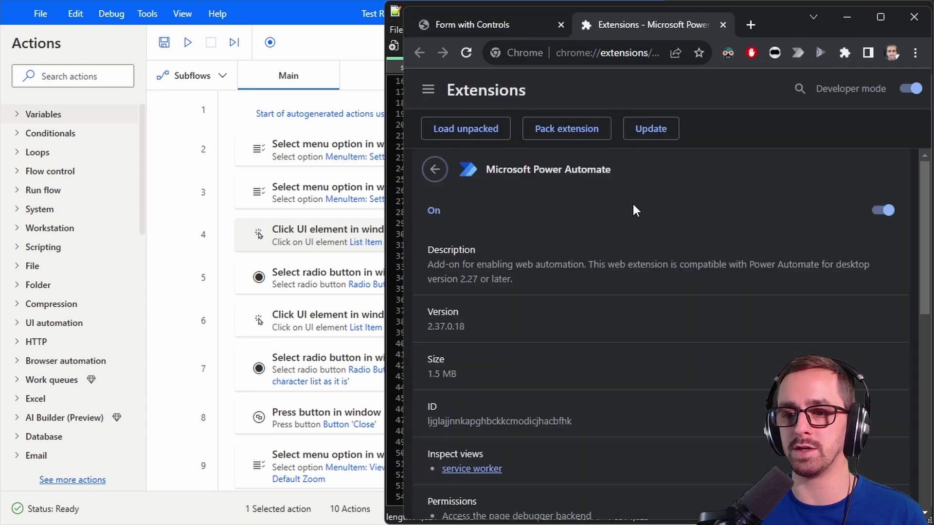
scroll(612, 265, down, 10)
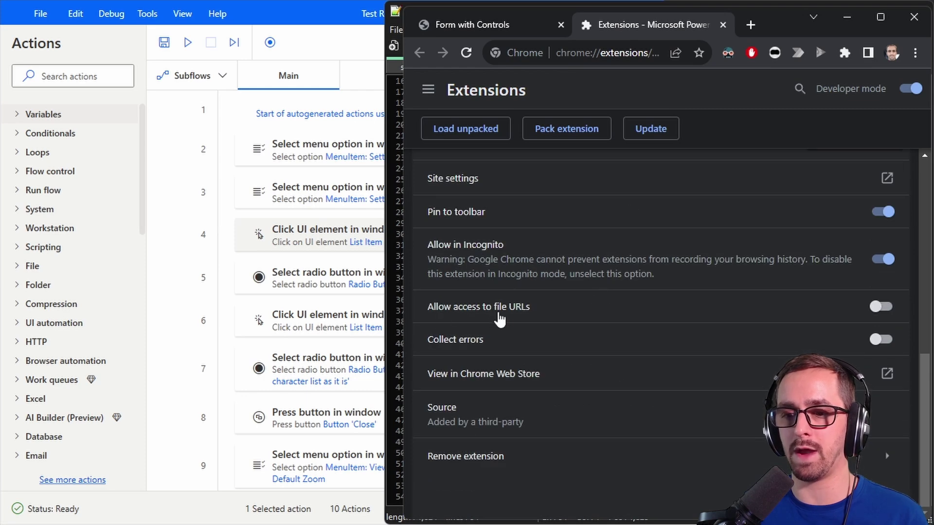
click(880, 306)
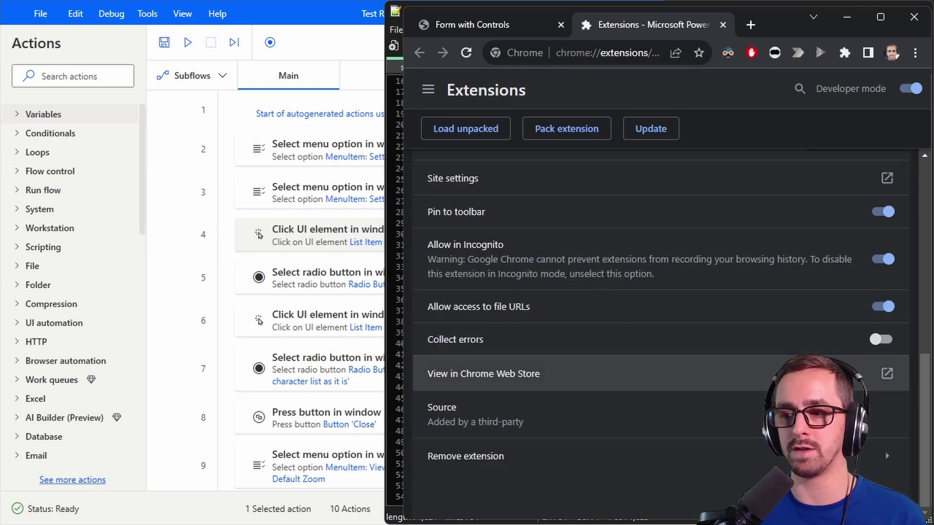
middle_click(684, 24)
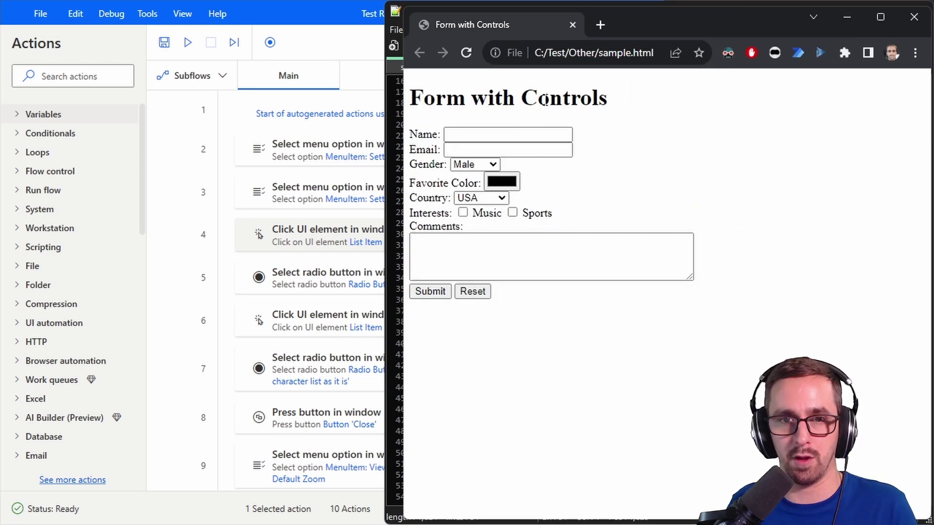
Step: Delete all 10 old actions from the flow and open the recorder
click(472, 132)
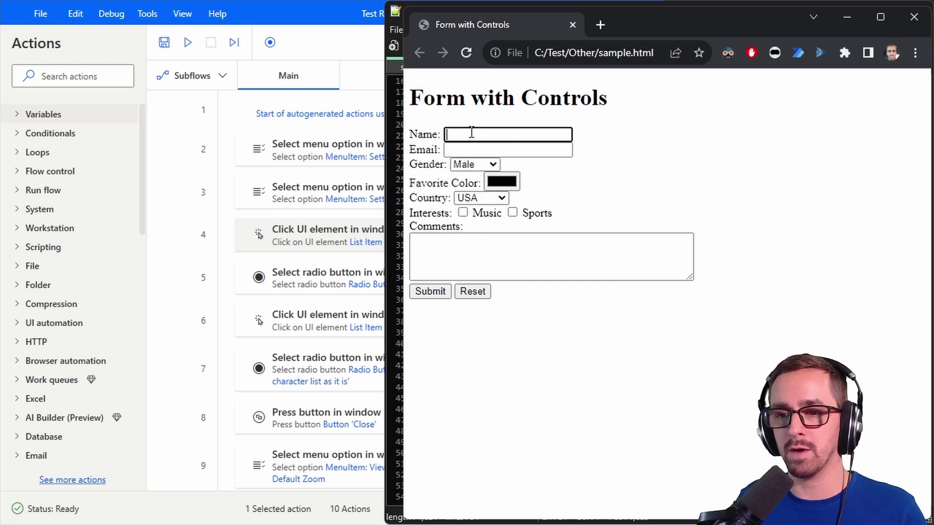
click(373, 112)
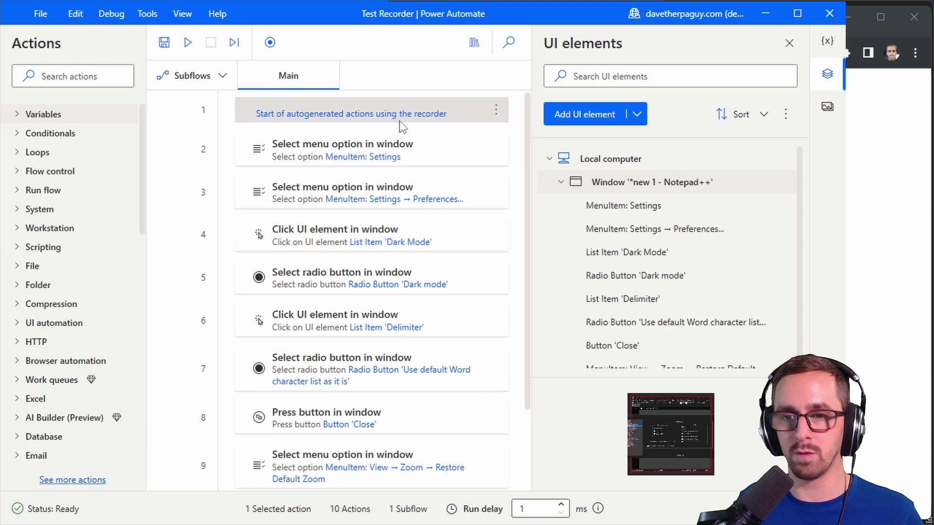
key(ctrl+a)
key(Delete)
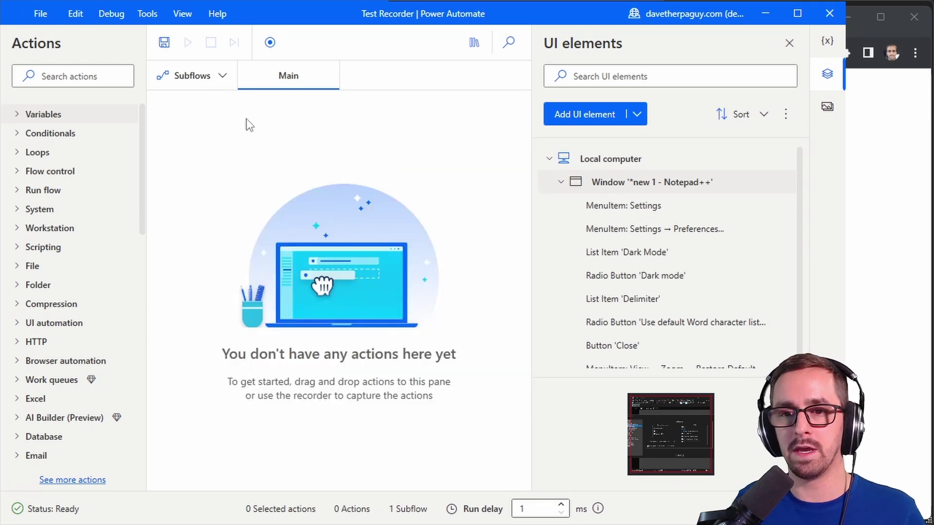
click(270, 42)
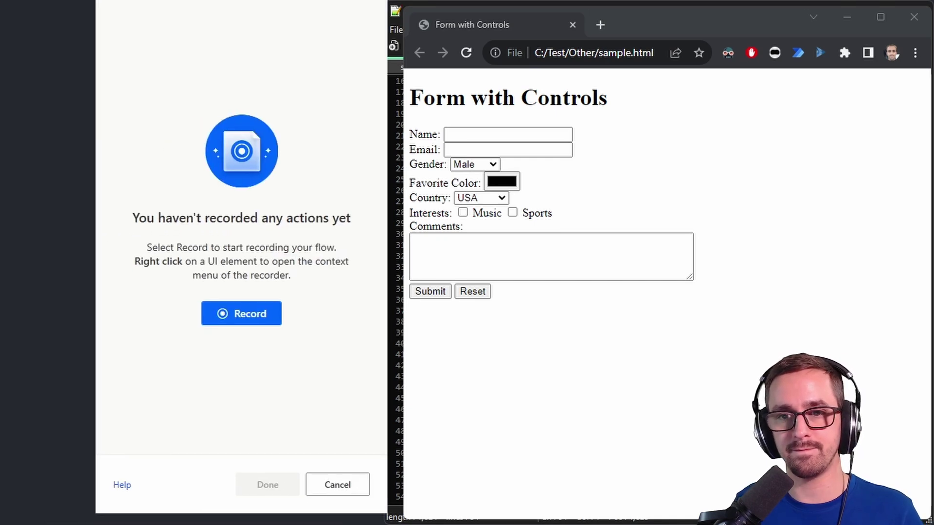
Step: Record typing the user's name and e-mail into the Name and Email fields, then open the Gender chooser
click(273, 362)
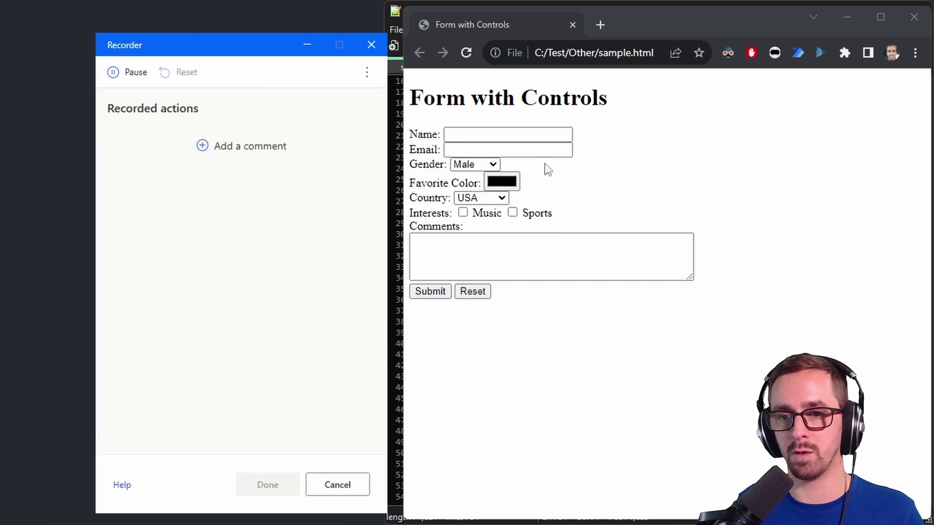
click(490, 133)
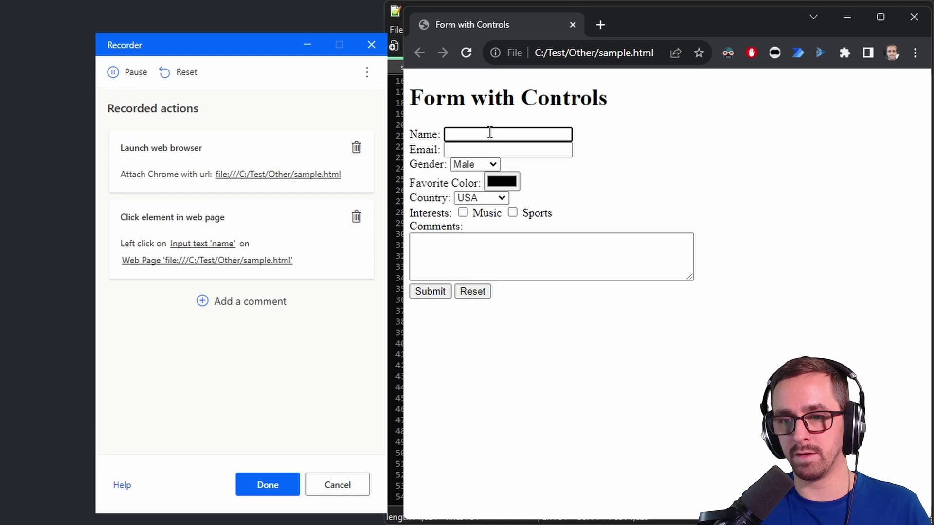
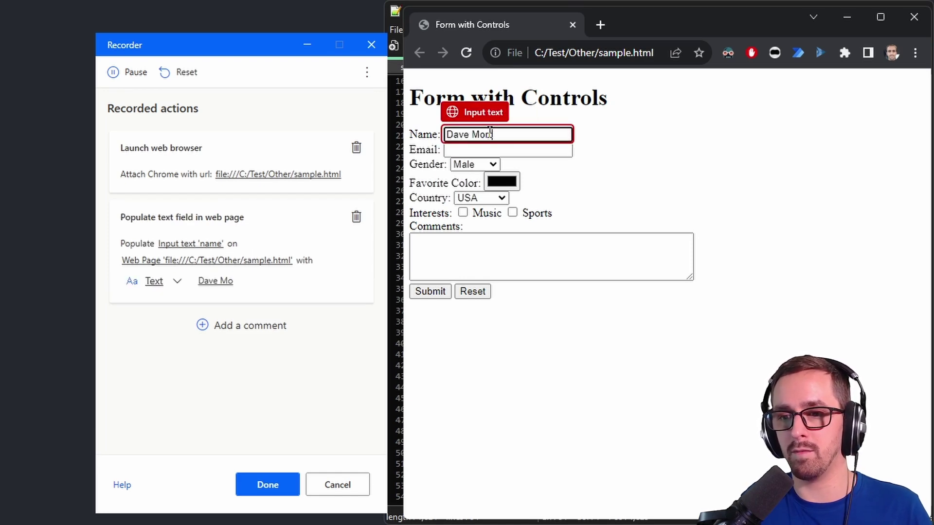
click(498, 151)
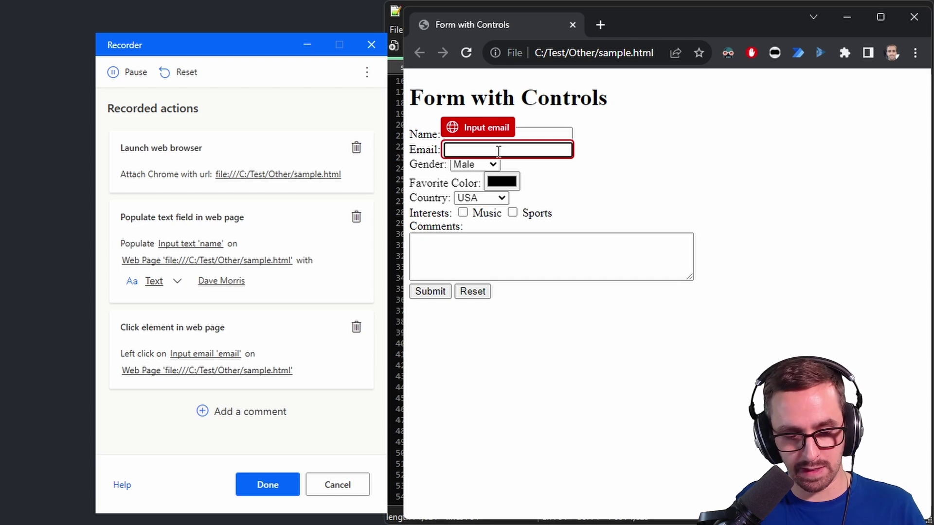
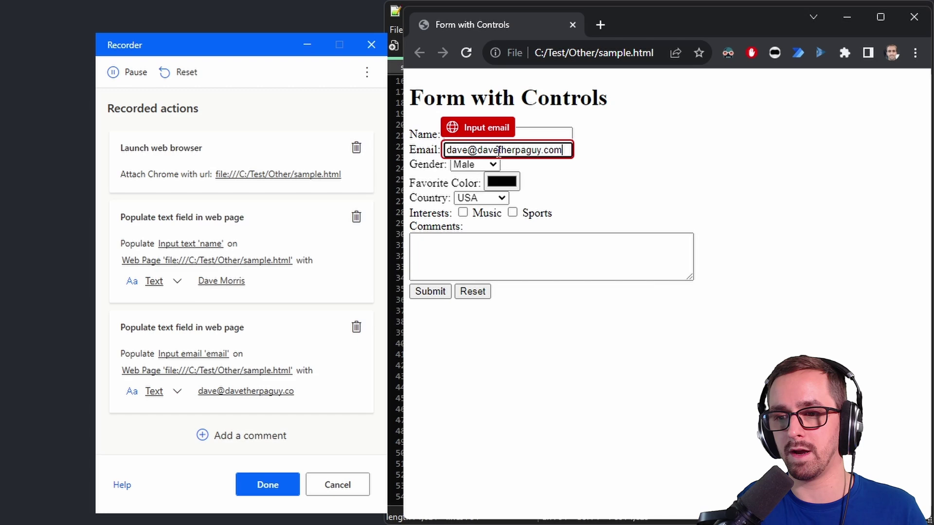
click(493, 164)
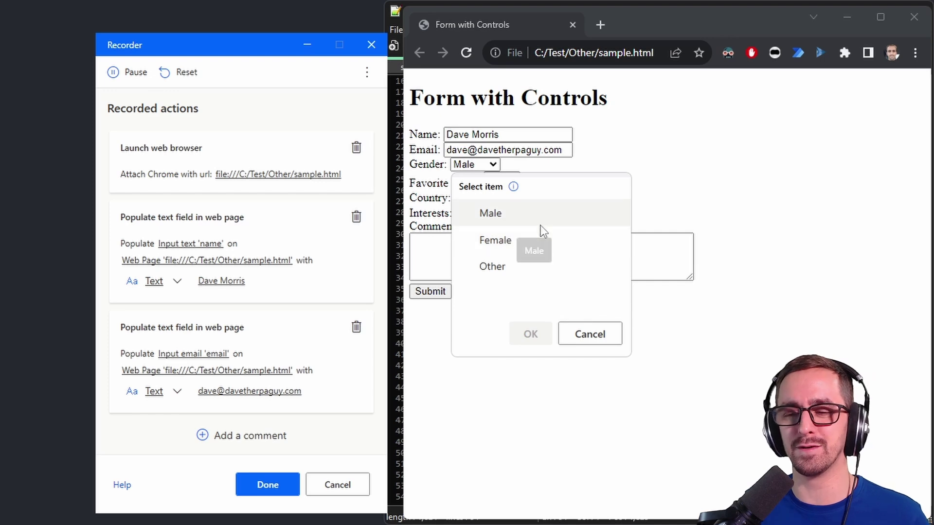
Step: Record Gender as Male, abandon typing a colour, and pause the recording
click(511, 212)
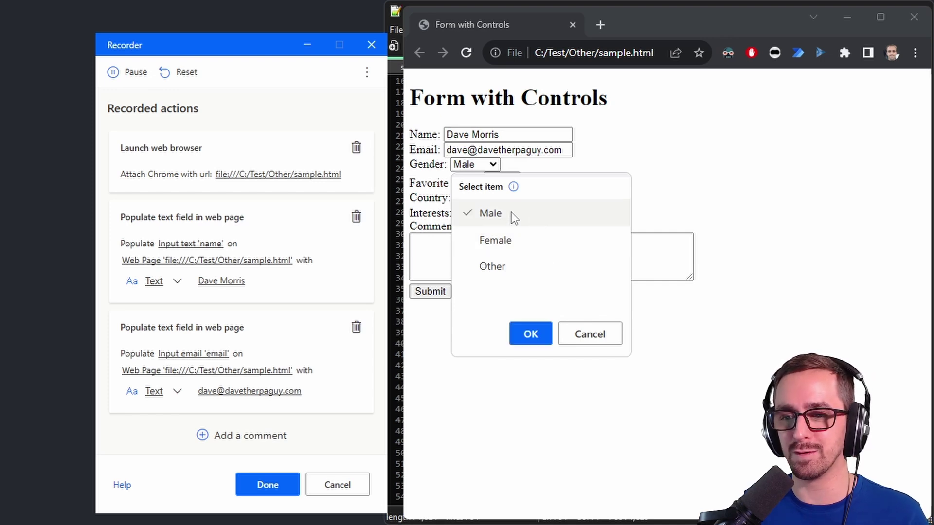
click(530, 334)
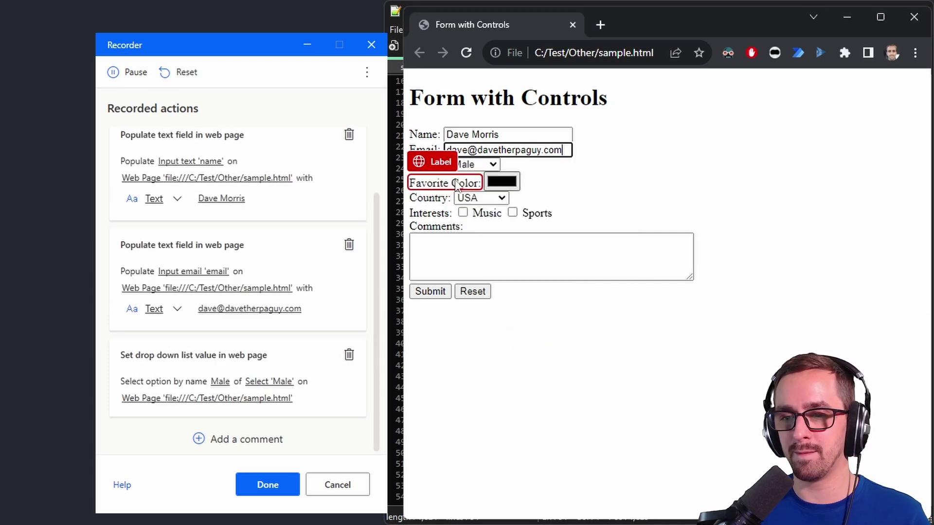
click(512, 184)
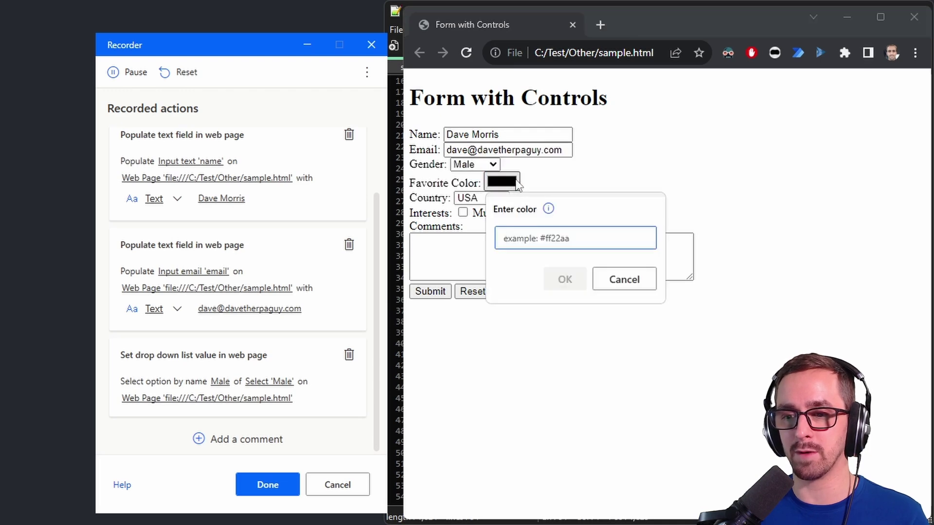
text(green)
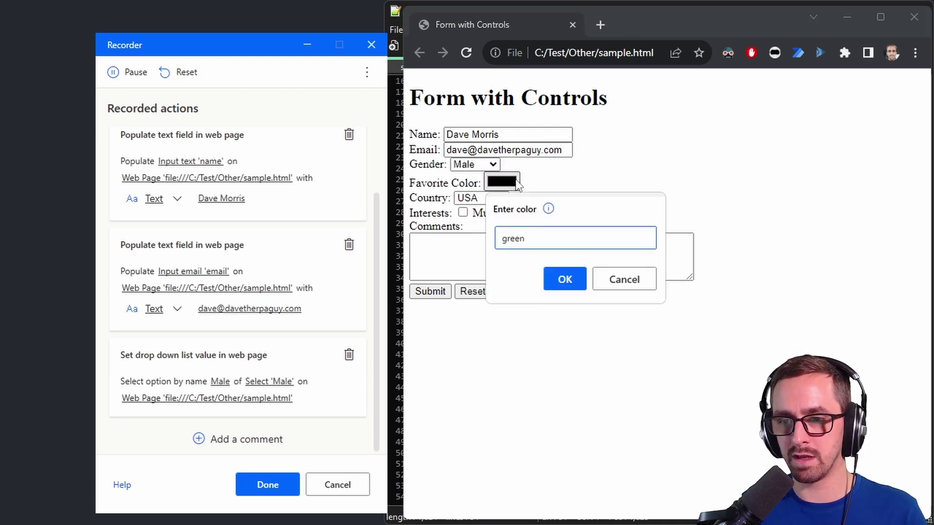
key(ctrl+a)
key(BackSpace)
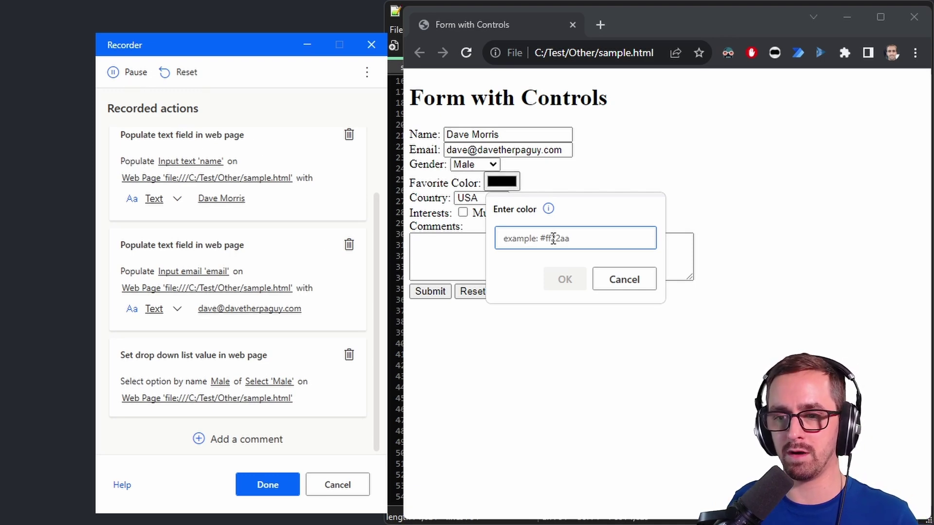
click(632, 281)
click(128, 72)
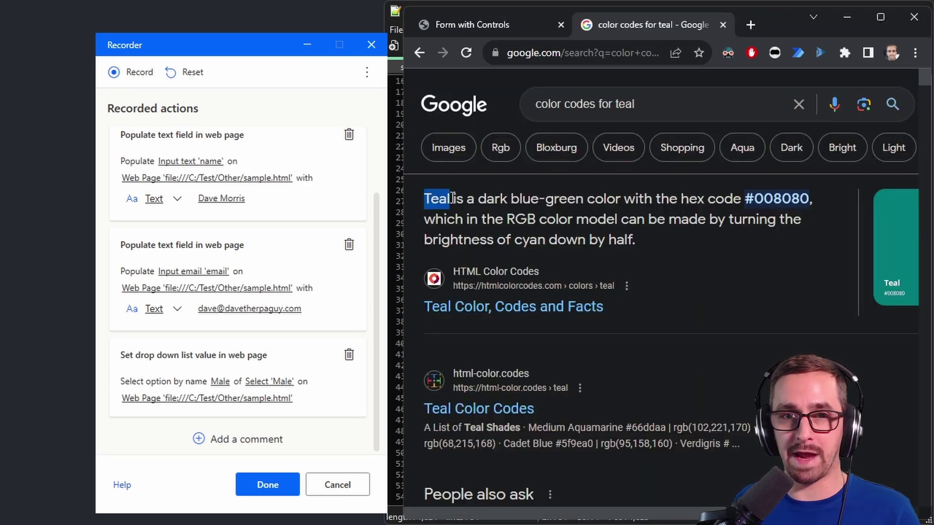
Step: Select teal's hex code #008080 and return to the Form with Controls tab, colour picker closed
click(780, 202)
drag(746, 200, 809, 200)
key(ctrl+c)
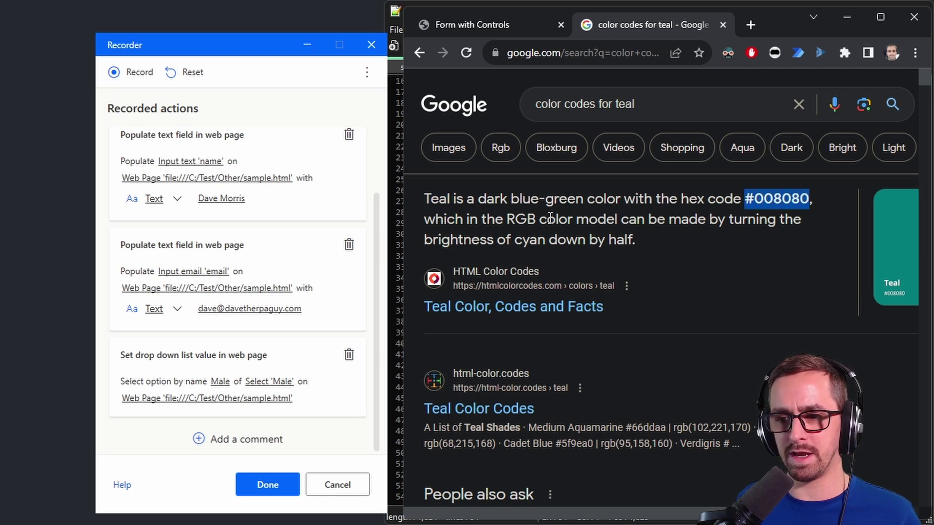
click(498, 24)
click(507, 185)
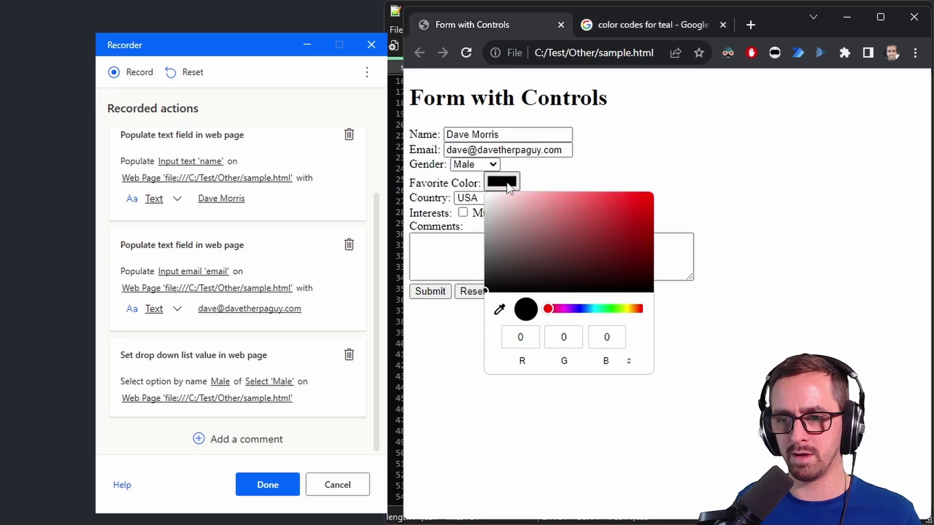
key(Escape)
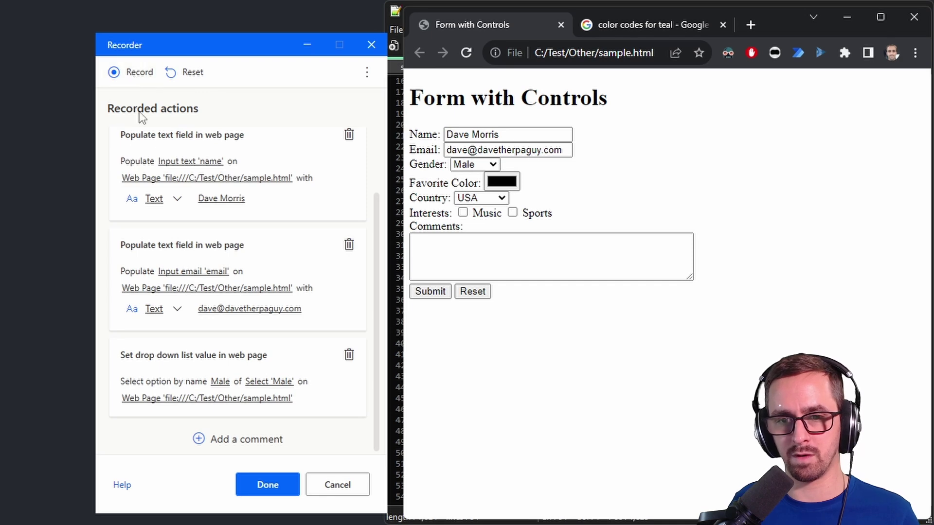
Step: Resume recording and set the Favorite Color to the pasted code #008080
click(137, 74)
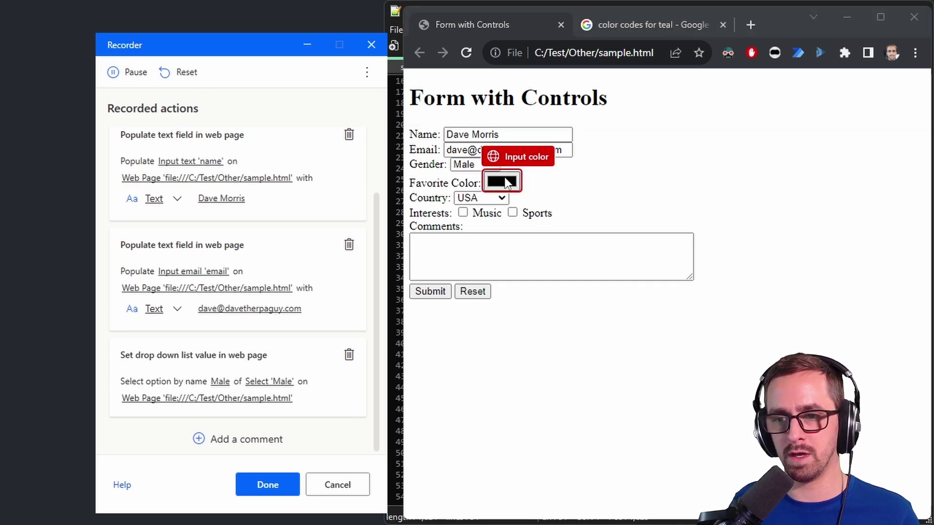
click(507, 184)
key(ctrl+v)
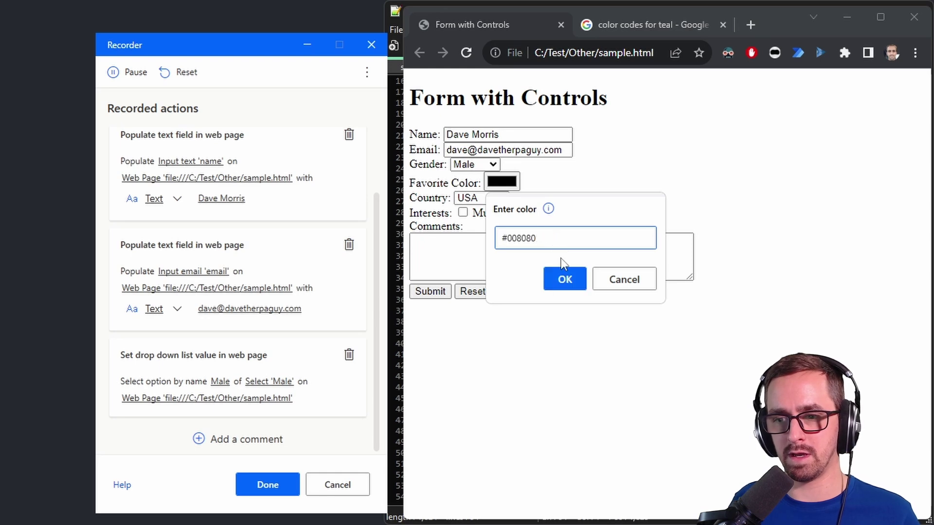
click(567, 280)
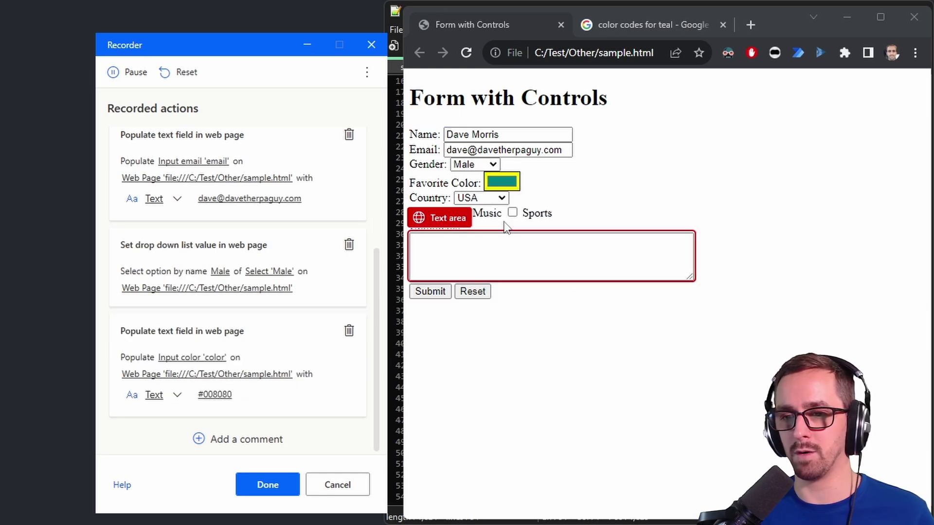
Step: Record Country Canada, Sports checked, the comment 'This is a sample comment. Isn't this really cool?', then Submit
click(486, 200)
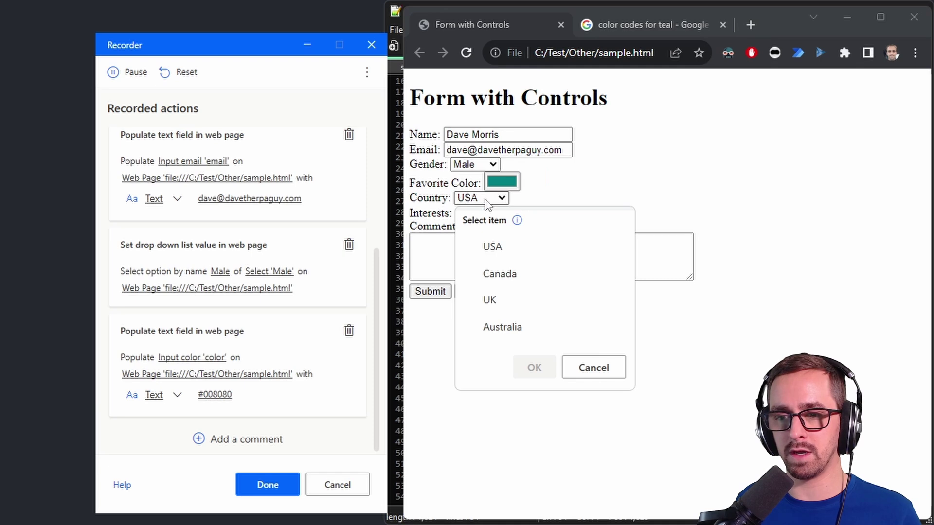
click(512, 275)
click(534, 368)
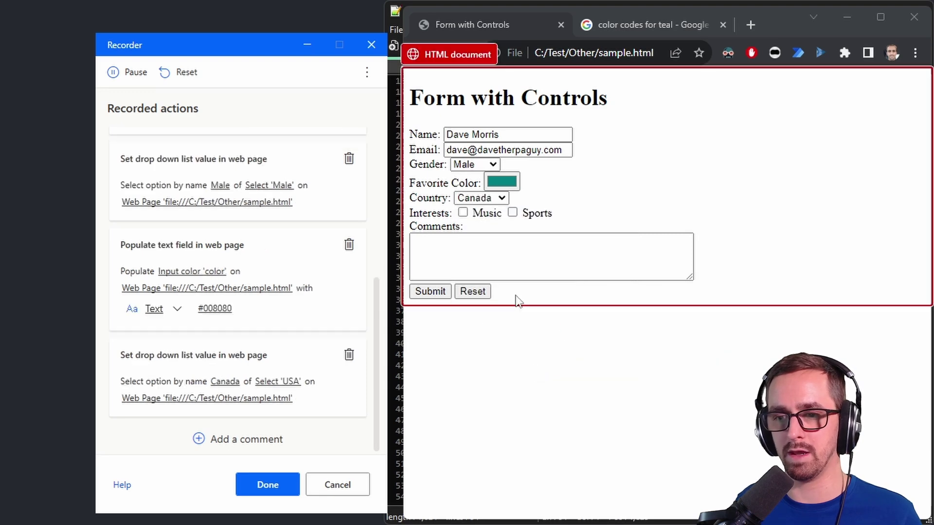
click(513, 214)
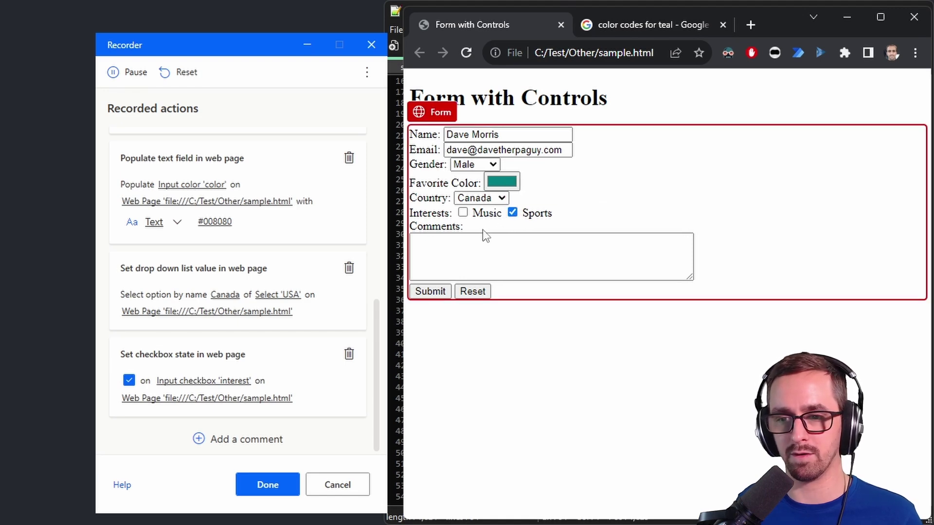
click(473, 248)
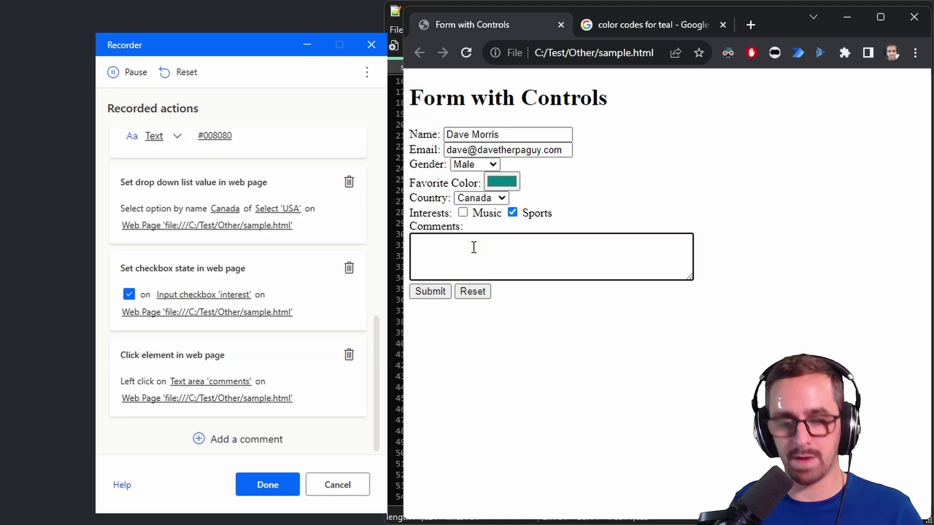
text(This is a sam)
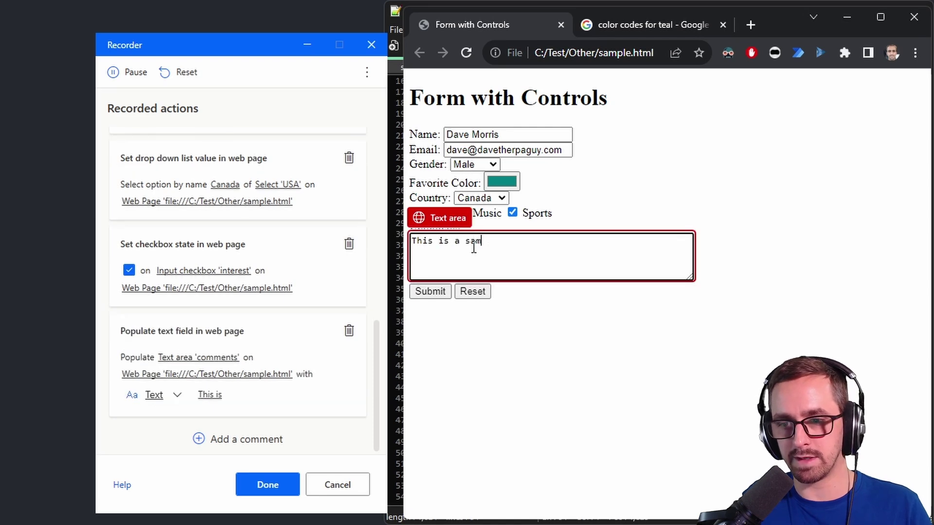
text(ple comment. Isn't this )
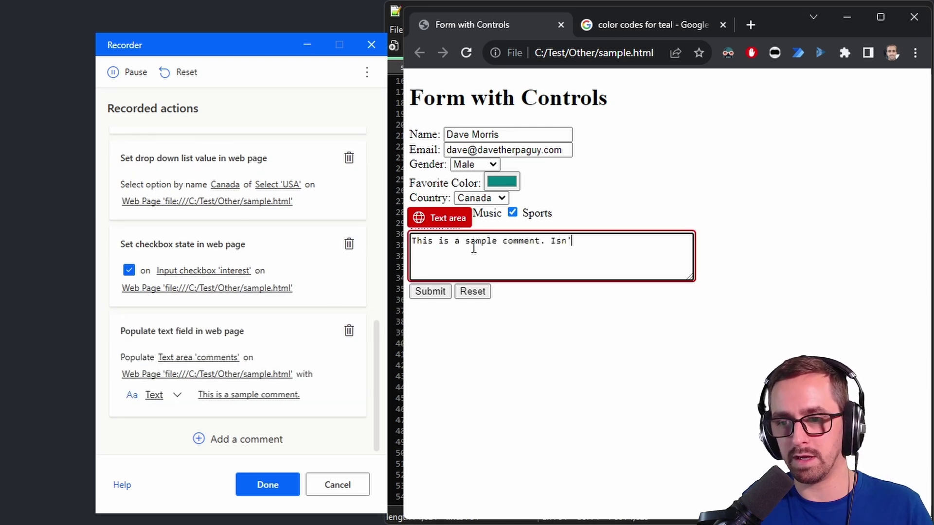
text(really cool?)
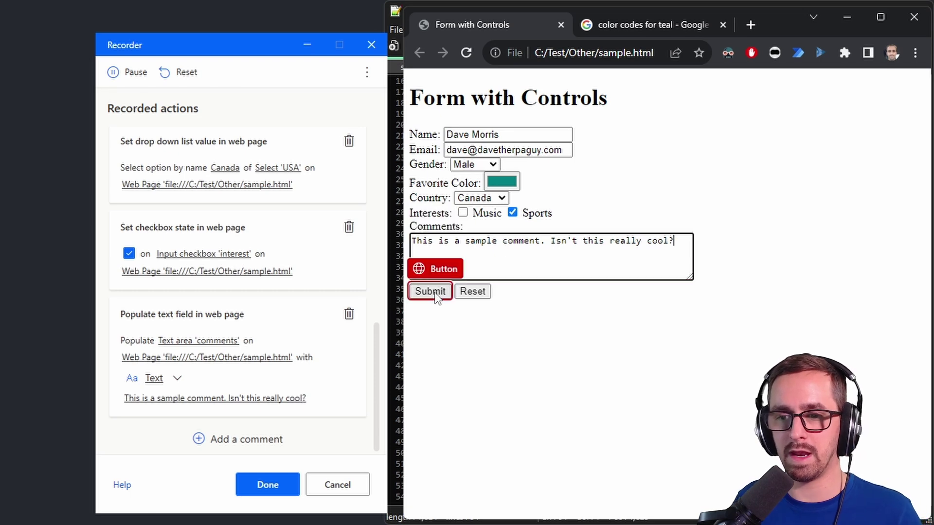
click(431, 292)
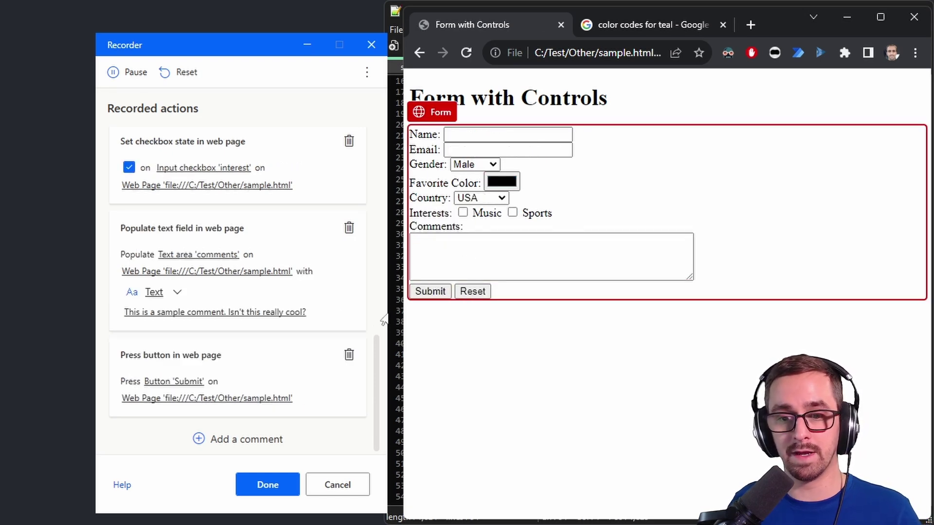
click(267, 484)
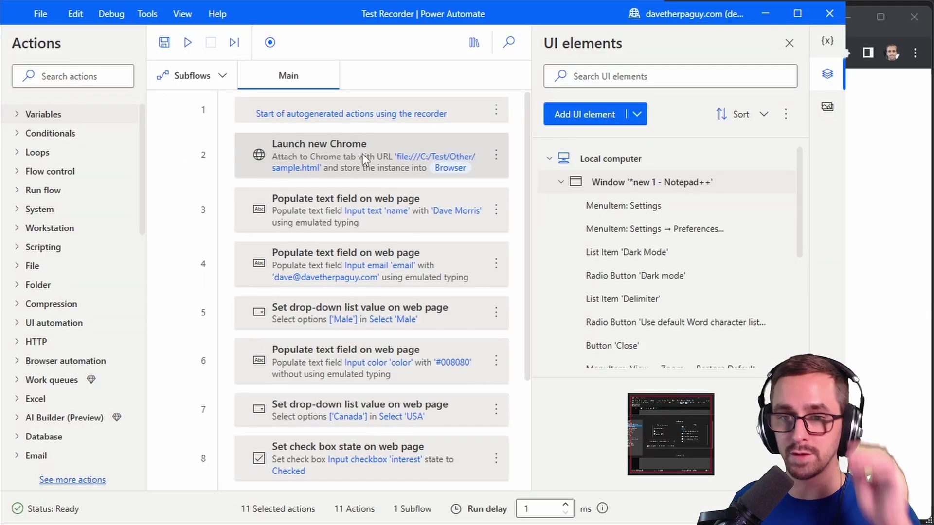
double_click(333, 161)
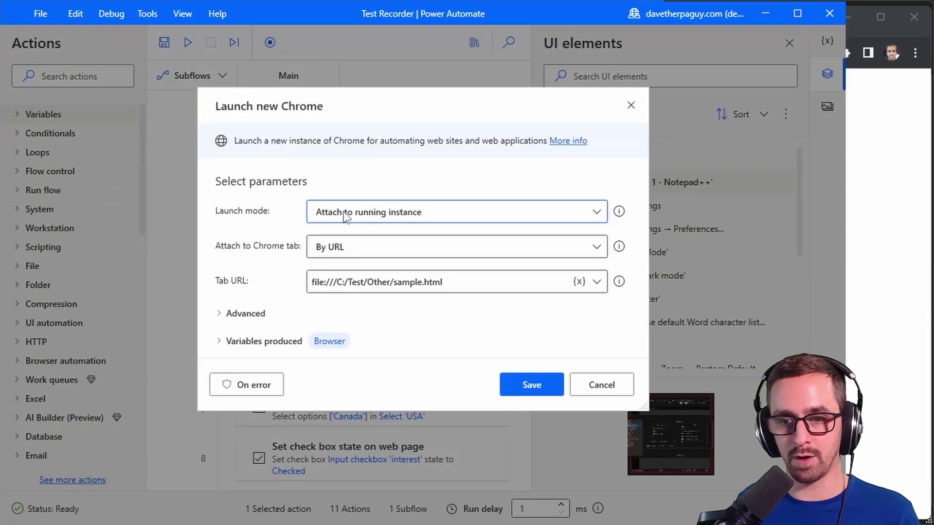
click(631, 105)
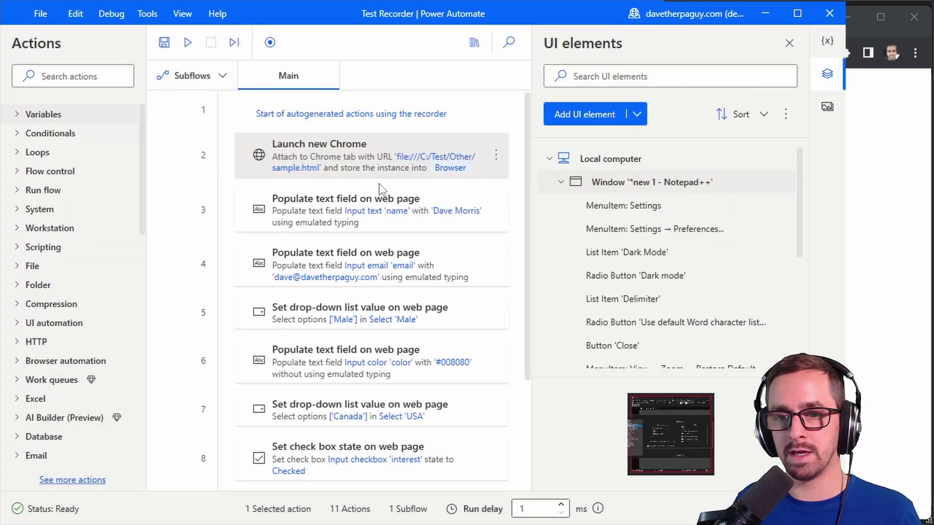
scroll(378, 183, down, 3)
scroll(356, 150, up, 3)
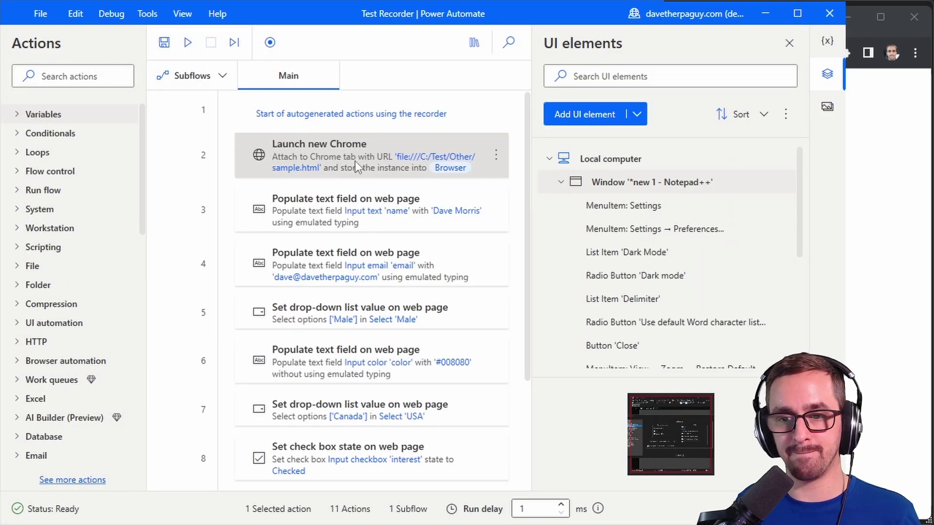
scroll(355, 165, down, 3)
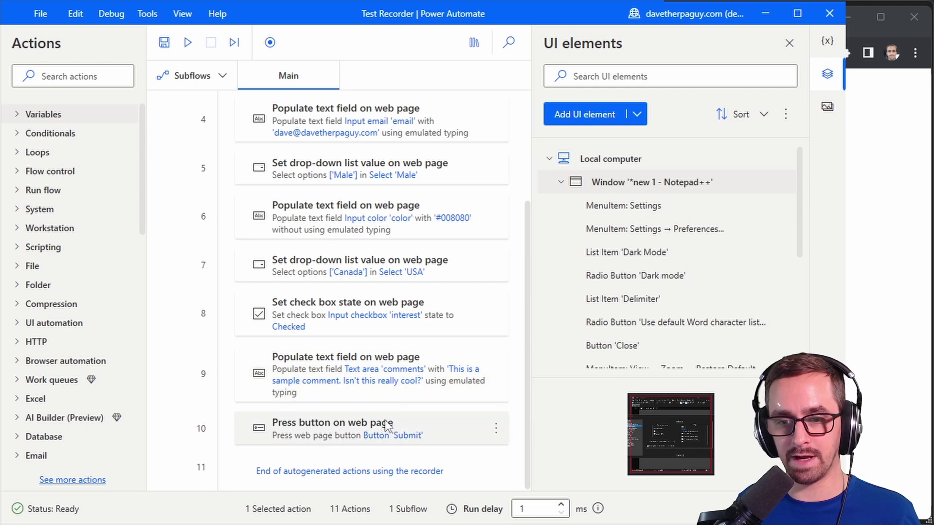
scroll(384, 420, up, 3)
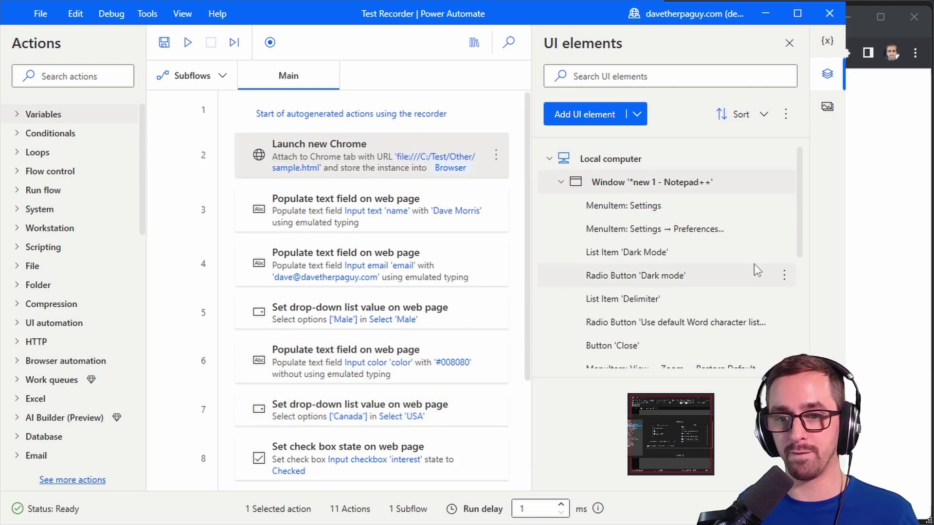
Step: Run the 11-action recorded flow so it fills and submits the form in Chrome
click(190, 44)
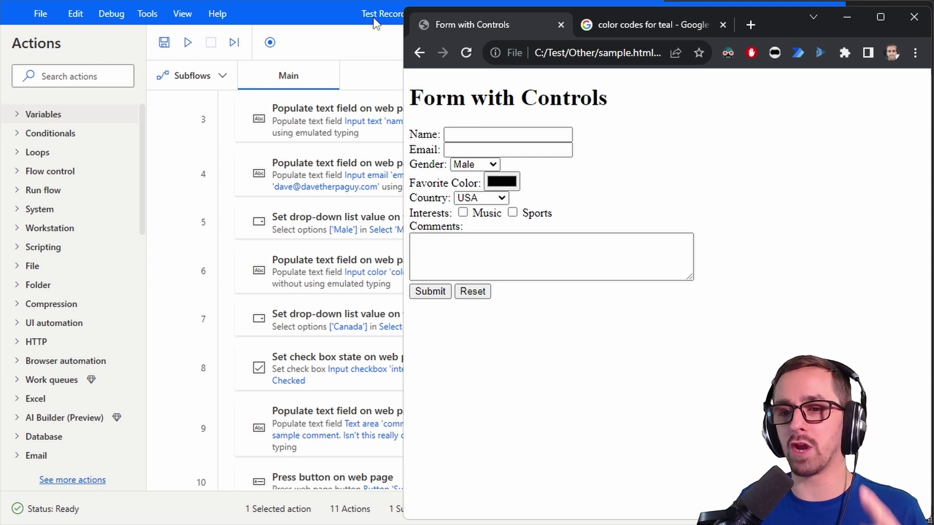
Step: Inspect the Input color 'color' UI element and confirm its selector is input[Id="color"]
click(374, 19)
click(826, 74)
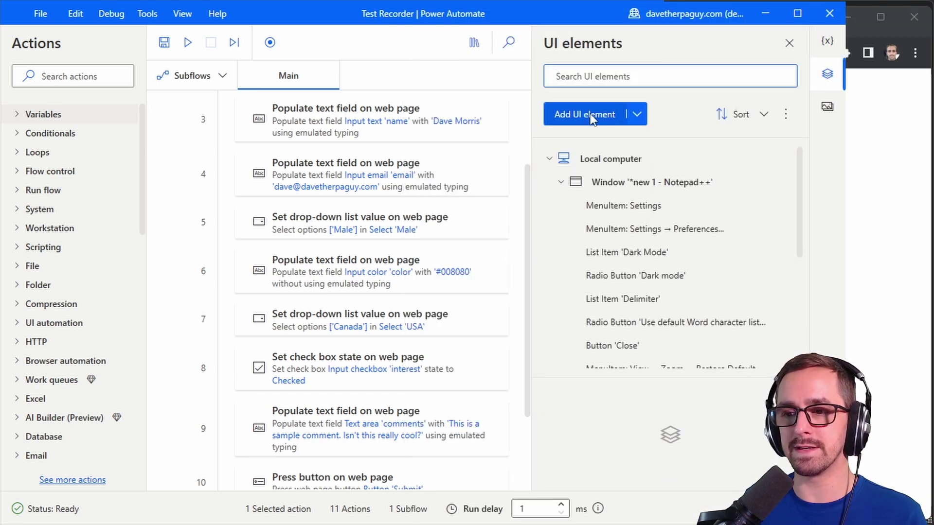
scroll(663, 222, down, 3)
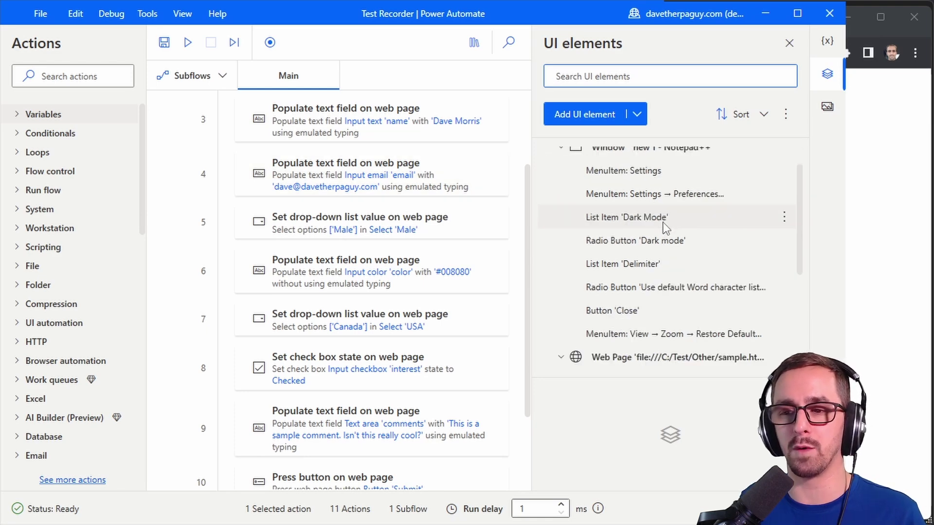
scroll(672, 242, down, 1)
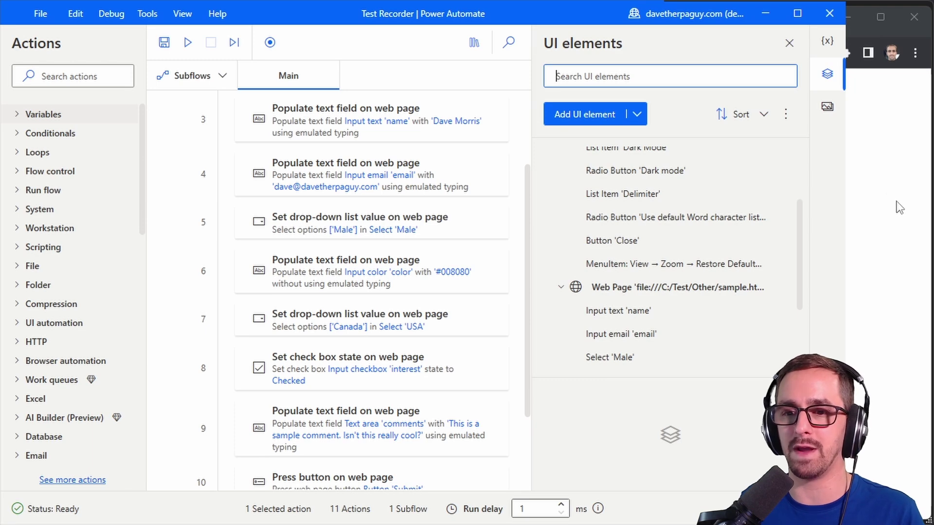
scroll(663, 267, down, 5)
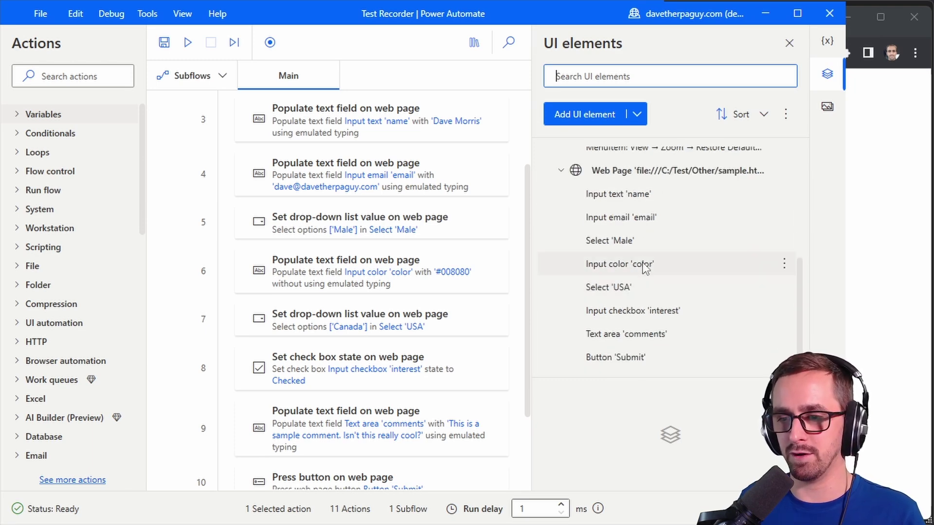
double_click(666, 264)
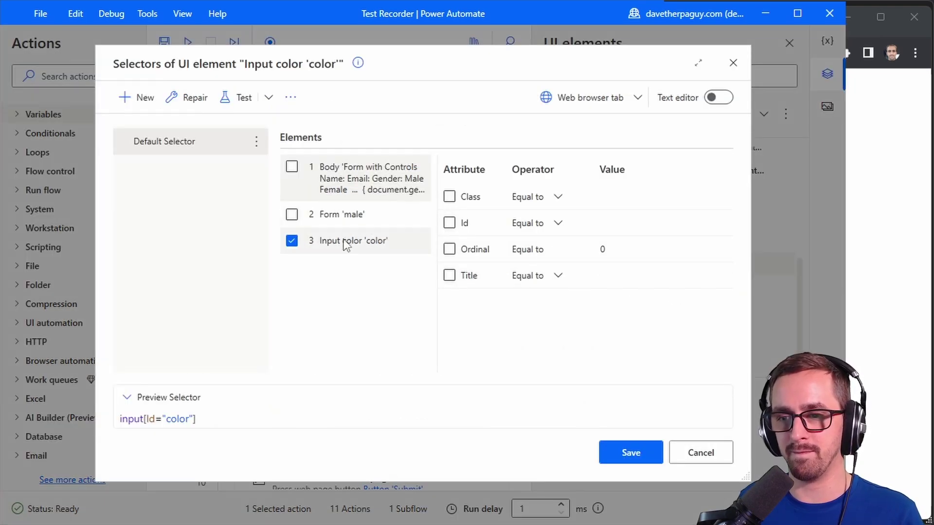
click(343, 242)
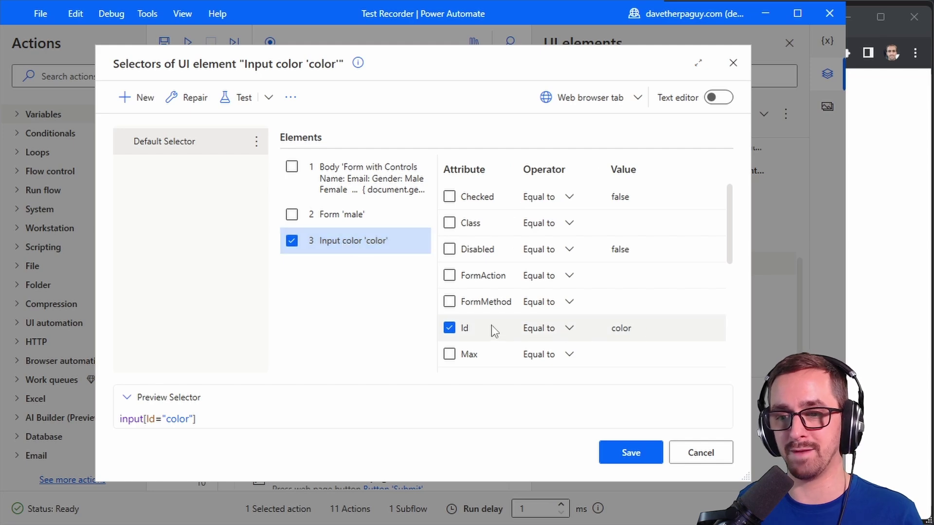
click(727, 449)
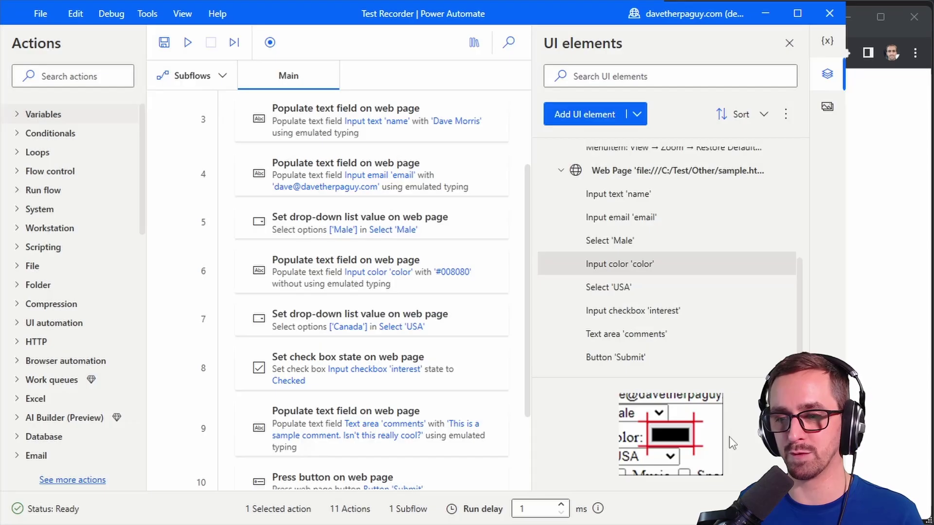
scroll(395, 266, down, 2)
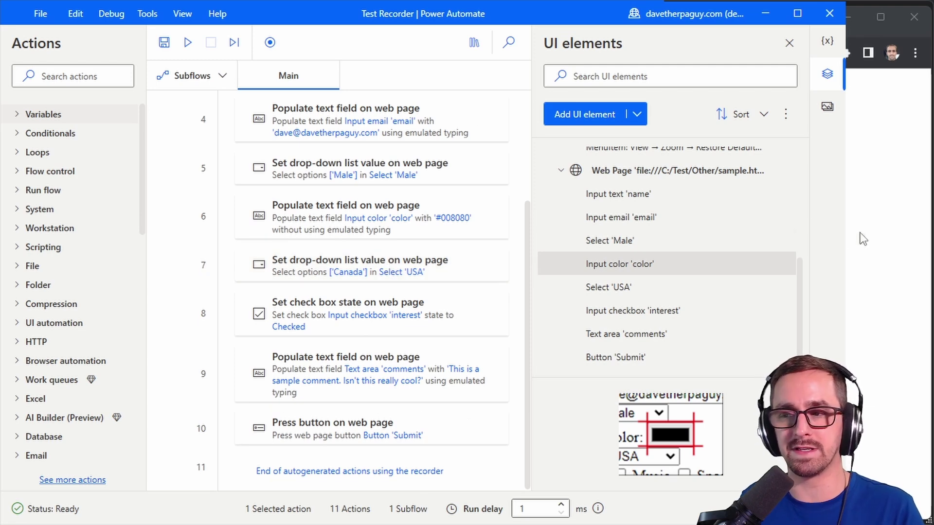
key(alt+Tab)
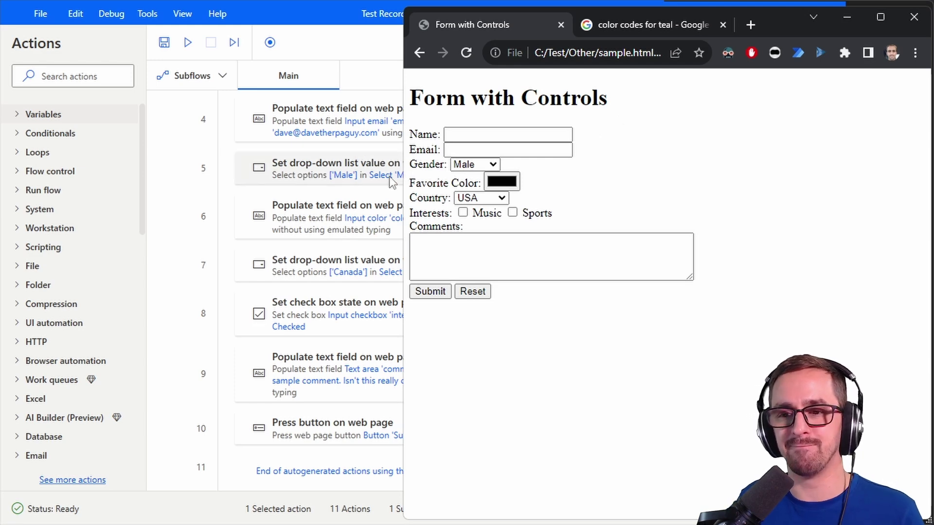
Step: Return to the Test Recorder flow and scroll through its 11 recorded actions
key(alt+Tab)
scroll(407, 158, up, 3)
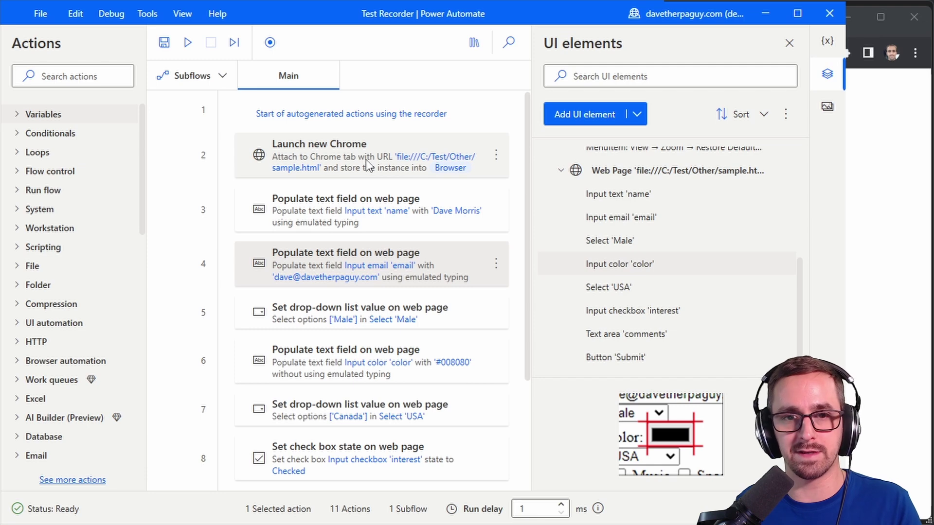
scroll(370, 115, down, 3)
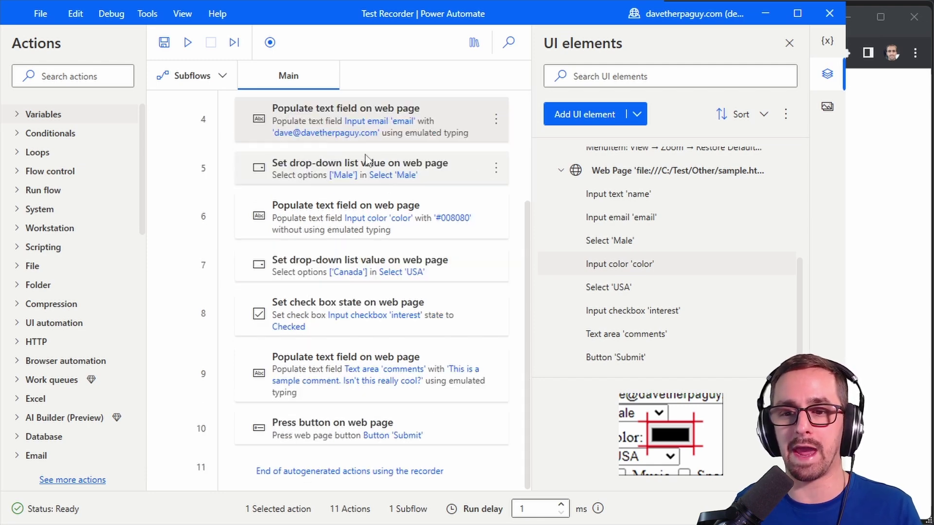
scroll(365, 138, up, 3)
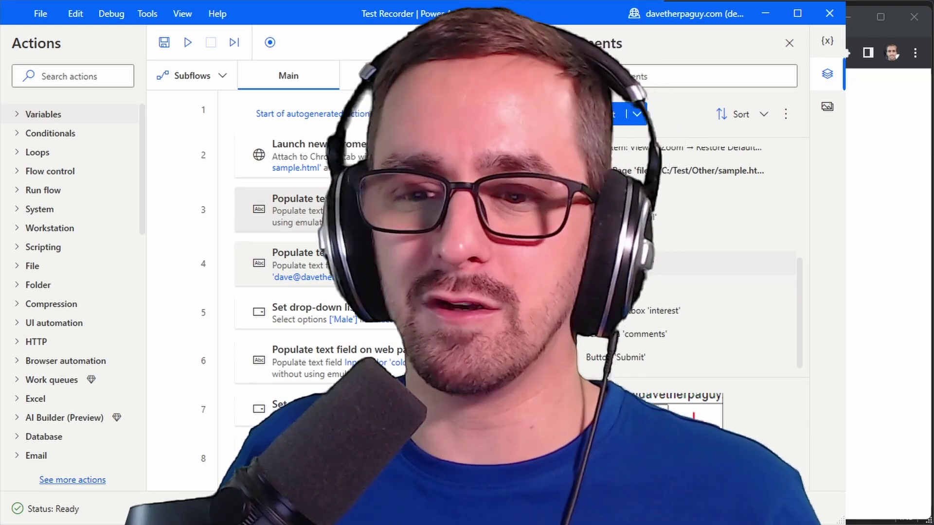
scroll(340, 265, down, 3)
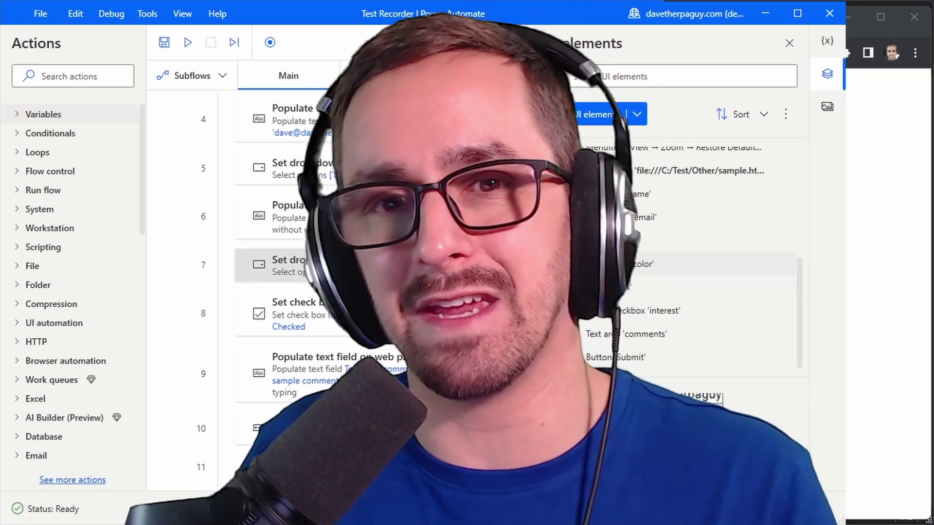